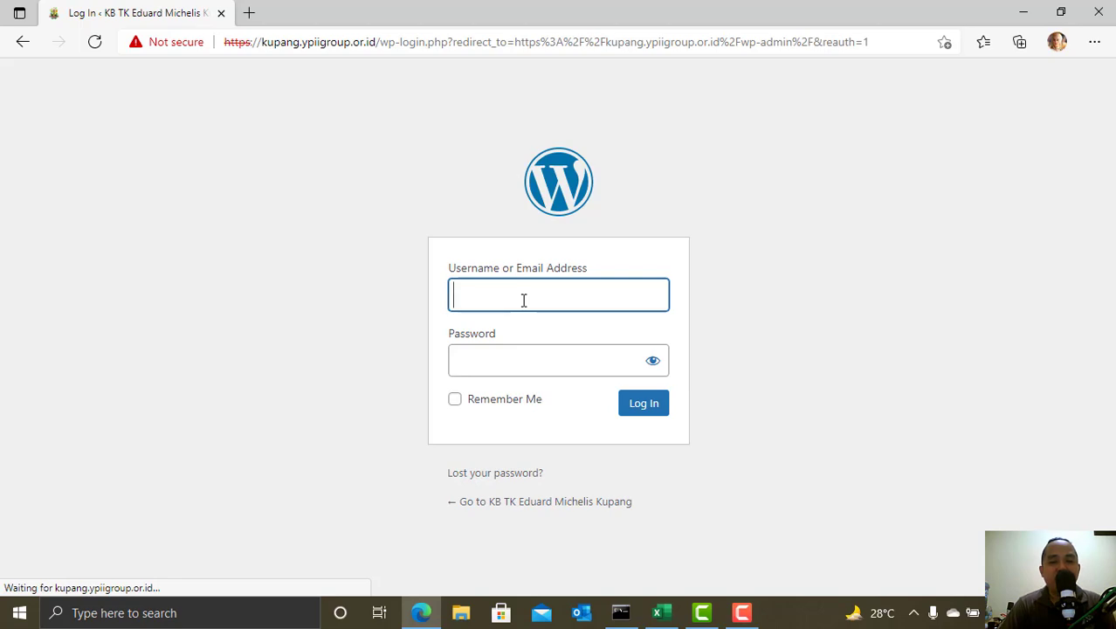
- Switch from the login page to the Rencana Pelatihan Web YPII 2021.xlsx workbook in Excel
click(662, 614)
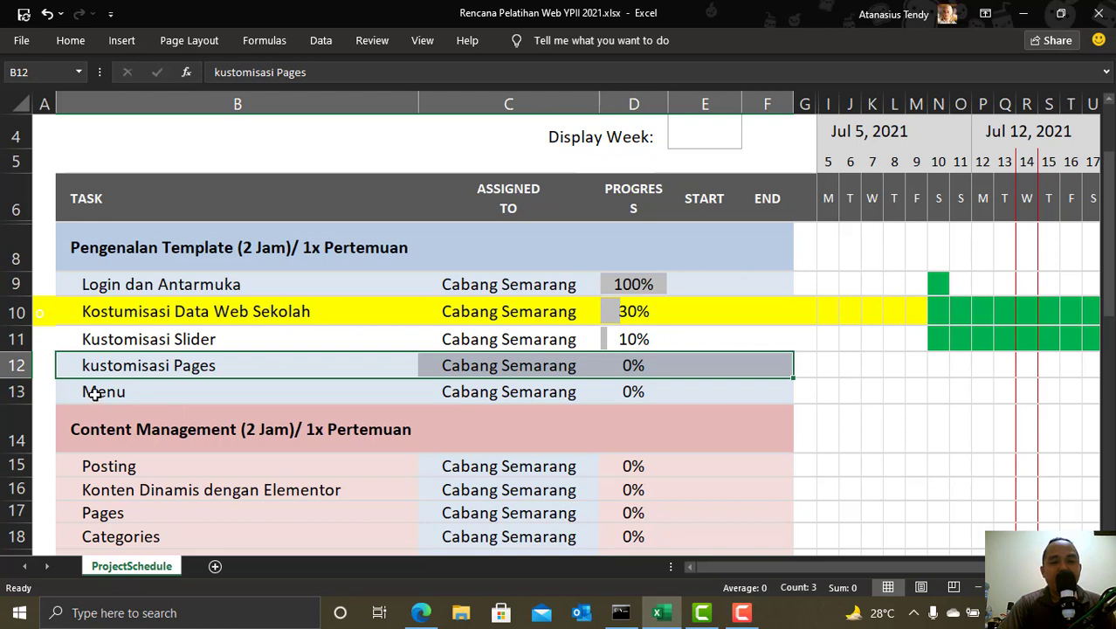
- Select the kustomisasi Pages and Menu rows (B:F, still 0%), then return to the browser
drag(94, 393, 755, 391)
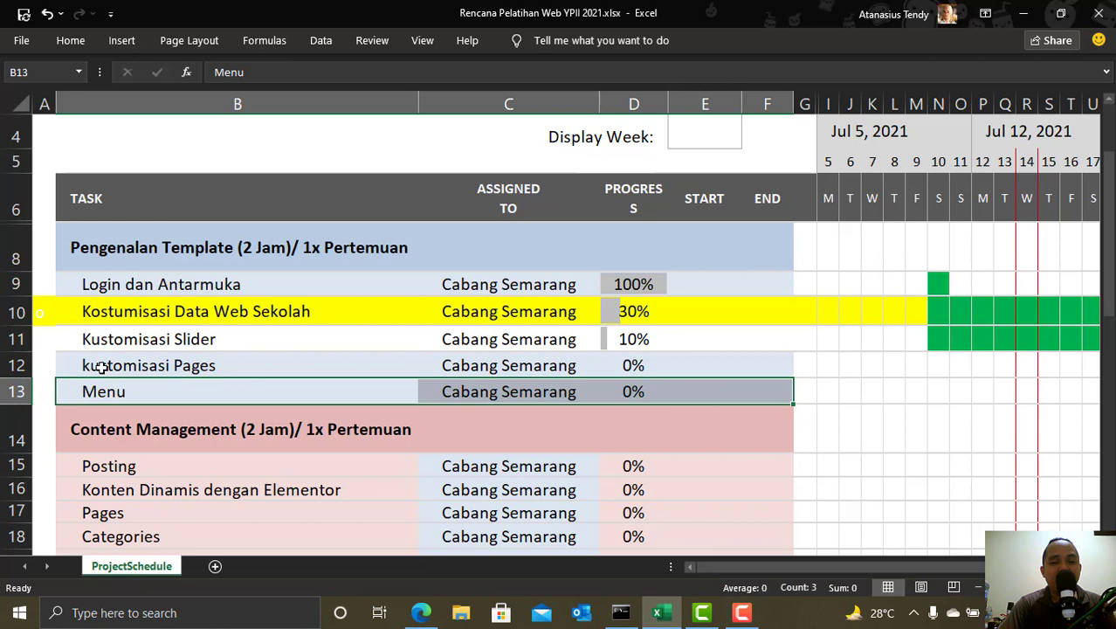
drag(102, 366, 790, 366)
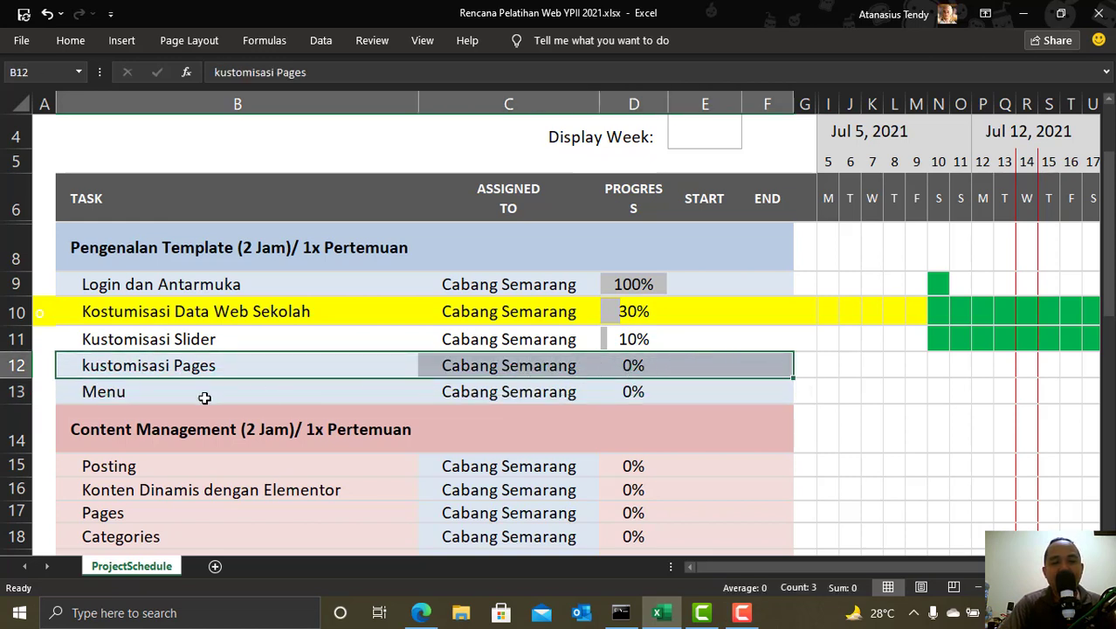
click(164, 395)
drag(164, 395, 767, 395)
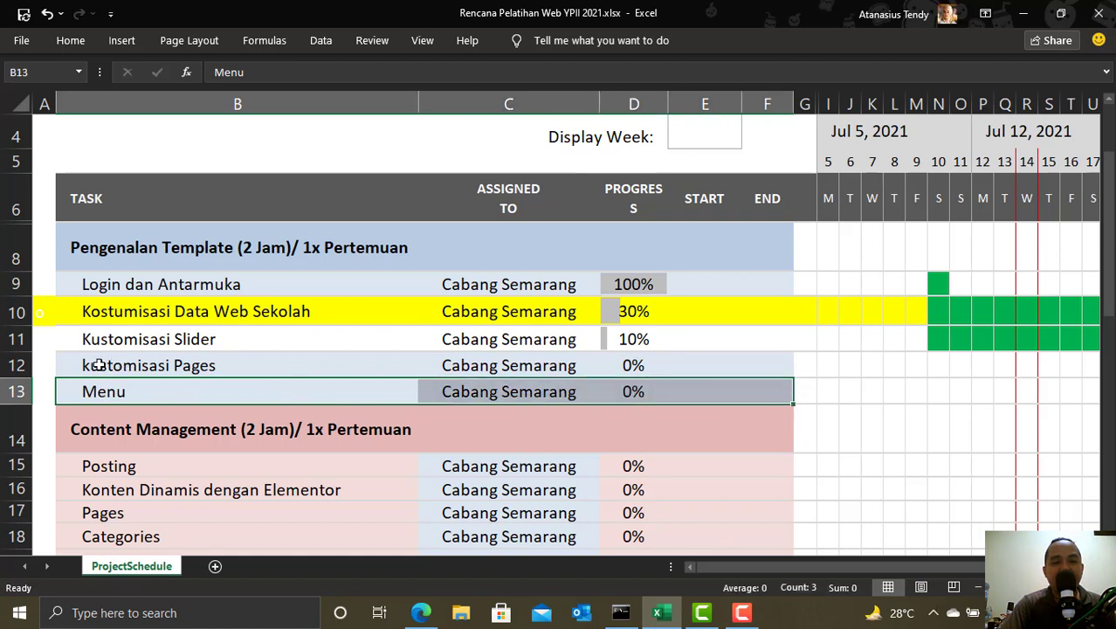
drag(100, 364, 751, 368)
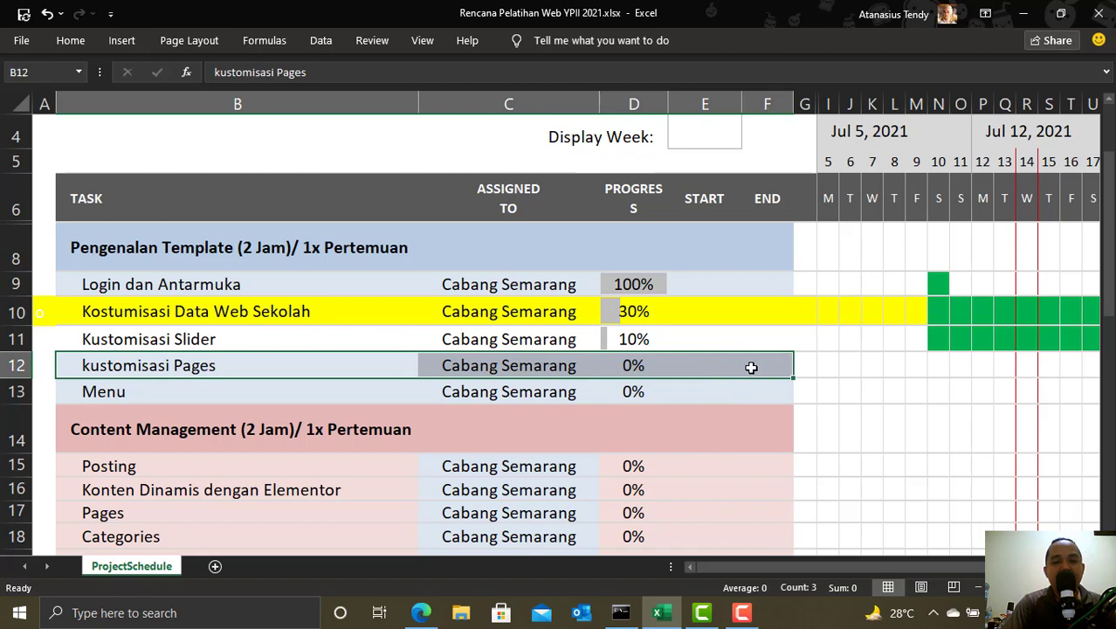
click(420, 614)
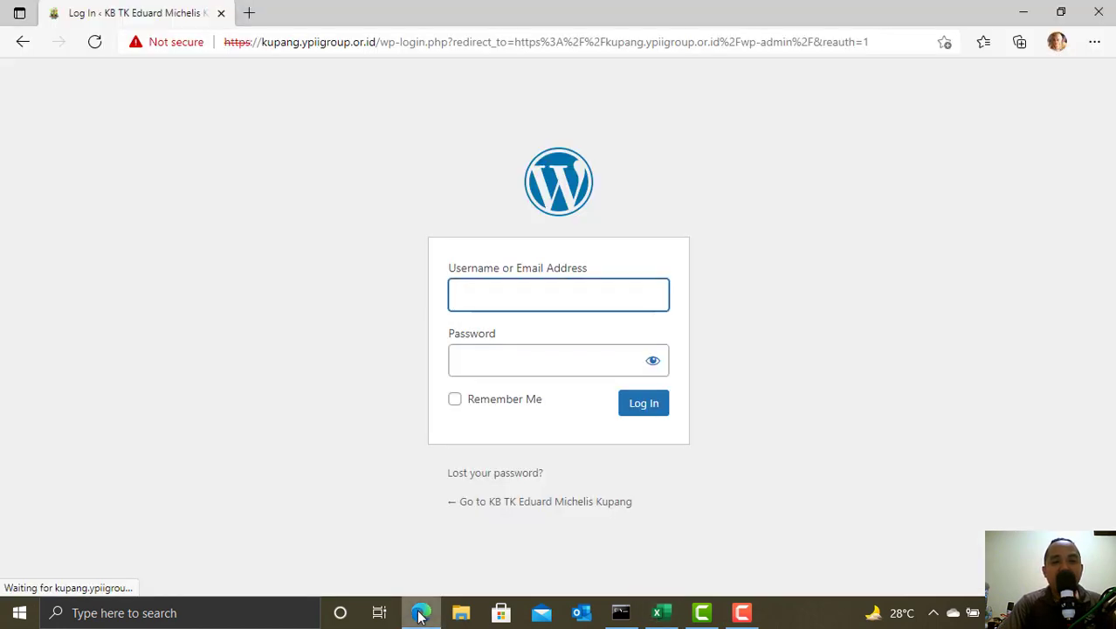
- View the school's public homepage in a new tab, then go back to the login tab
click(249, 13)
text(ku)
key(Return)
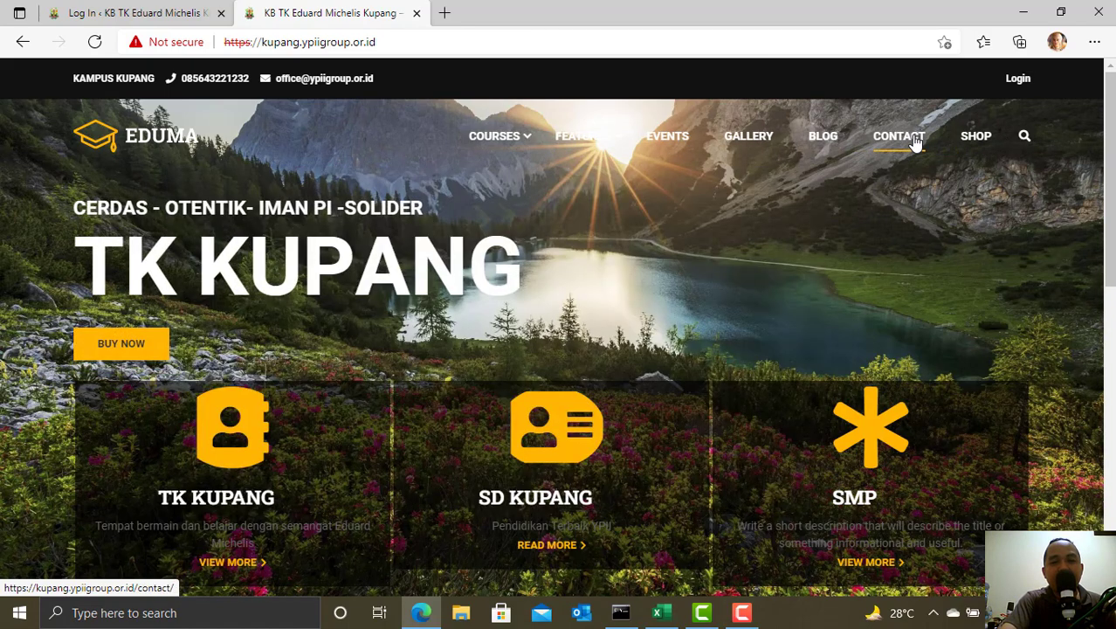
click(162, 10)
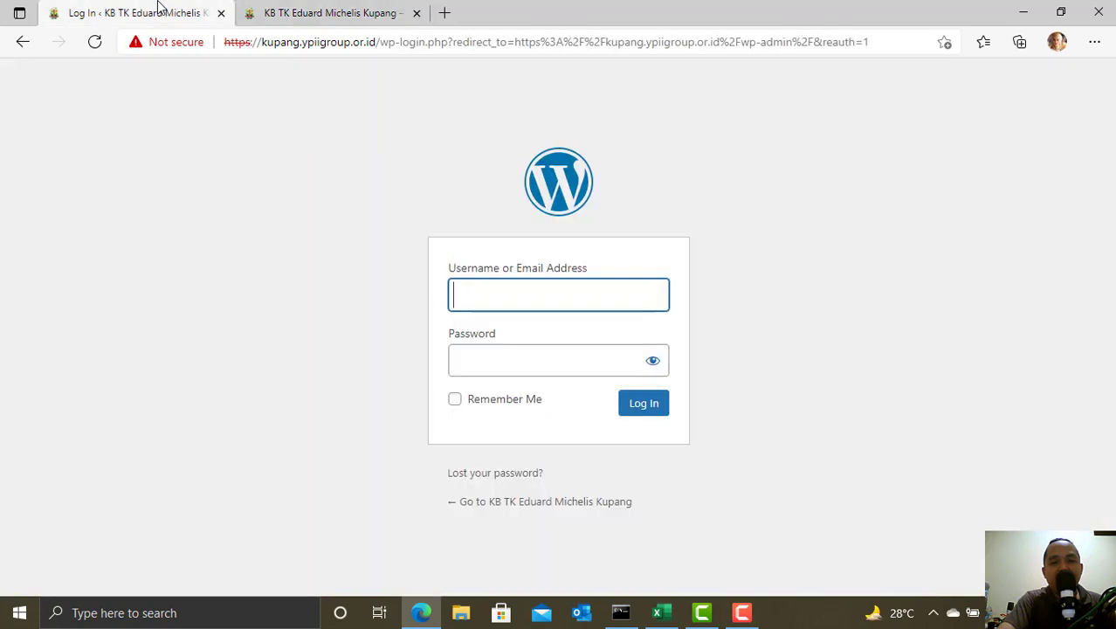
- Log in with the administrator username and password, and close the extra homepage tab
click(472, 299)
text(admin)
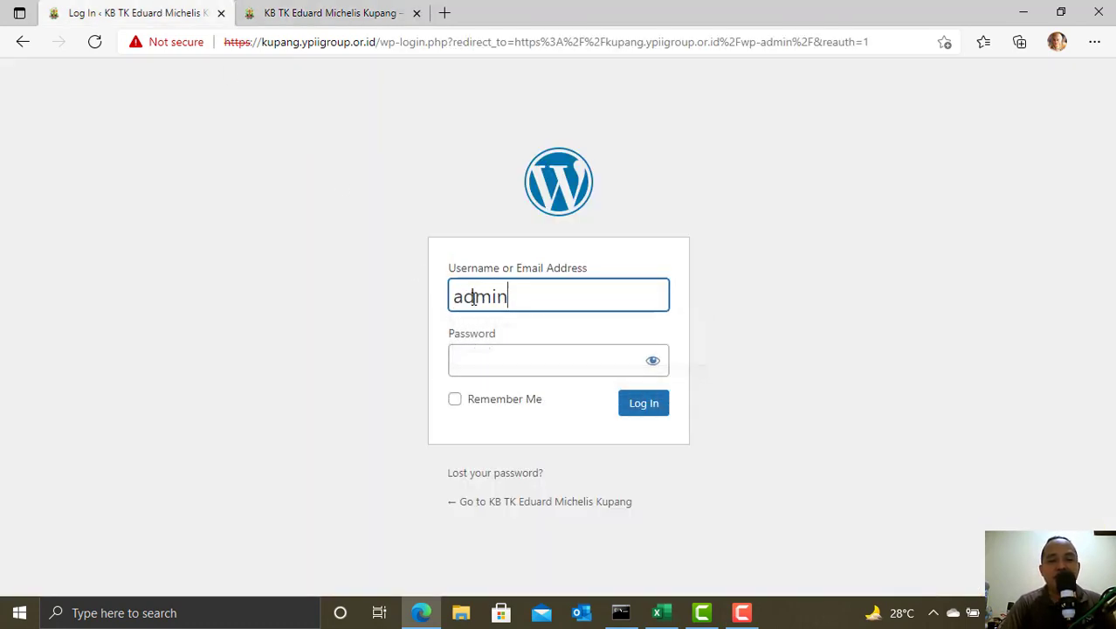
key(Tab)
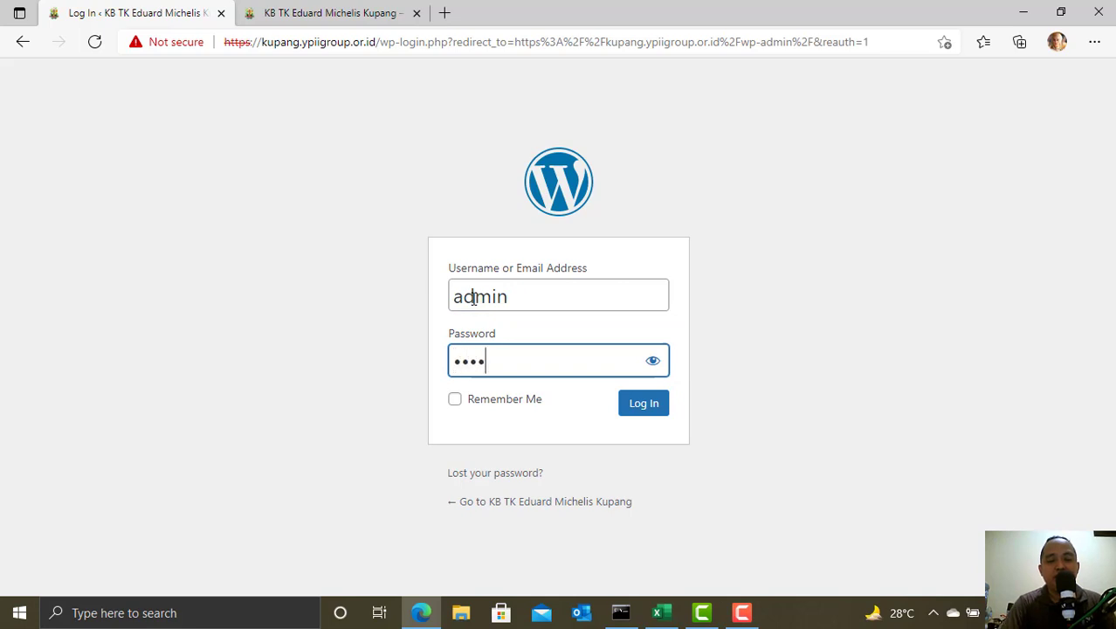
key(Return)
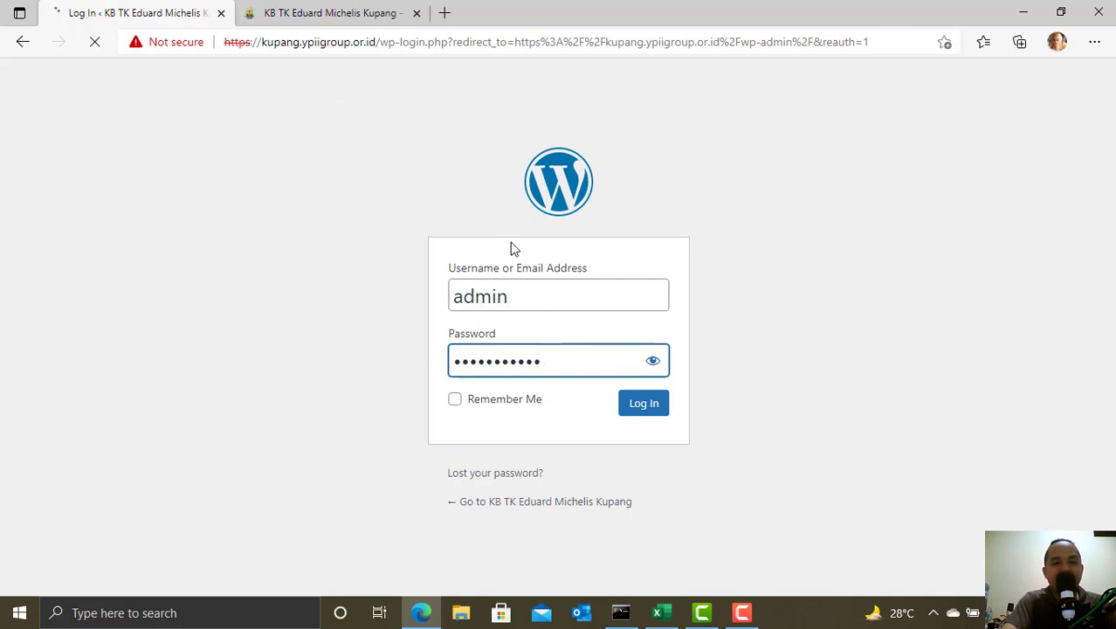
click(416, 14)
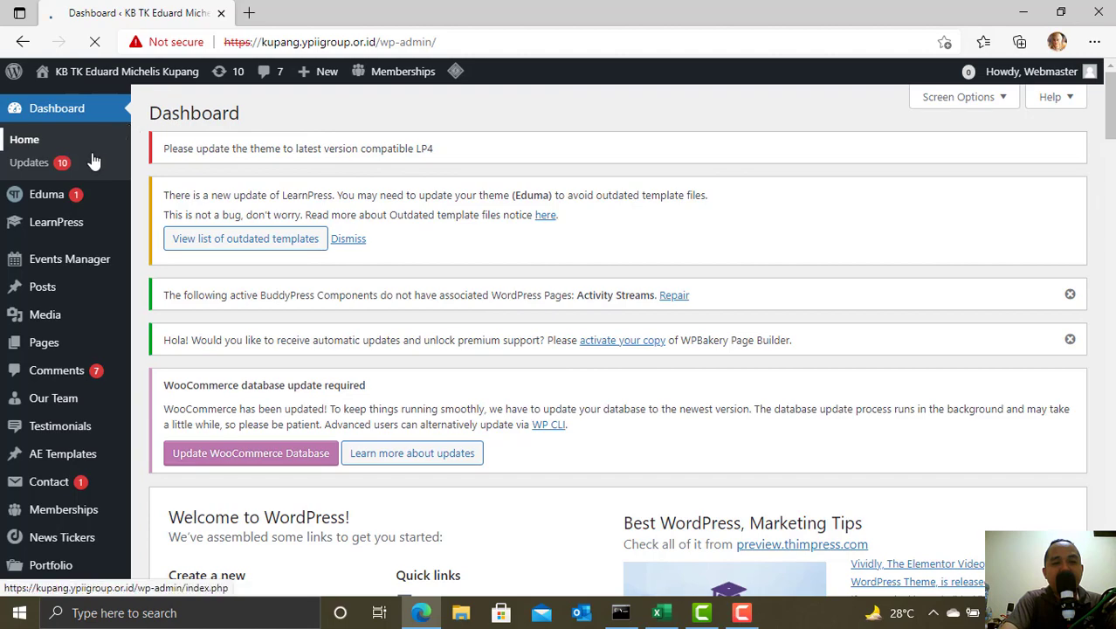
- Go to Appearance > Menus from the dashboard sidebar
scroll(72, 315, down, 5)
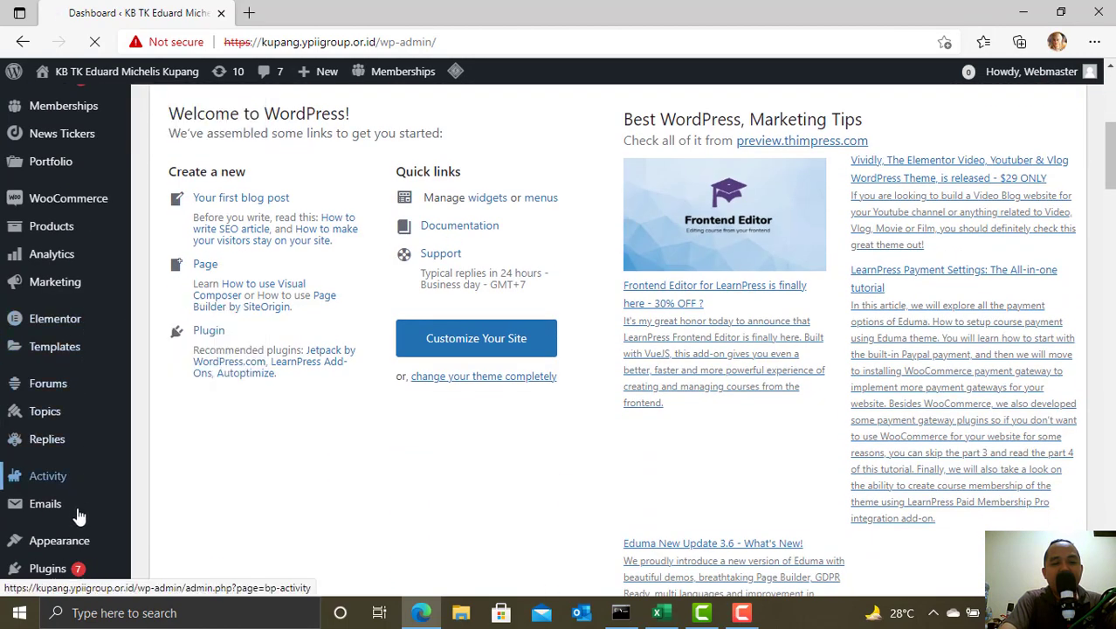
mouse_move(81, 552)
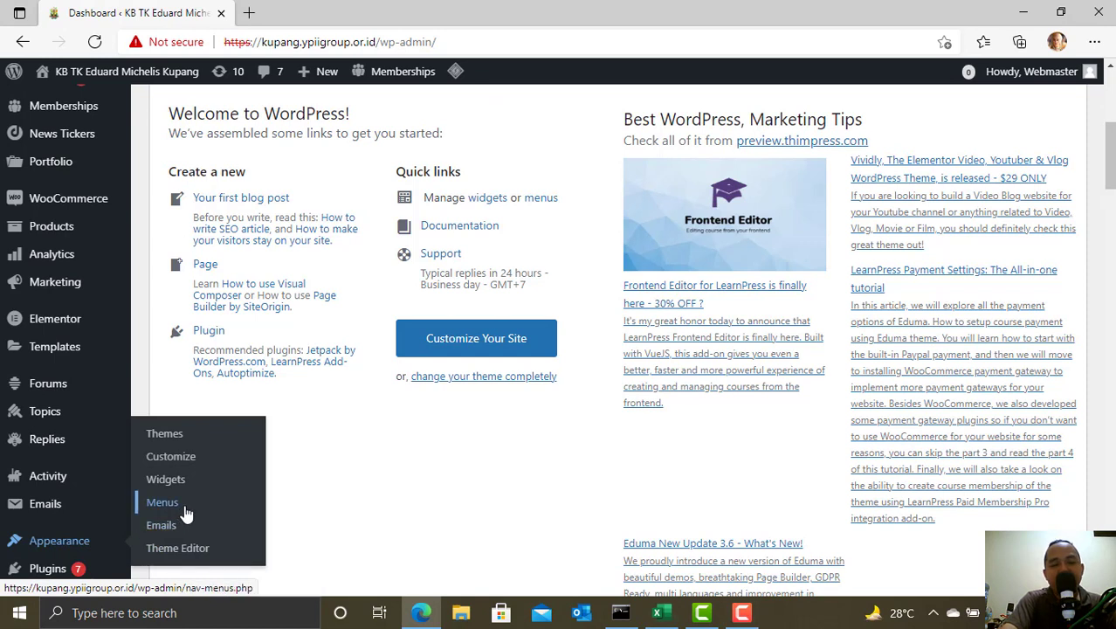
click(186, 514)
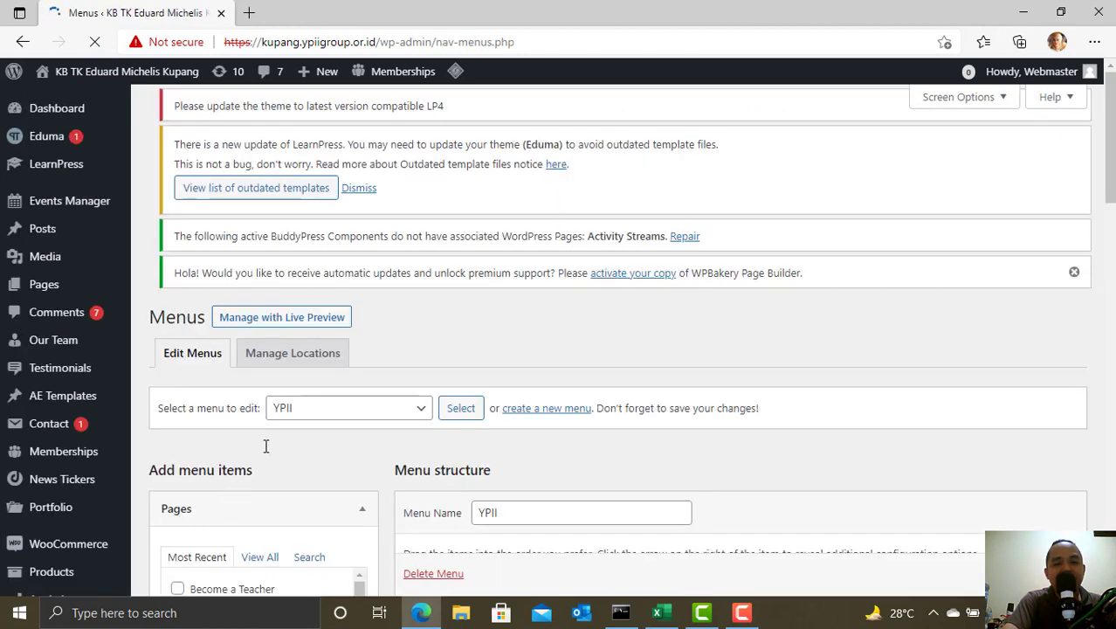
- Pick YPII in the 'Select a menu to edit' list and load it
scroll(295, 422, down, 1)
scroll(294, 422, down, 2)
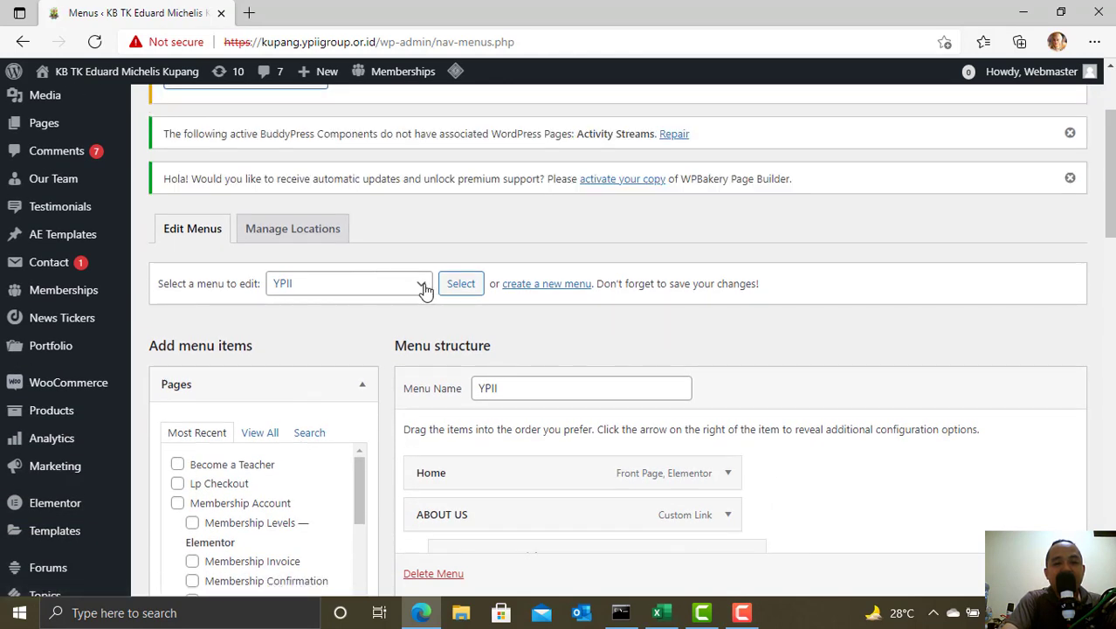
click(422, 286)
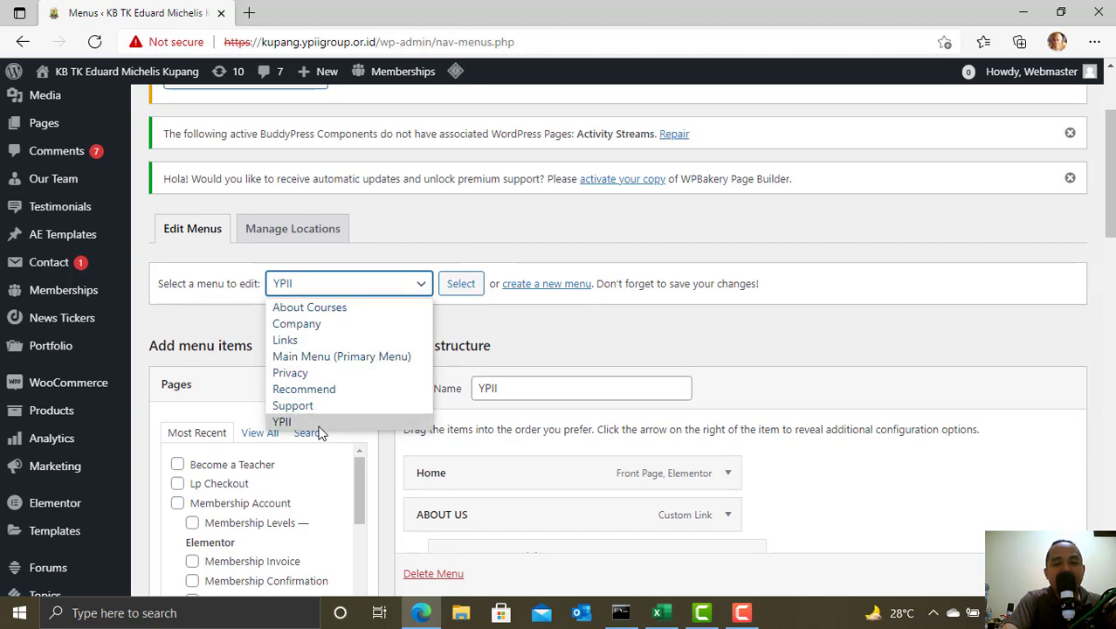
click(414, 268)
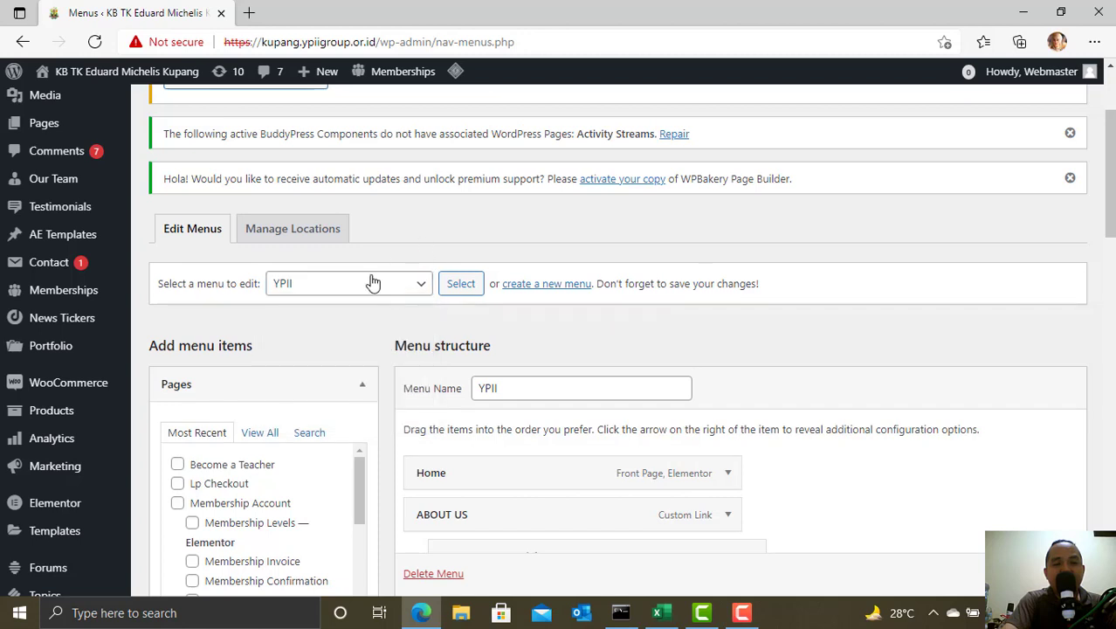
click(402, 287)
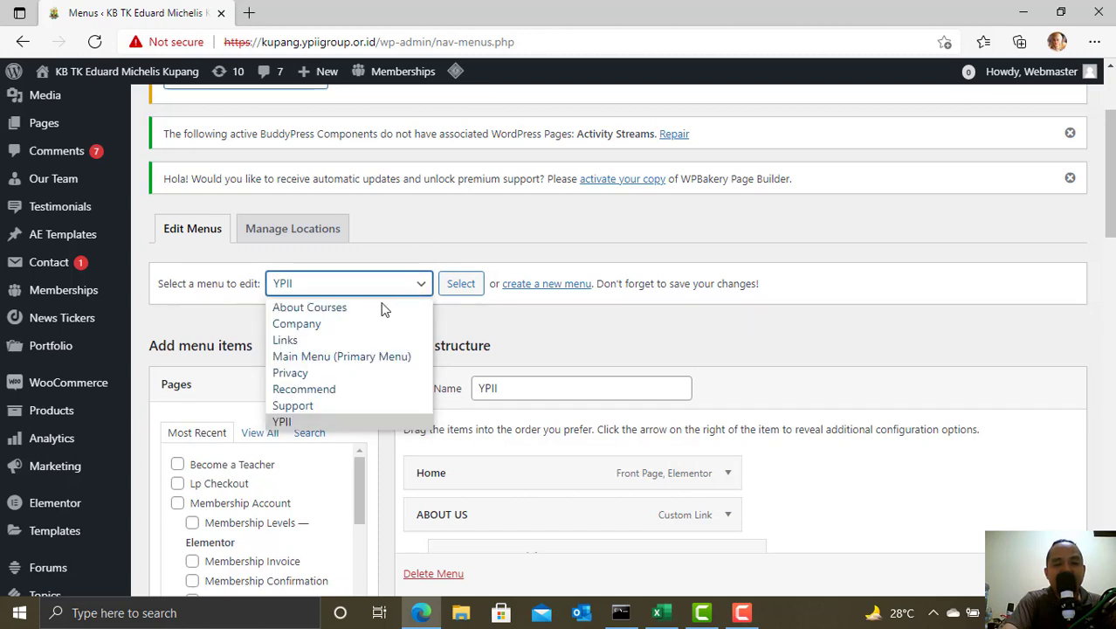
click(321, 425)
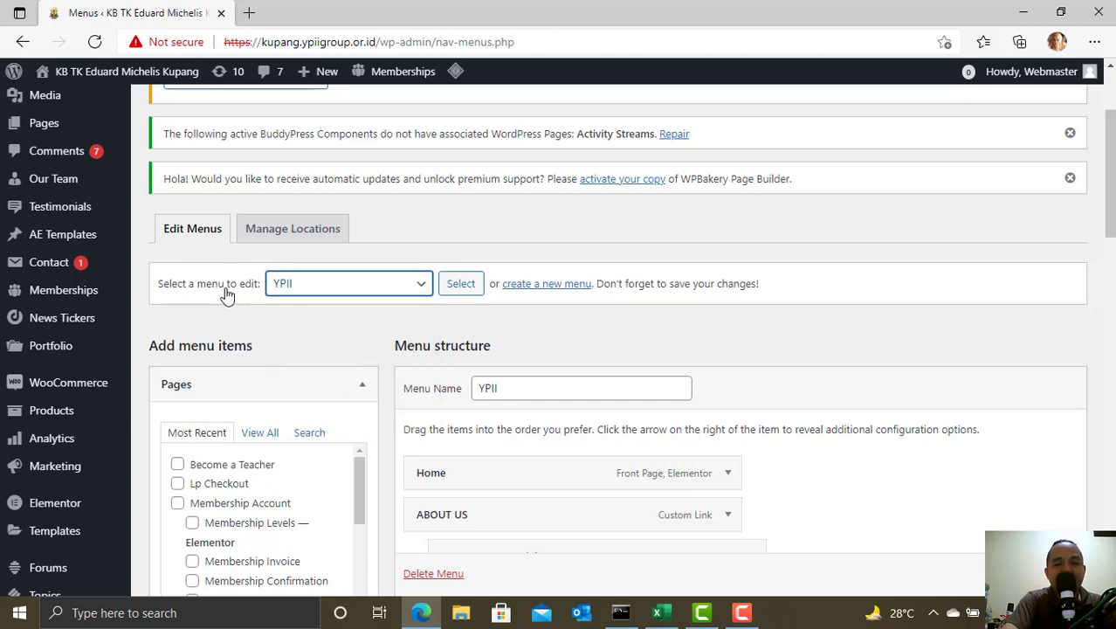
click(461, 285)
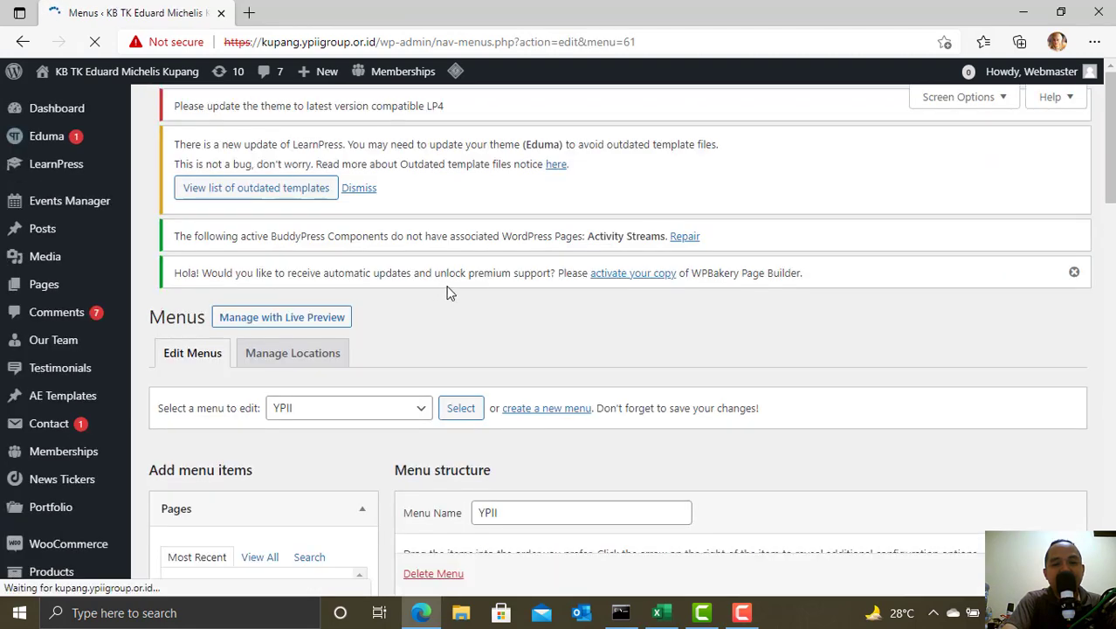
scroll(500, 332, down, 4)
scroll(632, 344, up, 2)
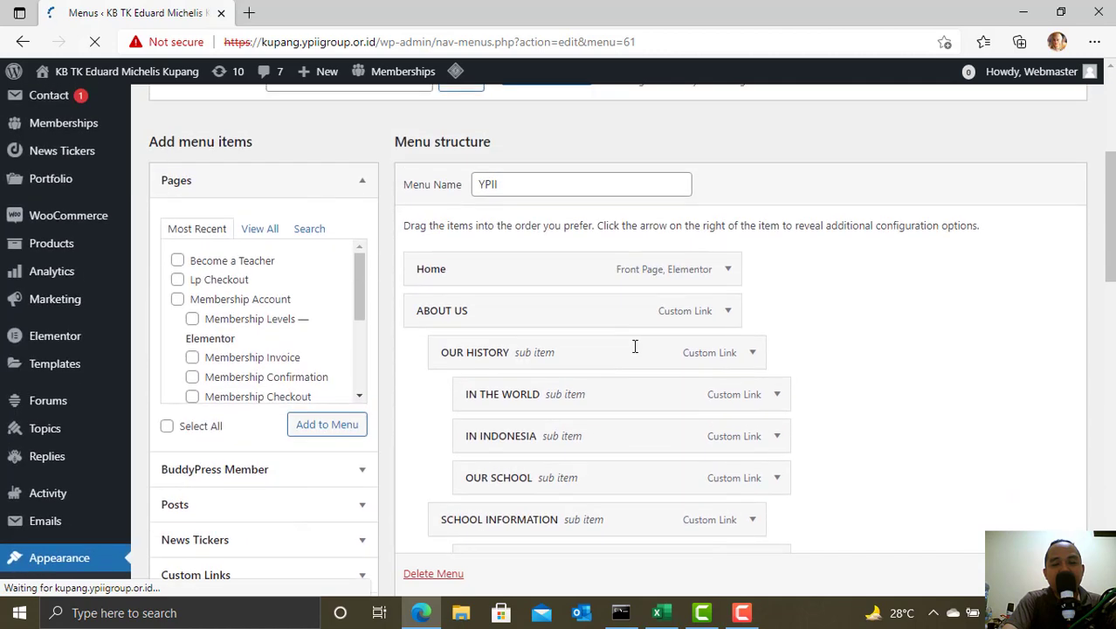
scroll(611, 371, down, 4)
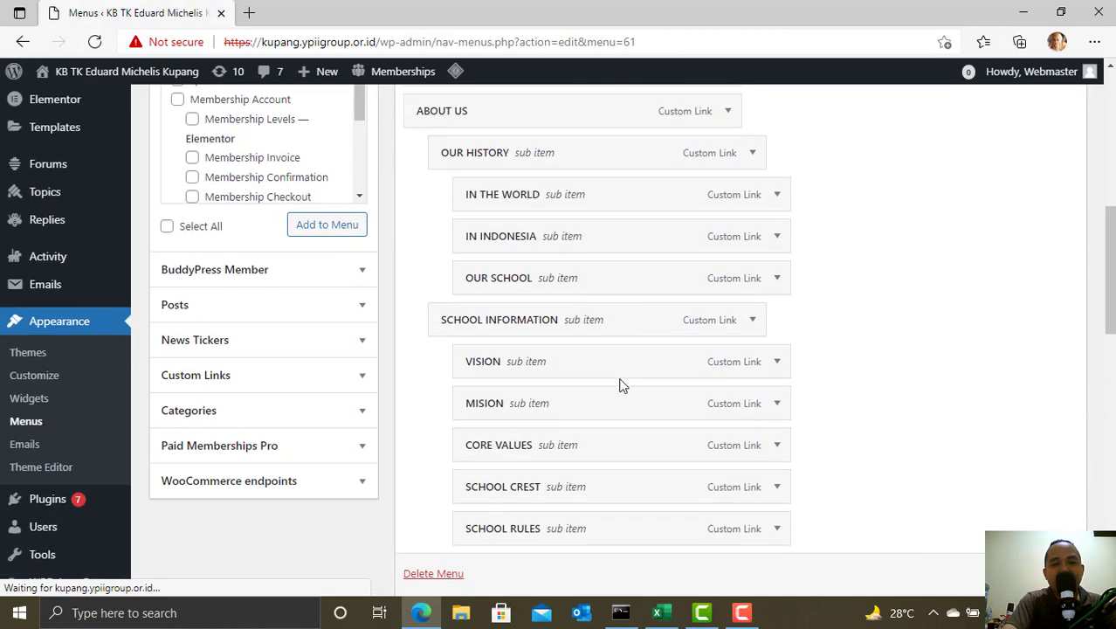
scroll(937, 404, up, 3)
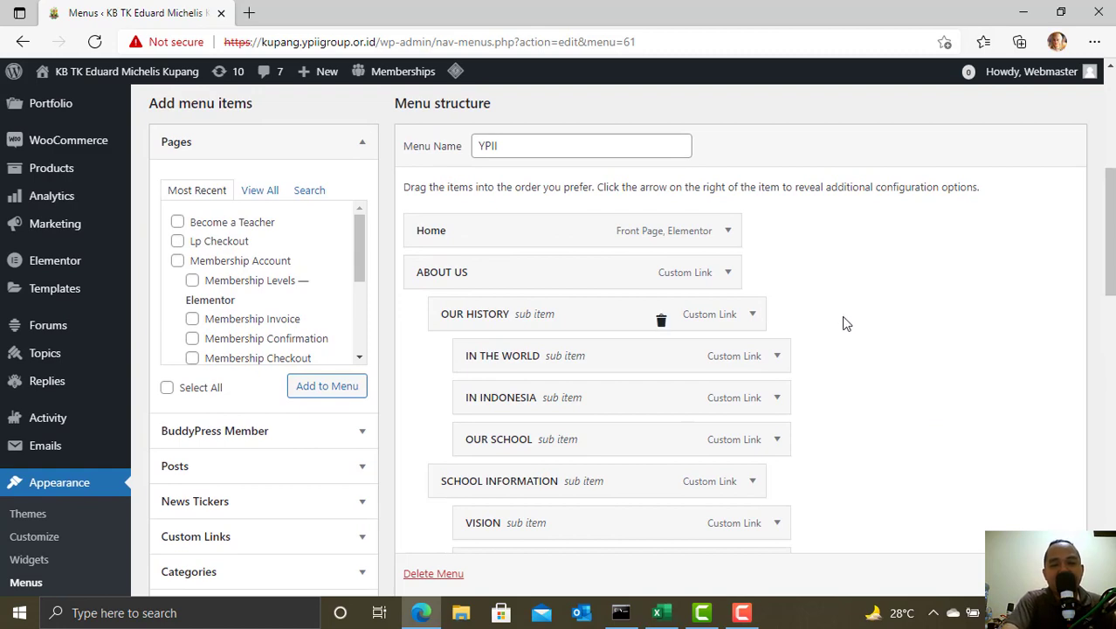
scroll(846, 310, down, 2)
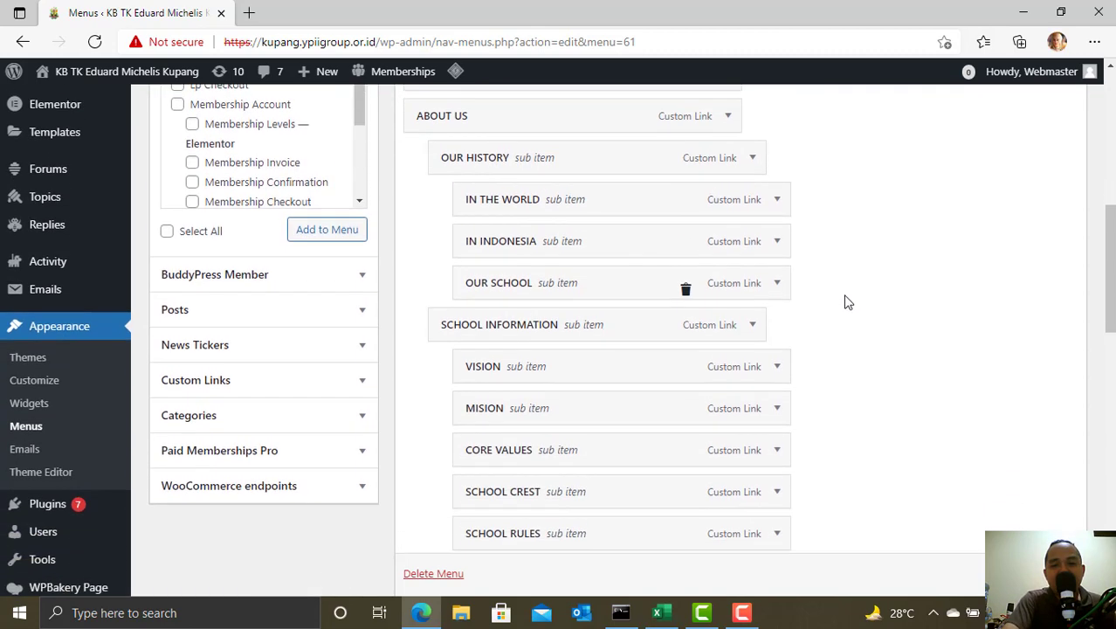
scroll(870, 274, up, 1)
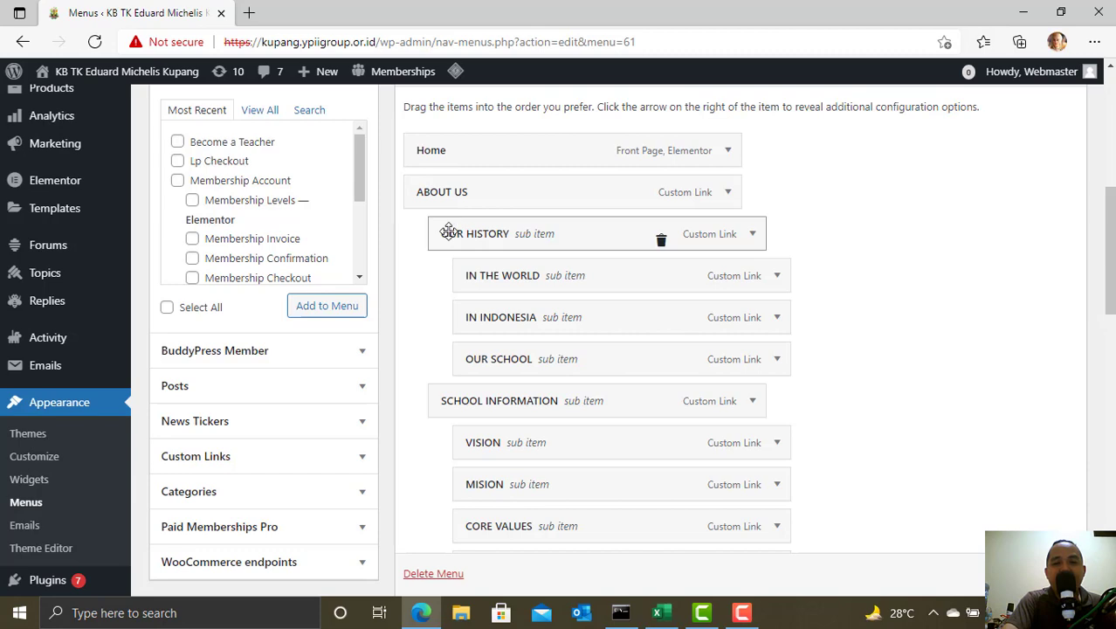
scroll(448, 232, down, 3)
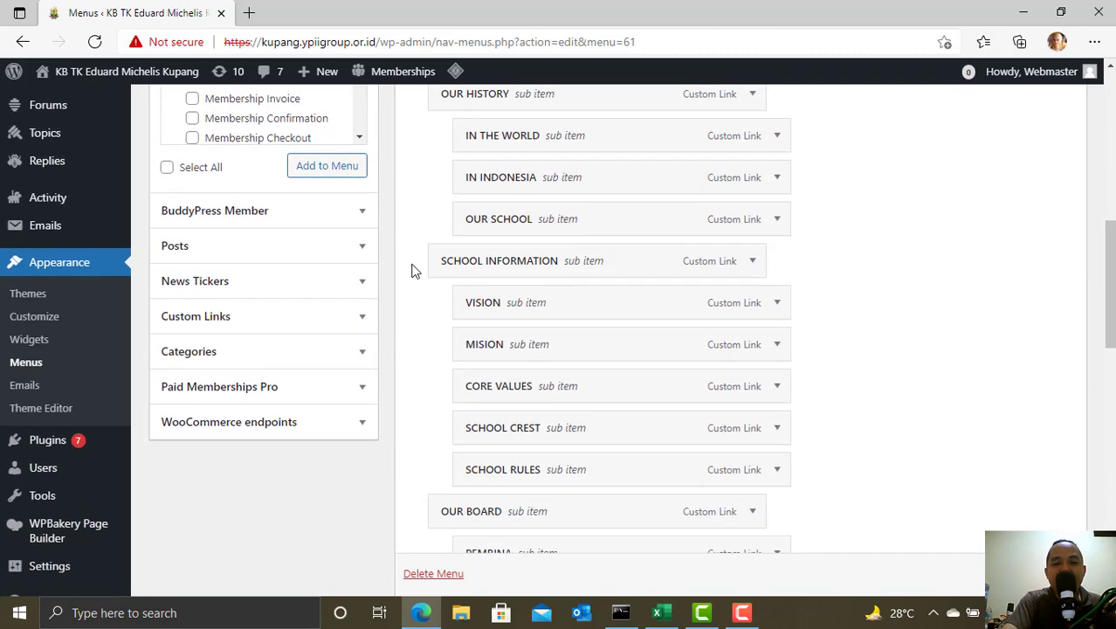
scroll(457, 237, down, 2)
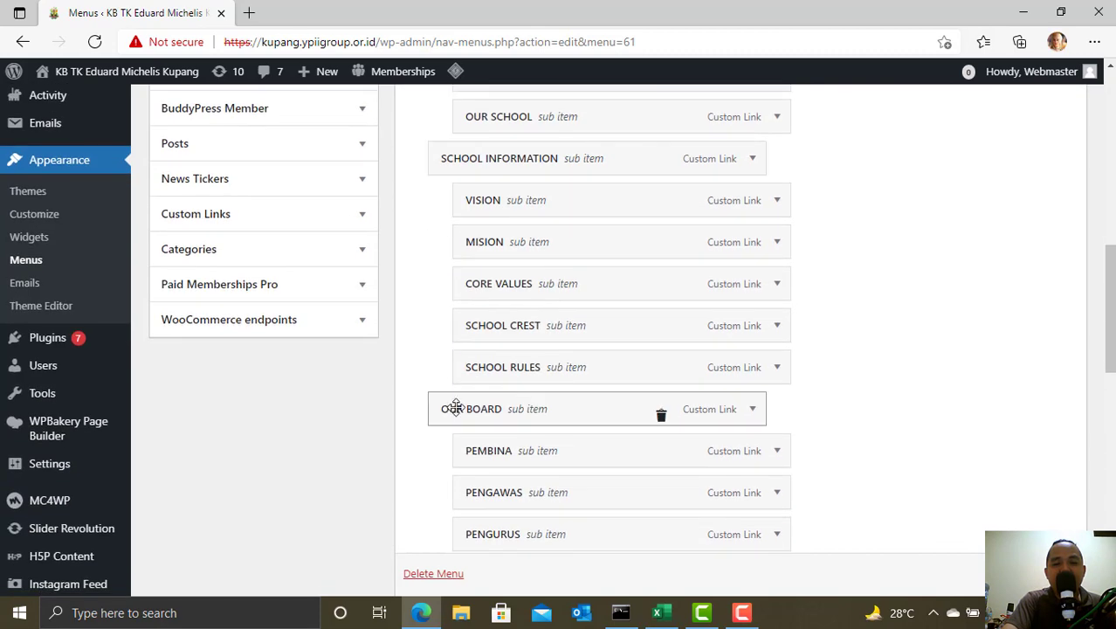
scroll(456, 410, down, 3)
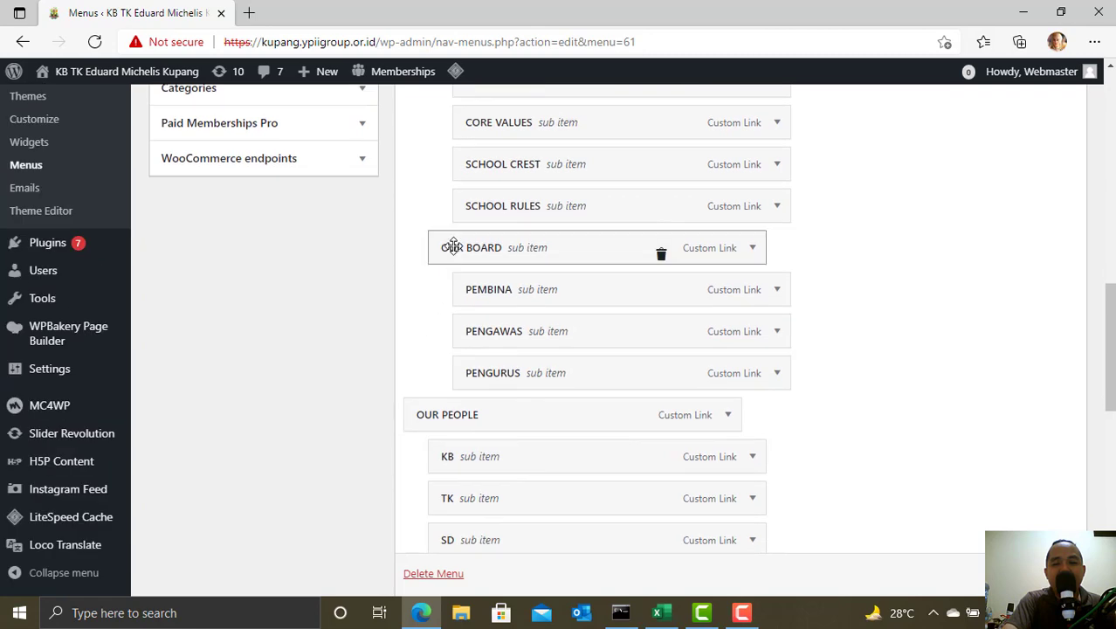
scroll(443, 309, up, 5)
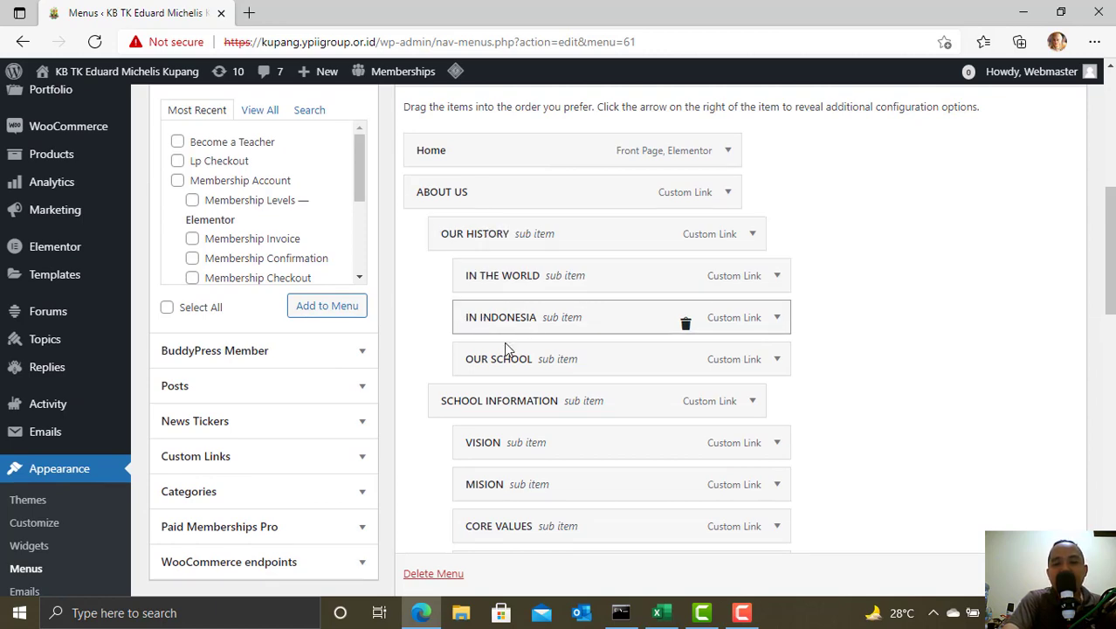
scroll(532, 363, down, 1)
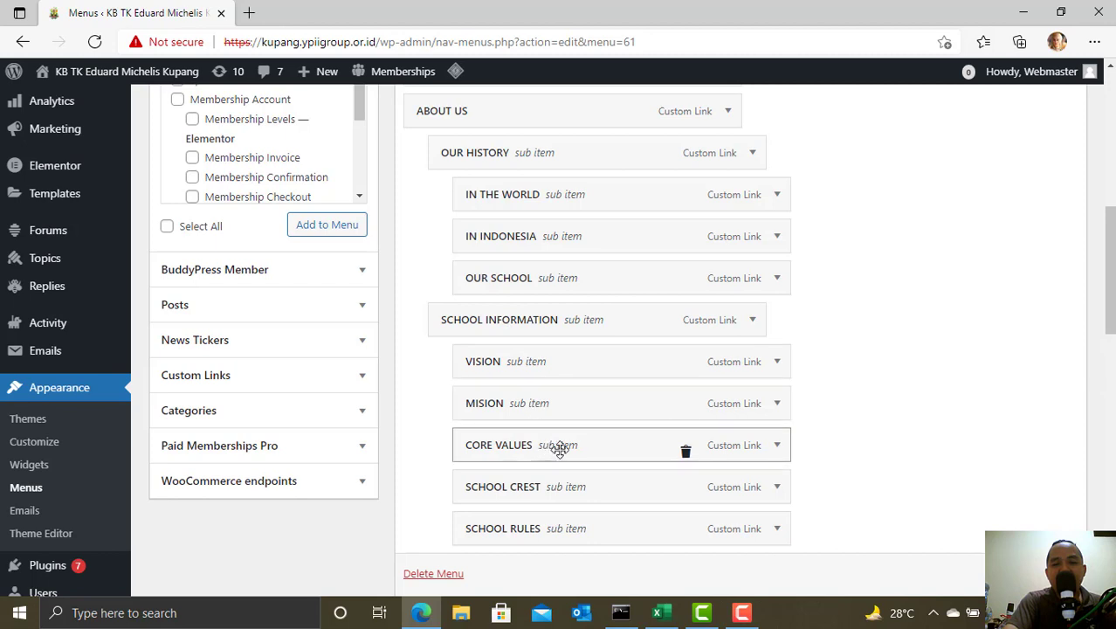
scroll(560, 448, down, 2)
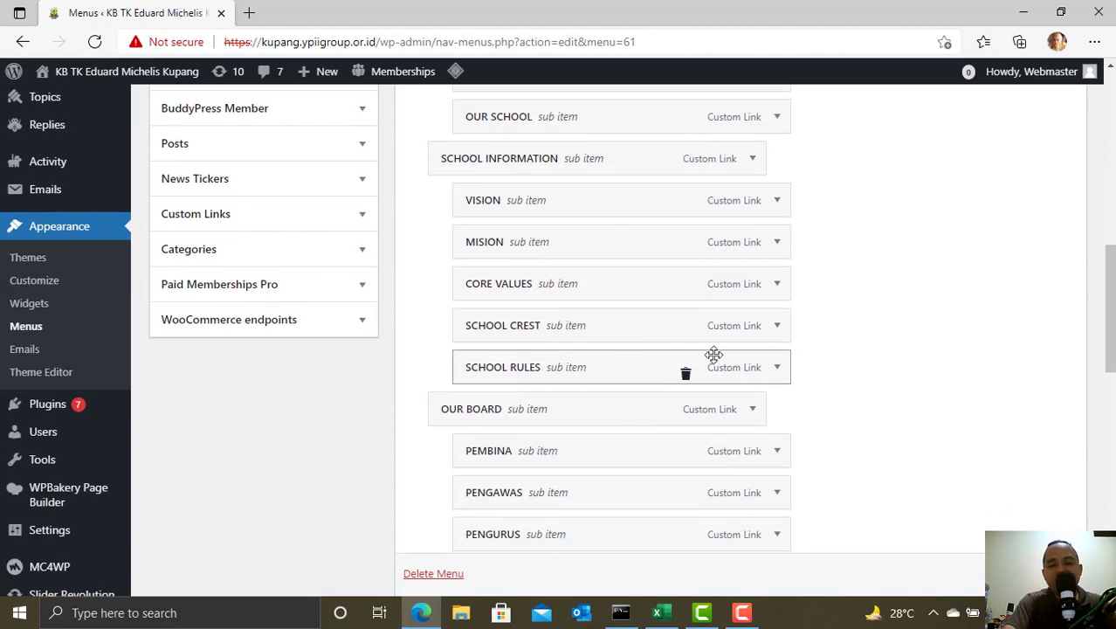
scroll(801, 349, up, 2)
scroll(800, 349, up, 2)
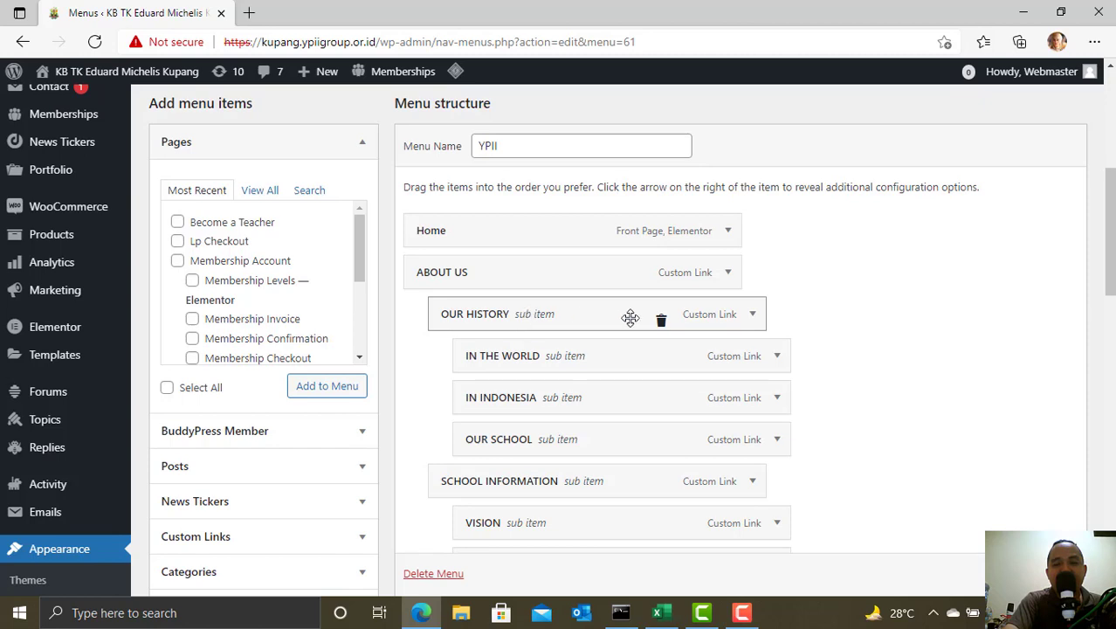
scroll(568, 319, down, 1)
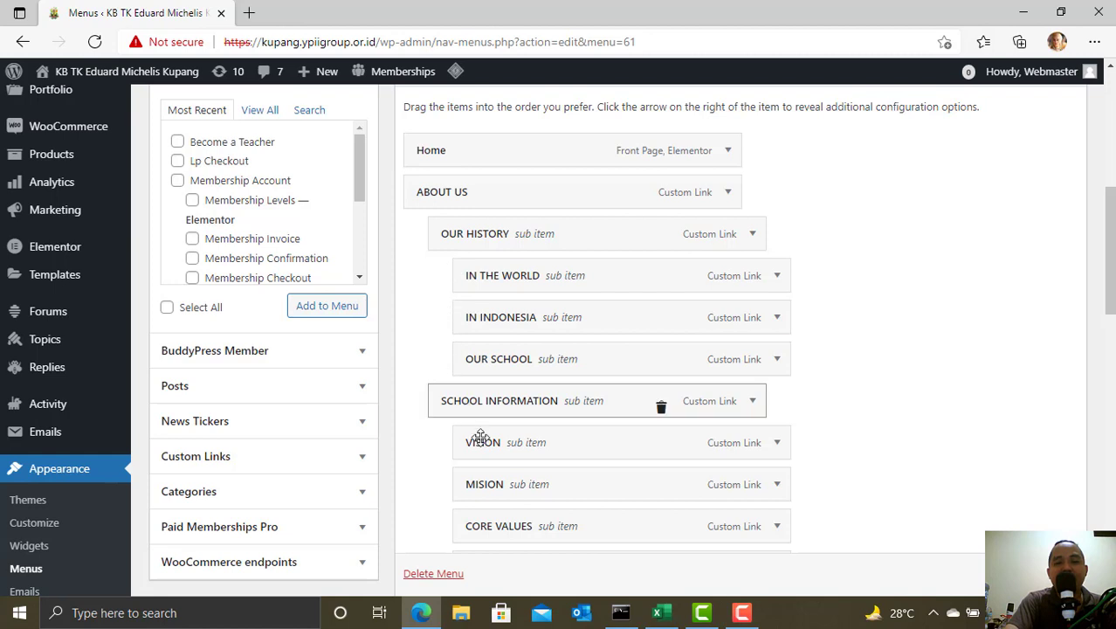
scroll(523, 239, down, 2)
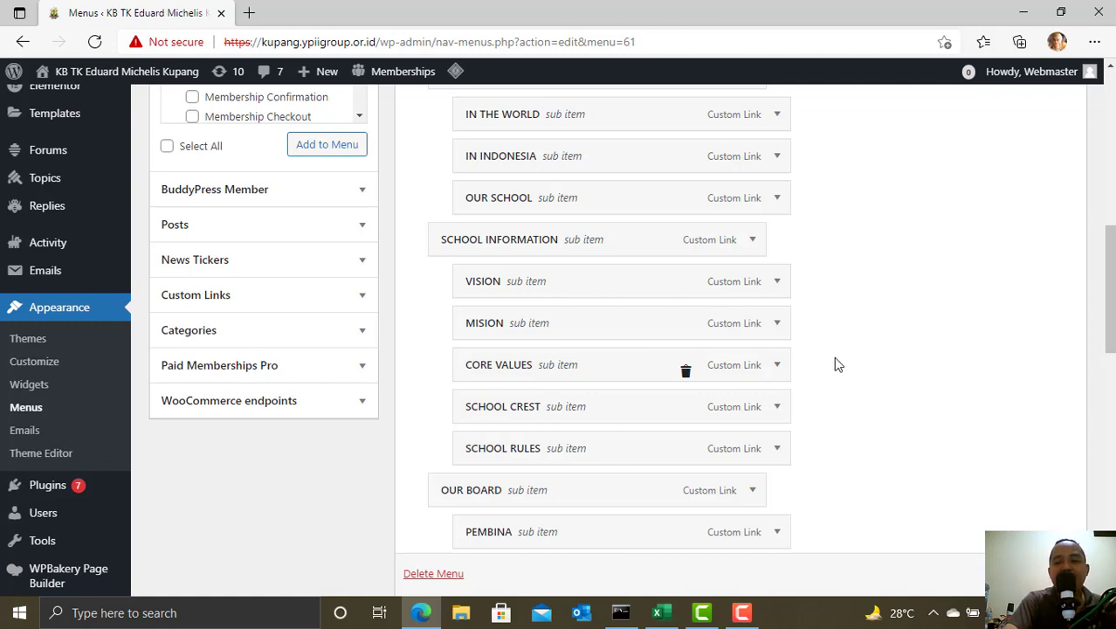
drag(1111, 318, 1111, 336)
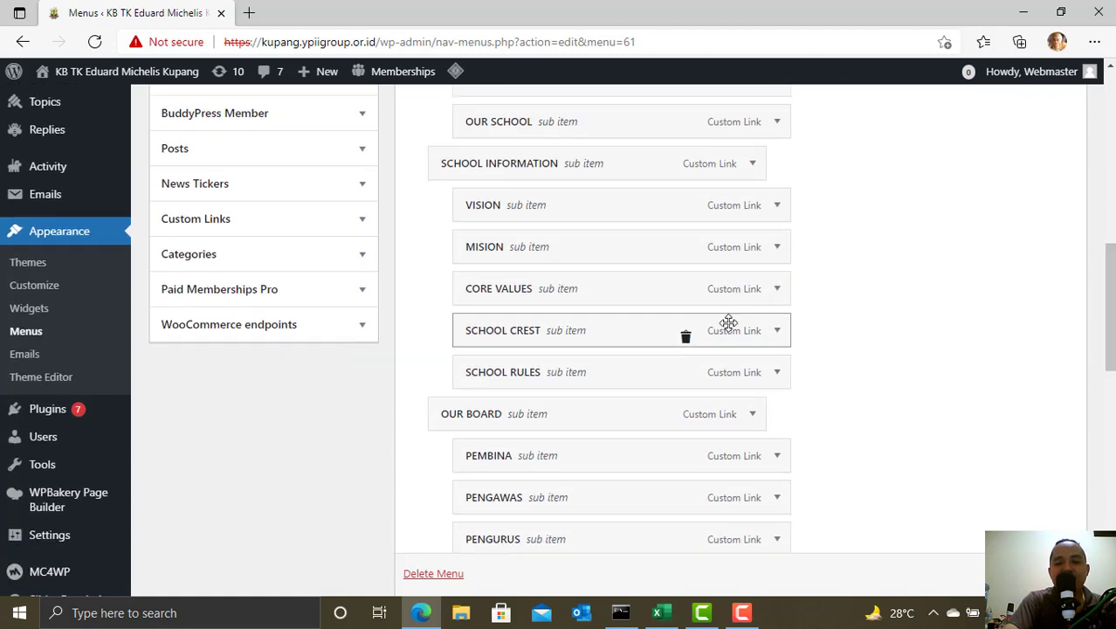
mouse_move(620, 368)
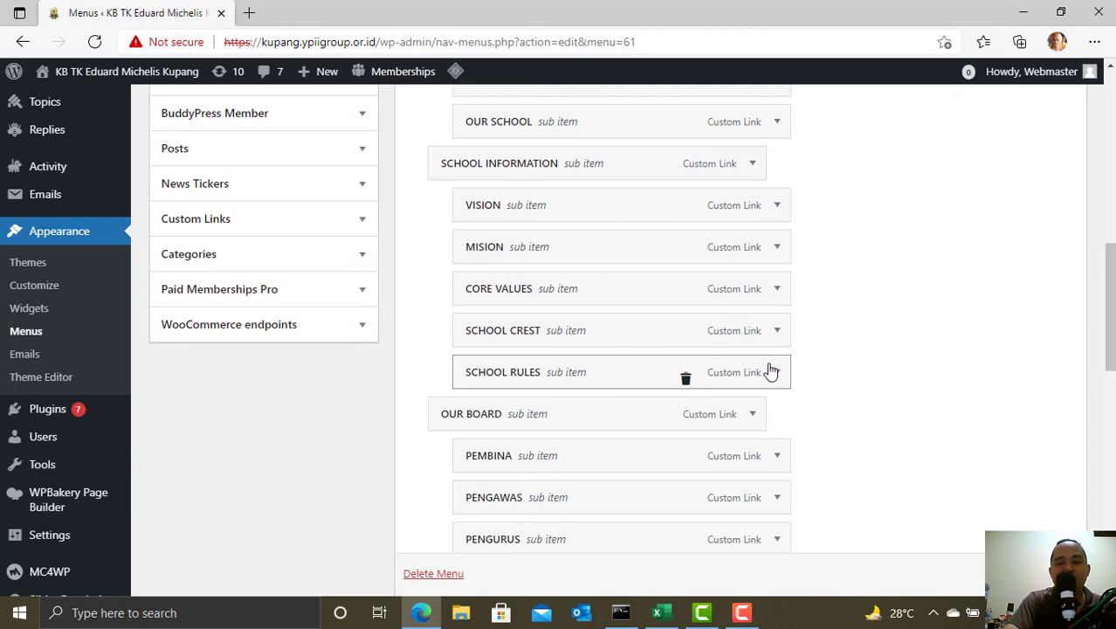
scroll(760, 359, up, 10)
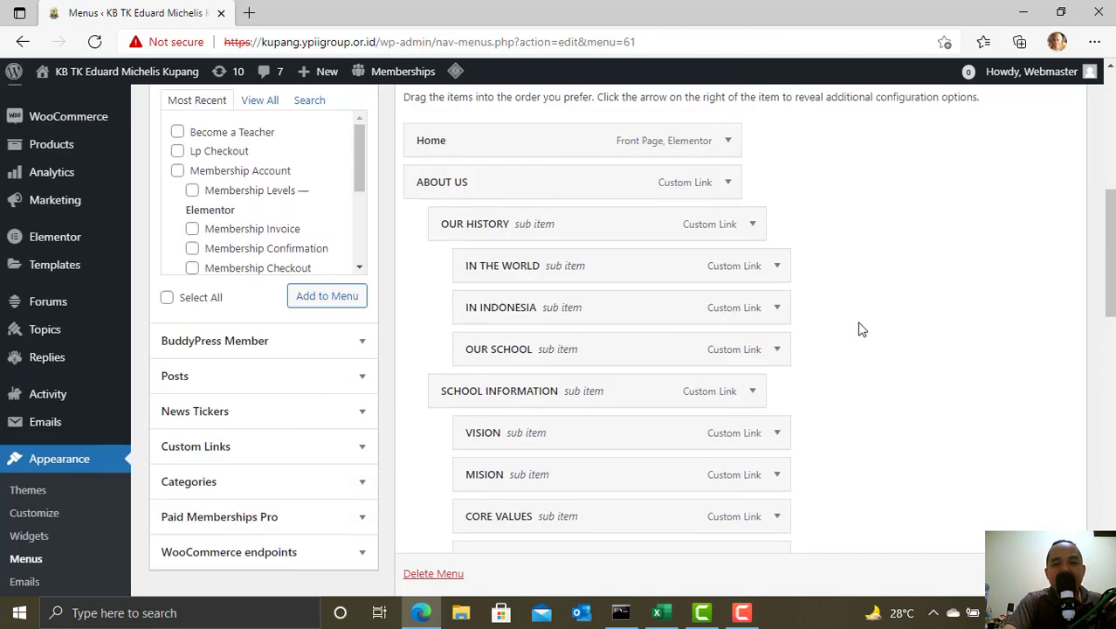
scroll(647, 457, down, 3)
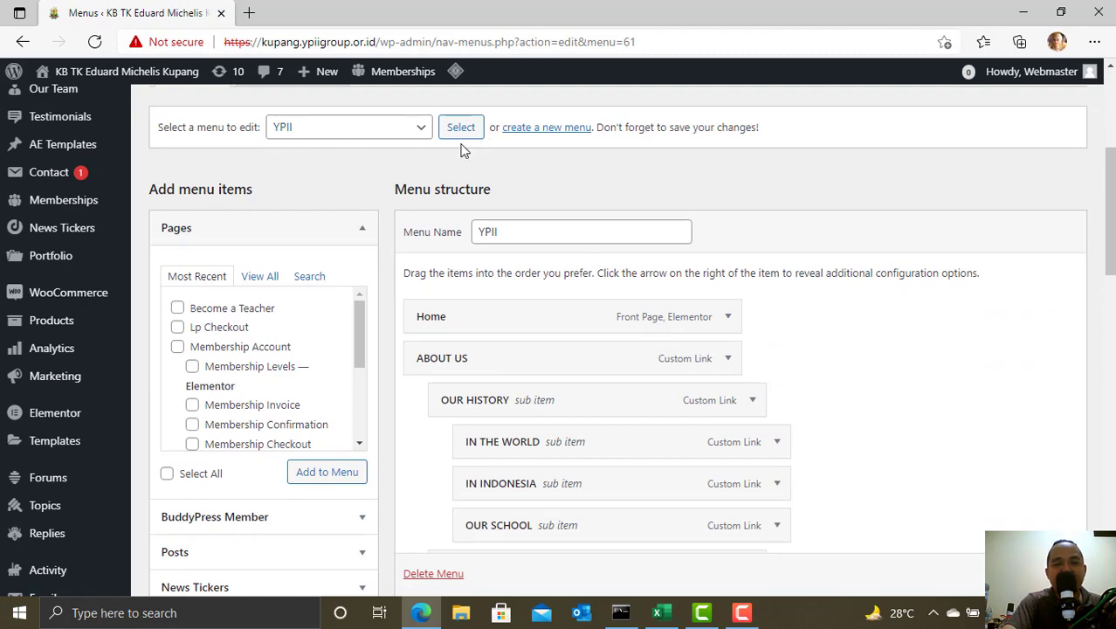
- Open the live school site in a new tab from the admin bar, check its header, return to Menus
scroll(467, 162, up, 1)
scroll(461, 220, up, 3)
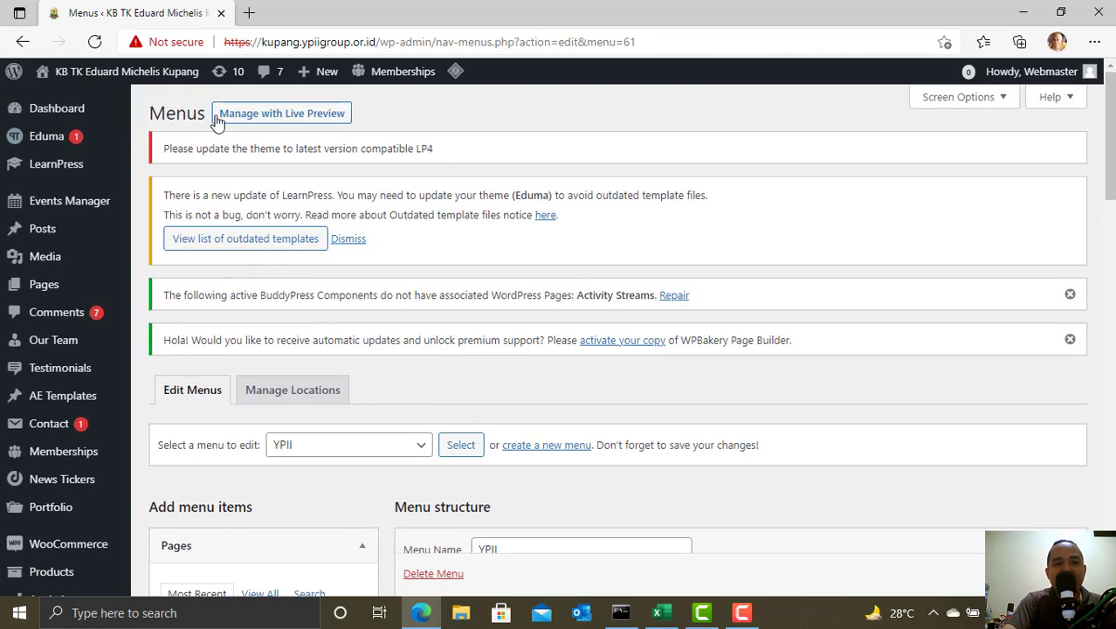
mouse_move(140, 79)
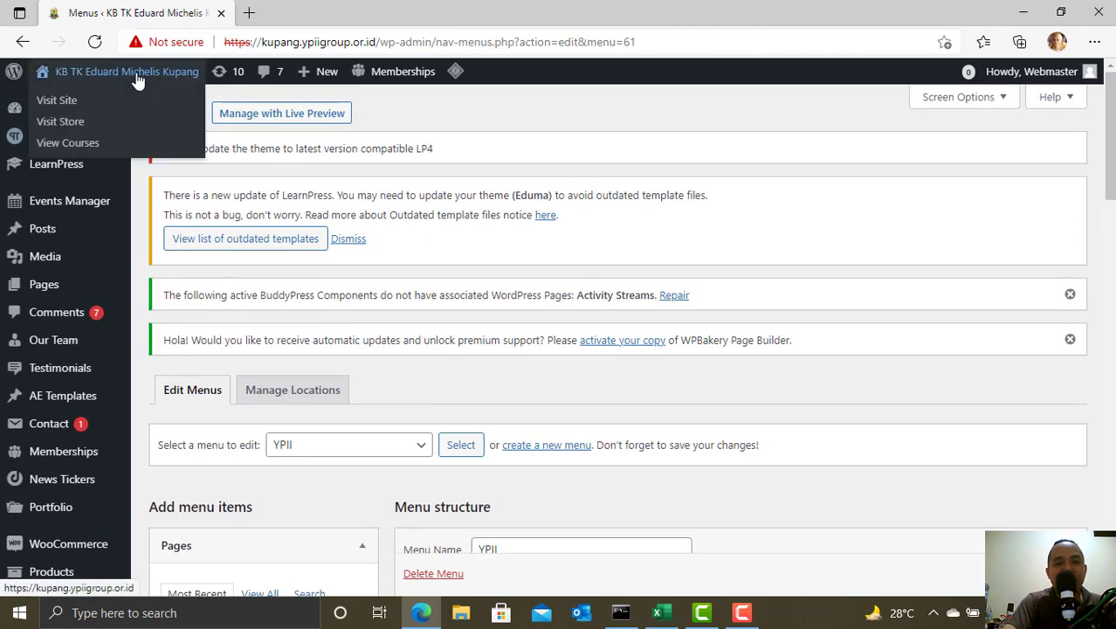
right_click(137, 80)
click(190, 91)
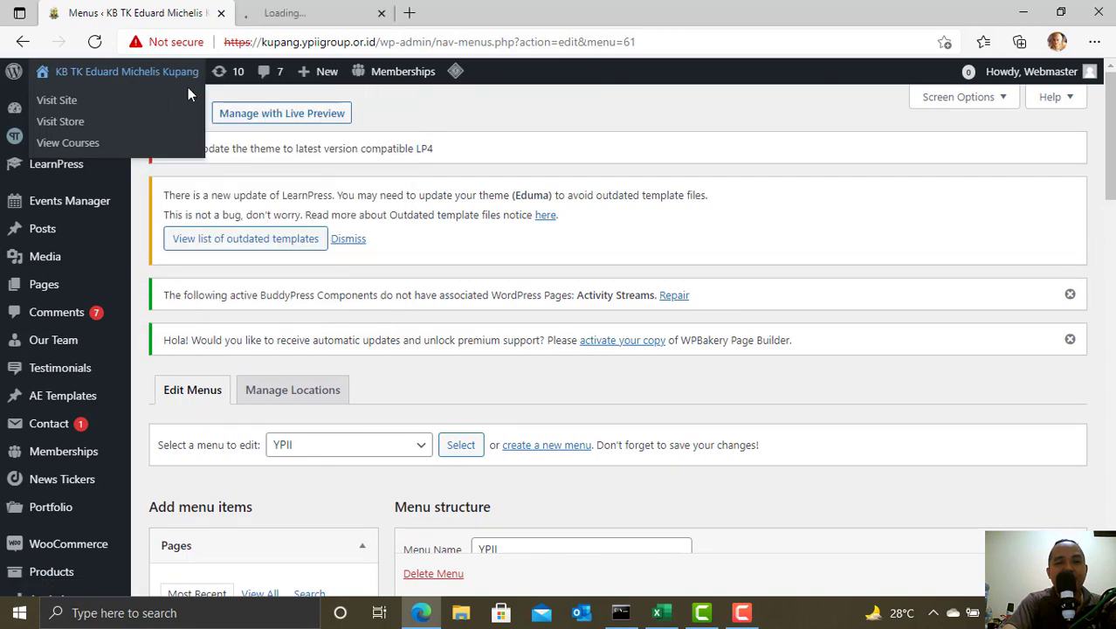
click(310, 10)
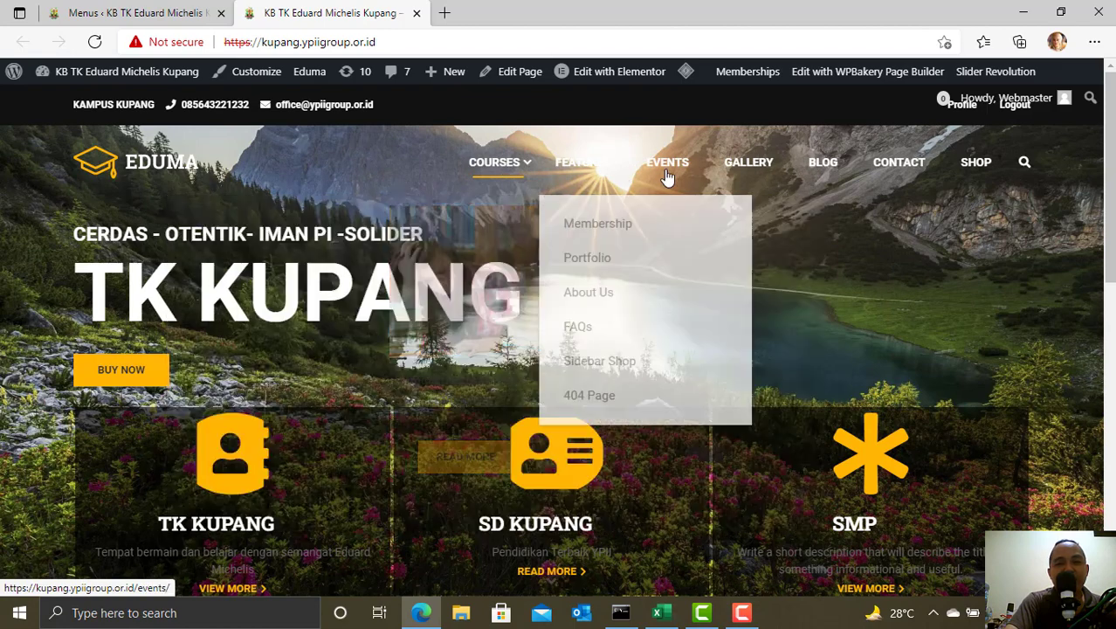
click(136, 12)
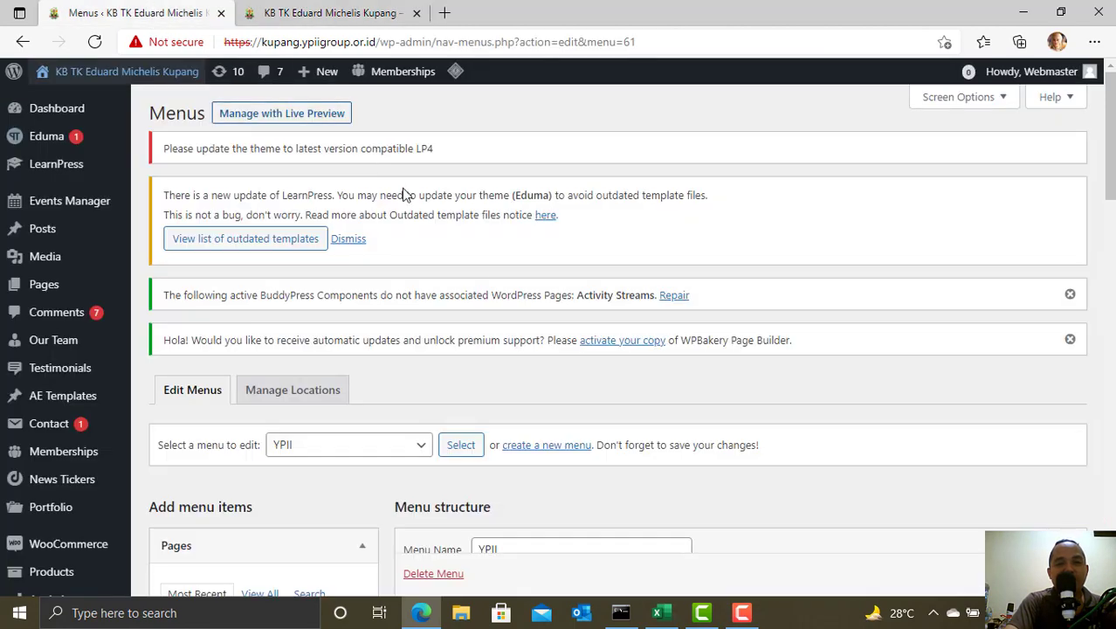
- Under Manage Locations, set Primary Menu to YPII and save the changes
scroll(482, 313, down, 2)
scroll(482, 312, down, 2)
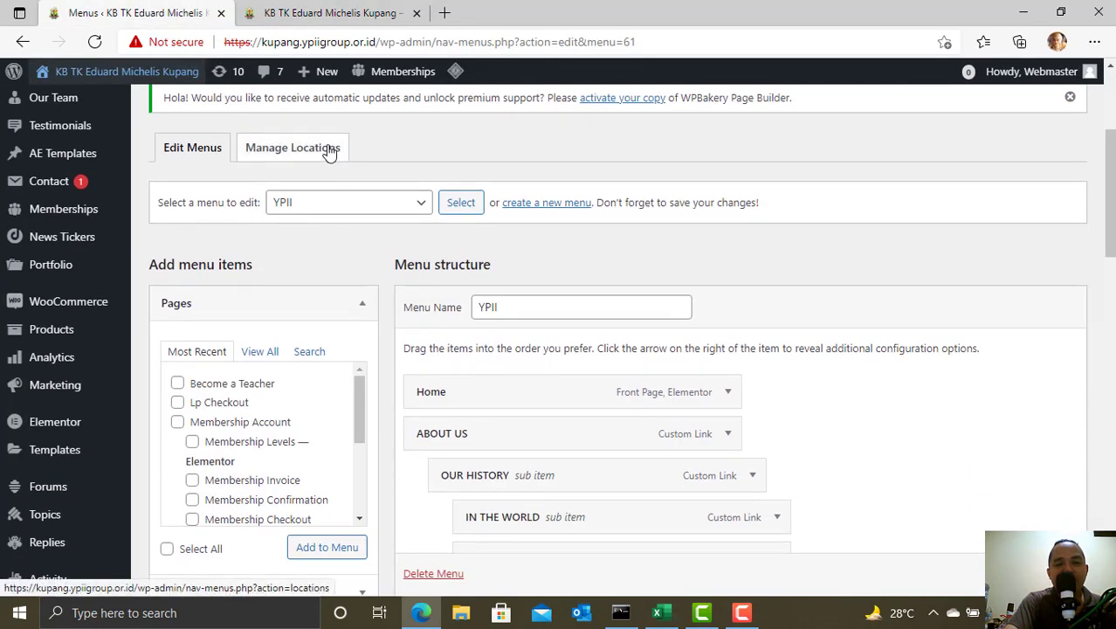
click(329, 153)
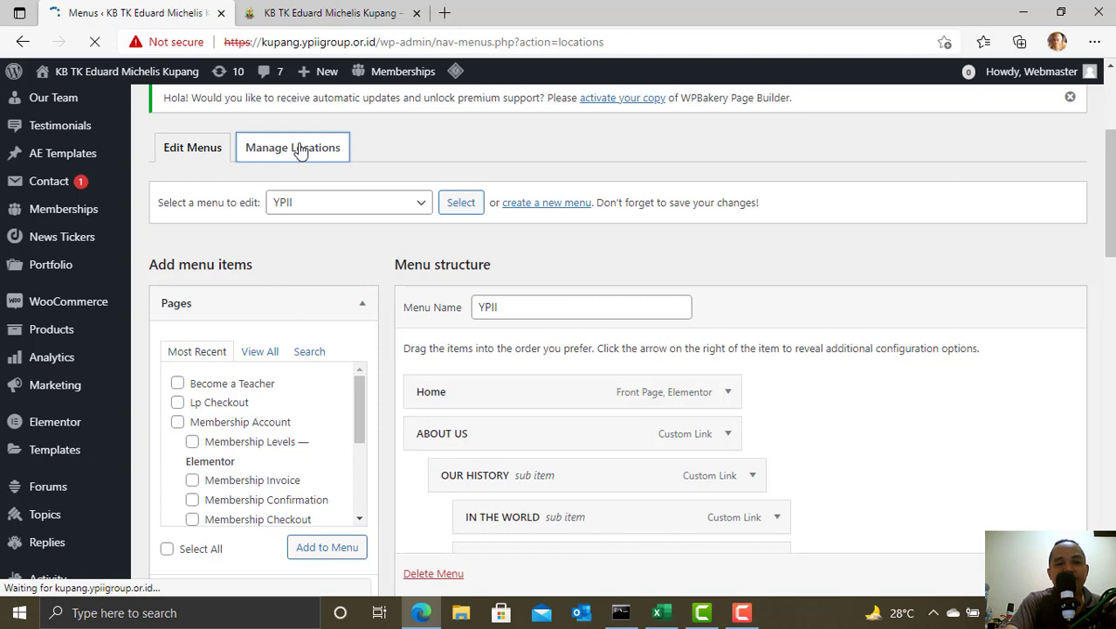
scroll(481, 262, down, 2)
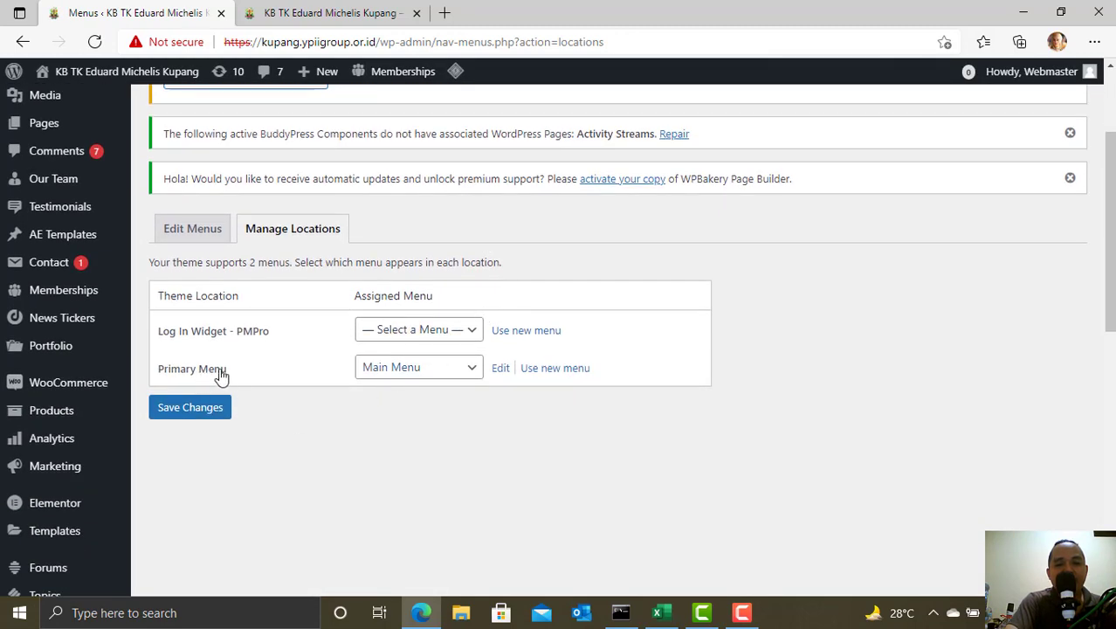
click(406, 374)
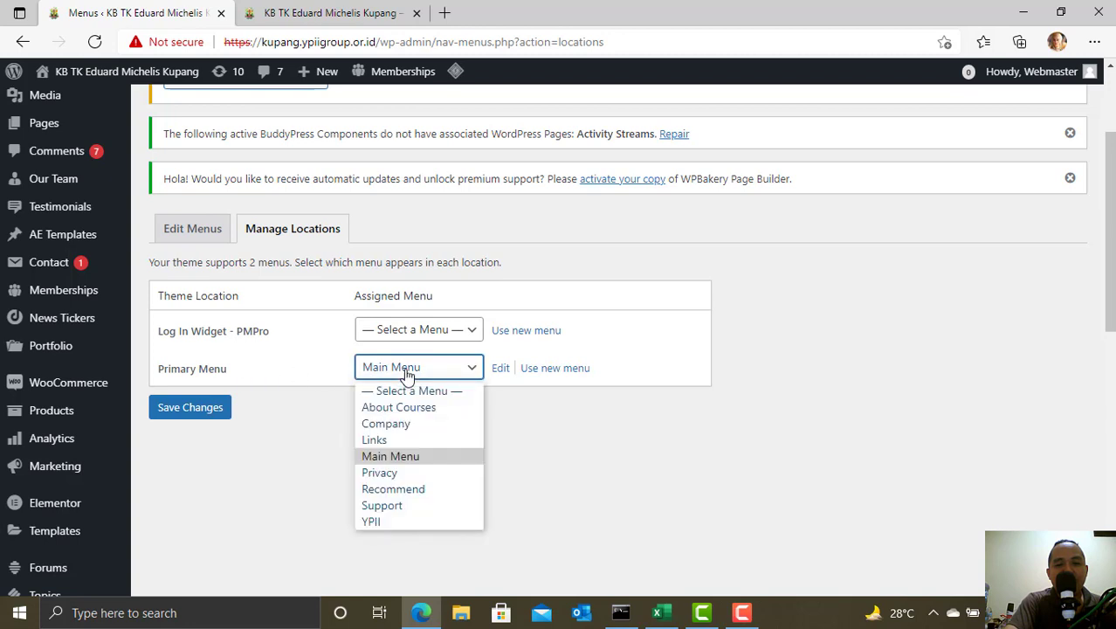
click(401, 523)
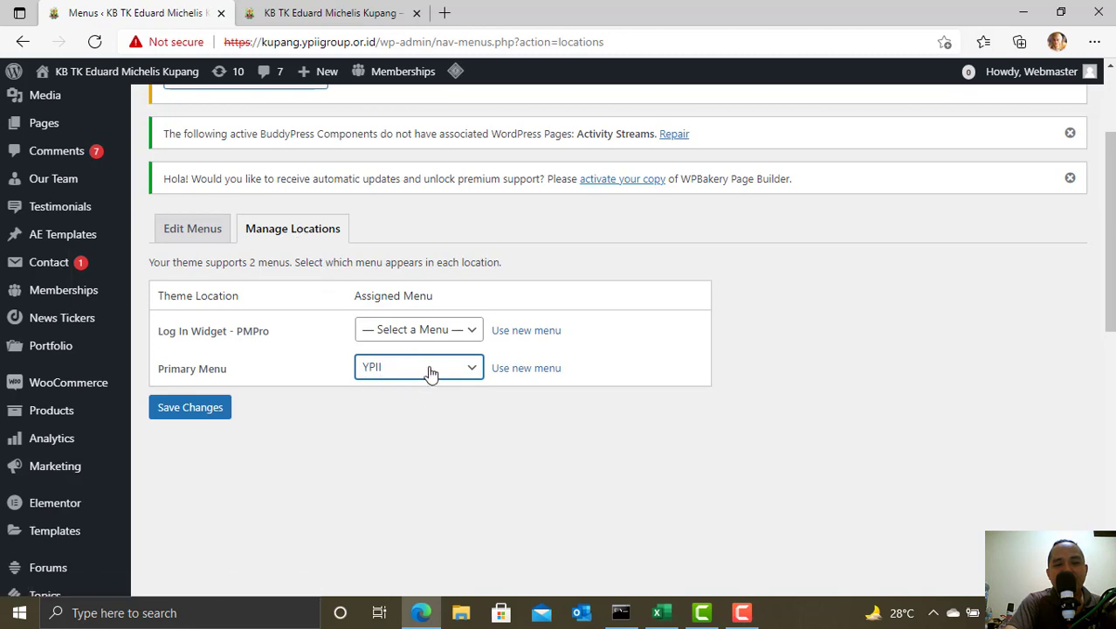
click(192, 407)
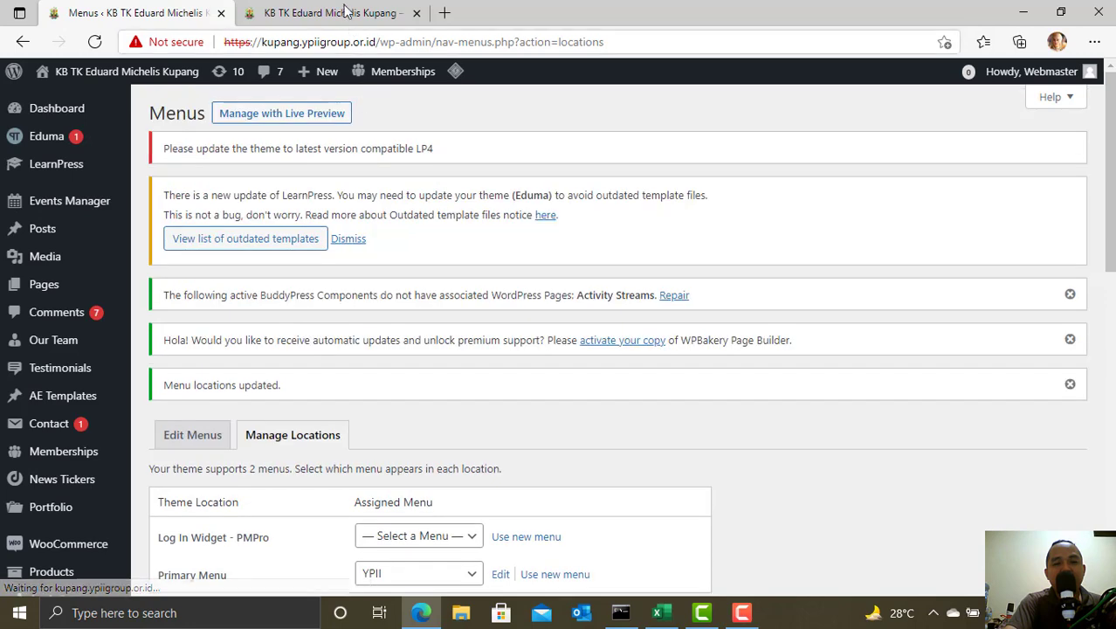
- Reload the live site and check the About Us and School Information dropdowns in its header
click(343, 11)
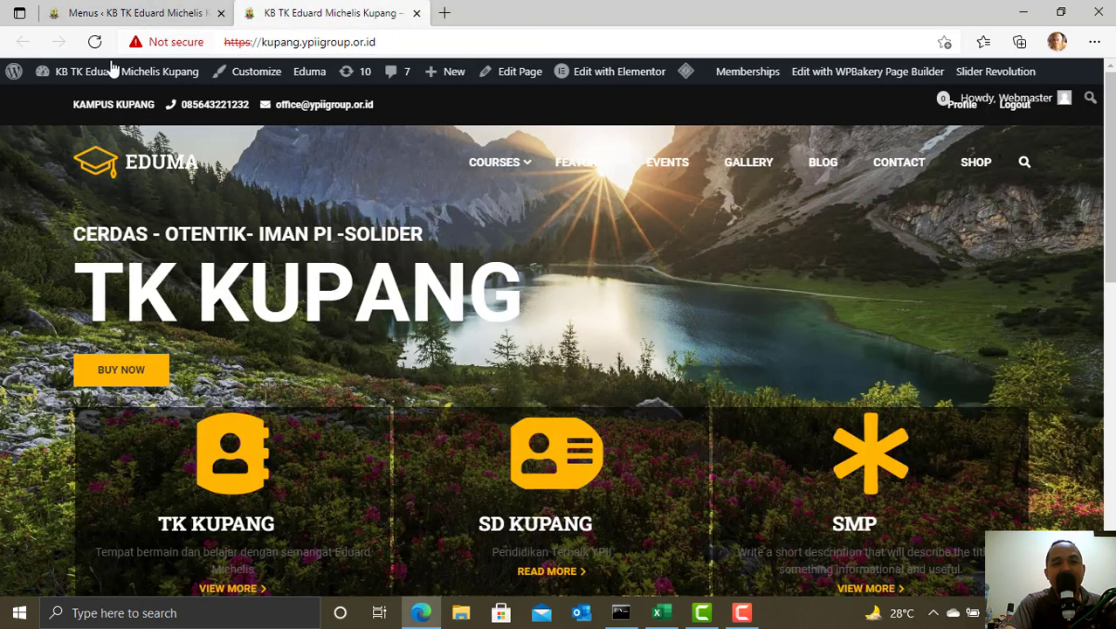
click(94, 42)
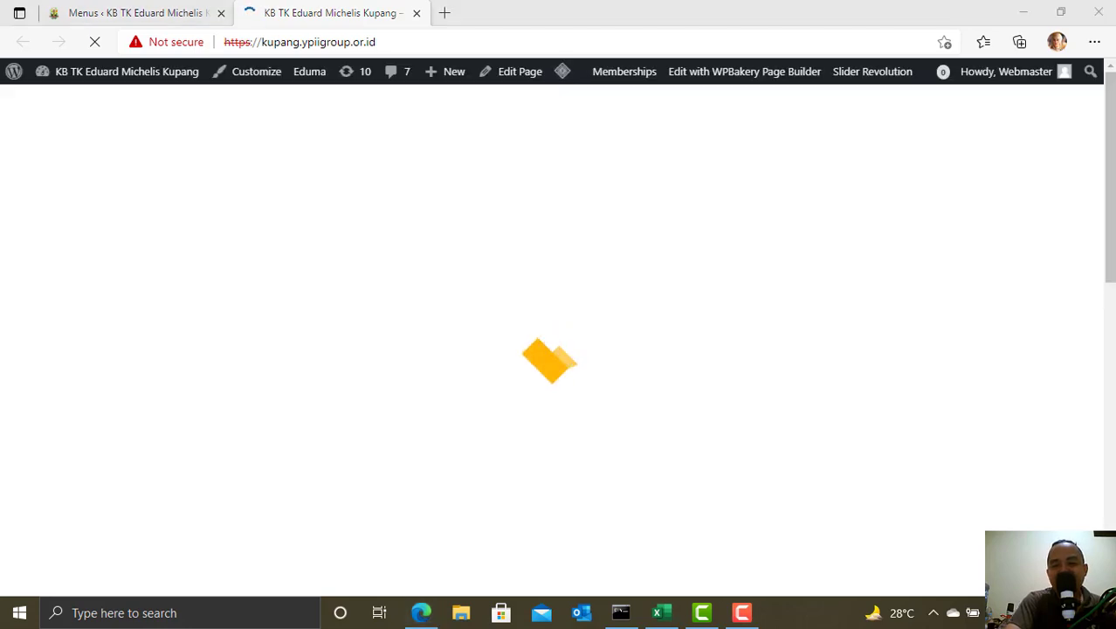
click(1067, 612)
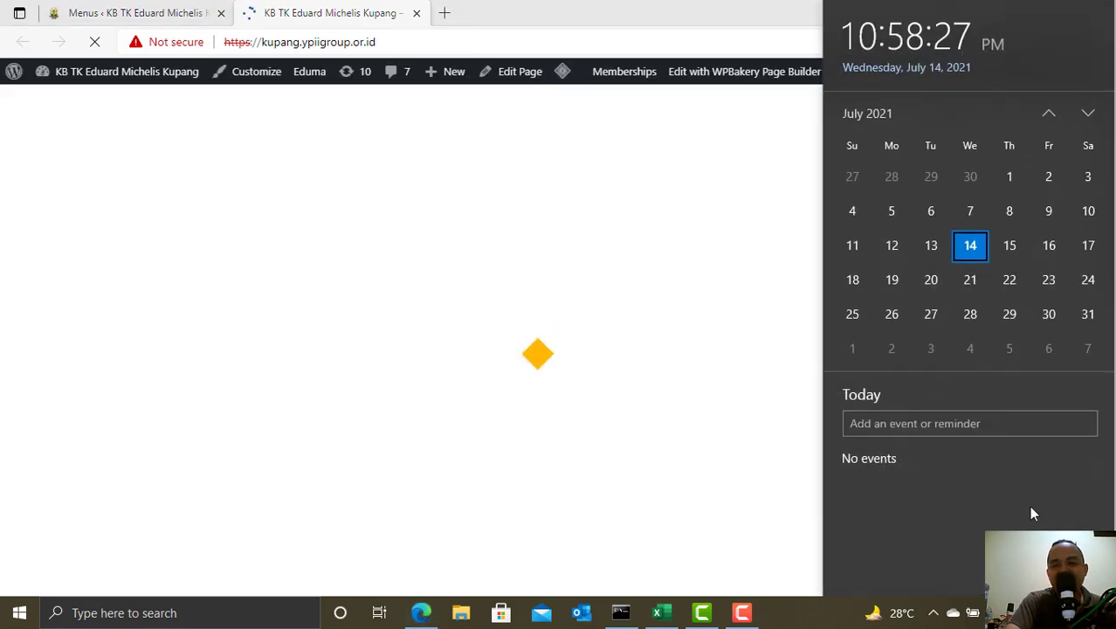
click(379, 11)
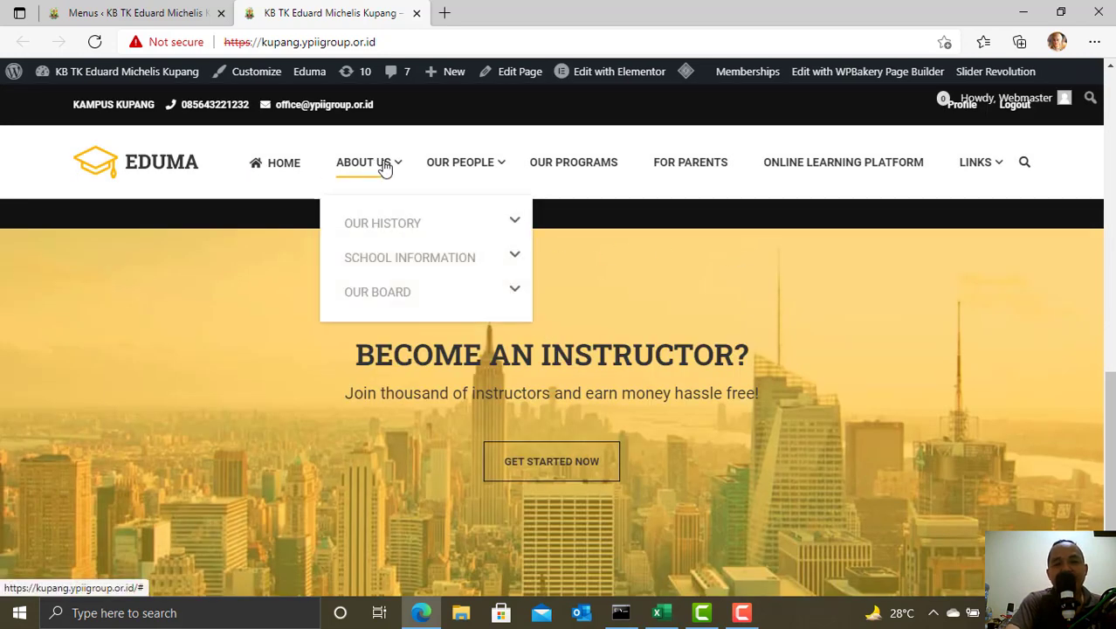
mouse_move(451, 170)
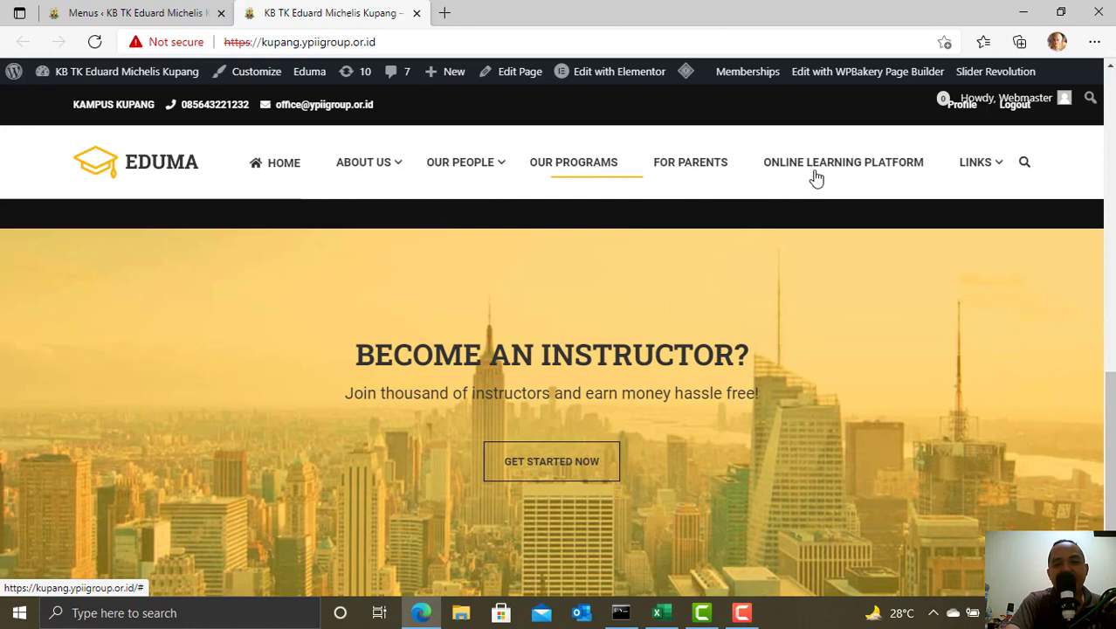
mouse_move(1002, 170)
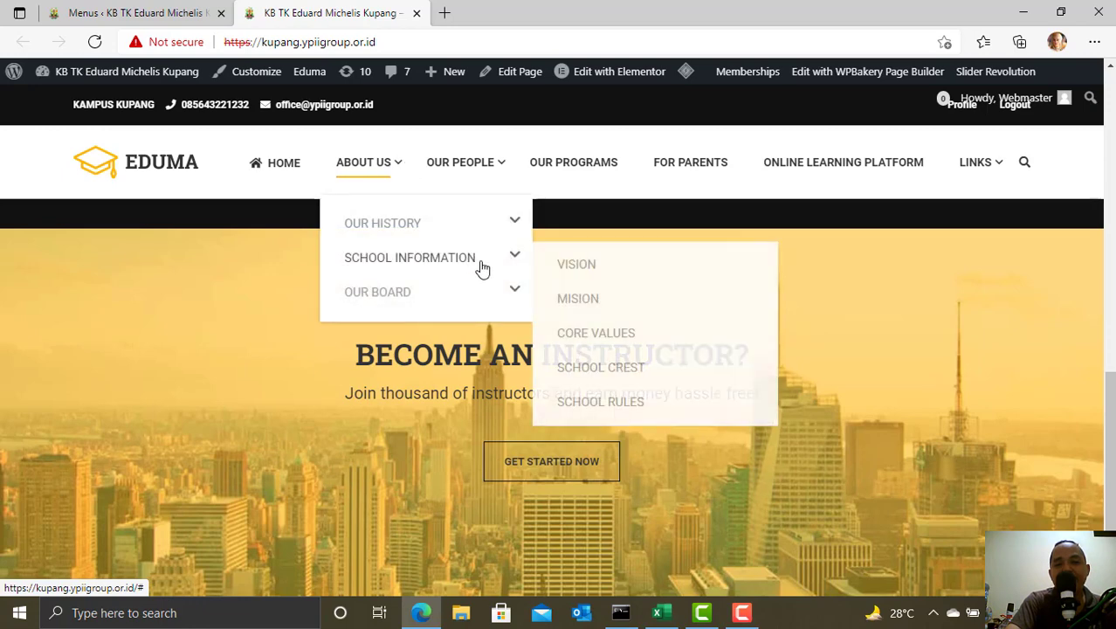
click(129, 12)
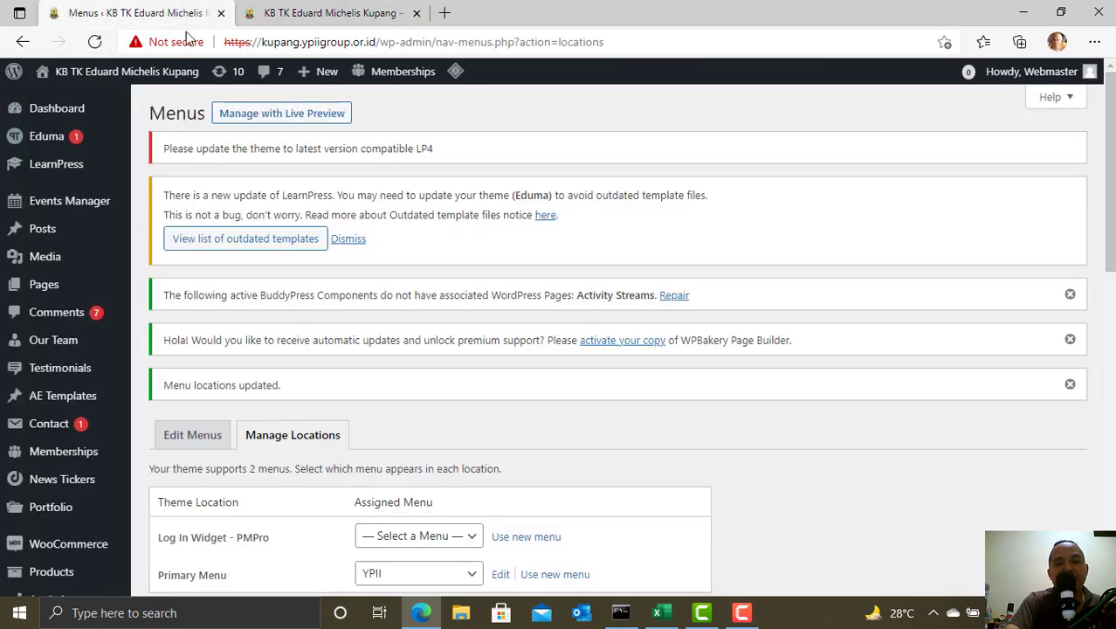
- Return to Edit Menus, recheck the About Us and Links dropdowns on the live site, then come back
scroll(617, 361, down, 3)
click(206, 282)
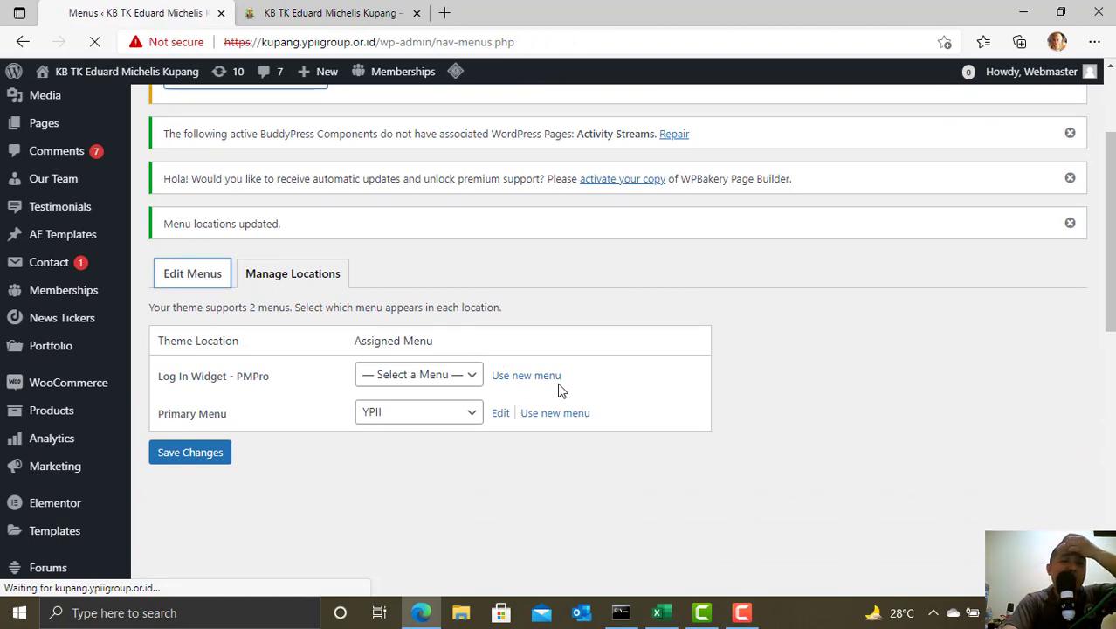
click(332, 10)
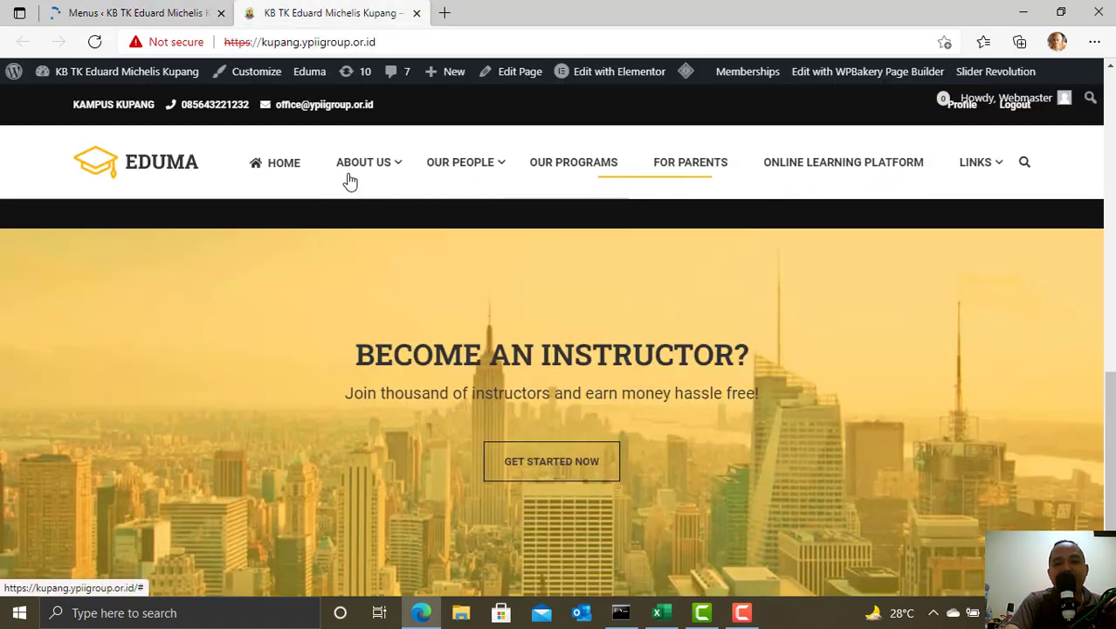
mouse_move(363, 175)
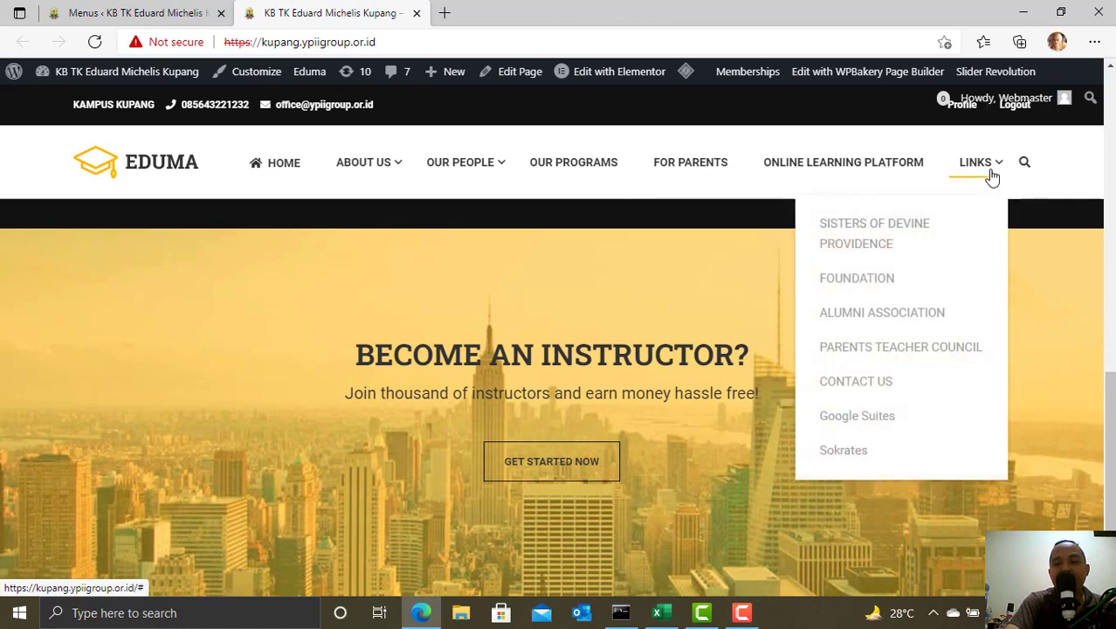
click(131, 13)
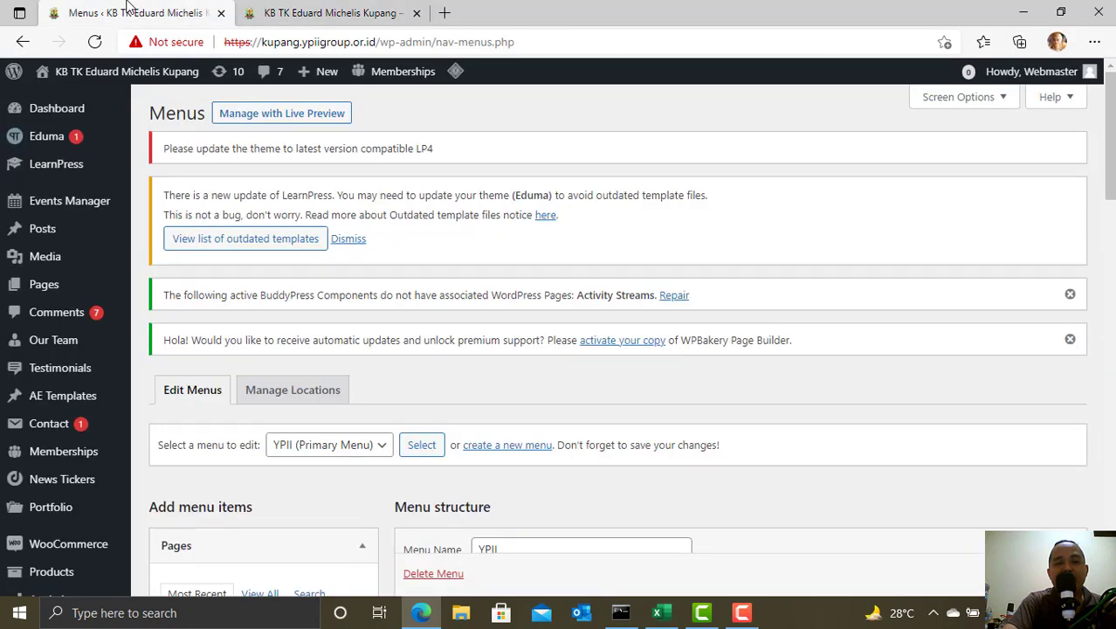
- Add a custom link 'SMA' with URL # to the bottom of the YPII menu
scroll(649, 310, down, 1)
scroll(649, 310, down, 4)
scroll(701, 304, down, 5)
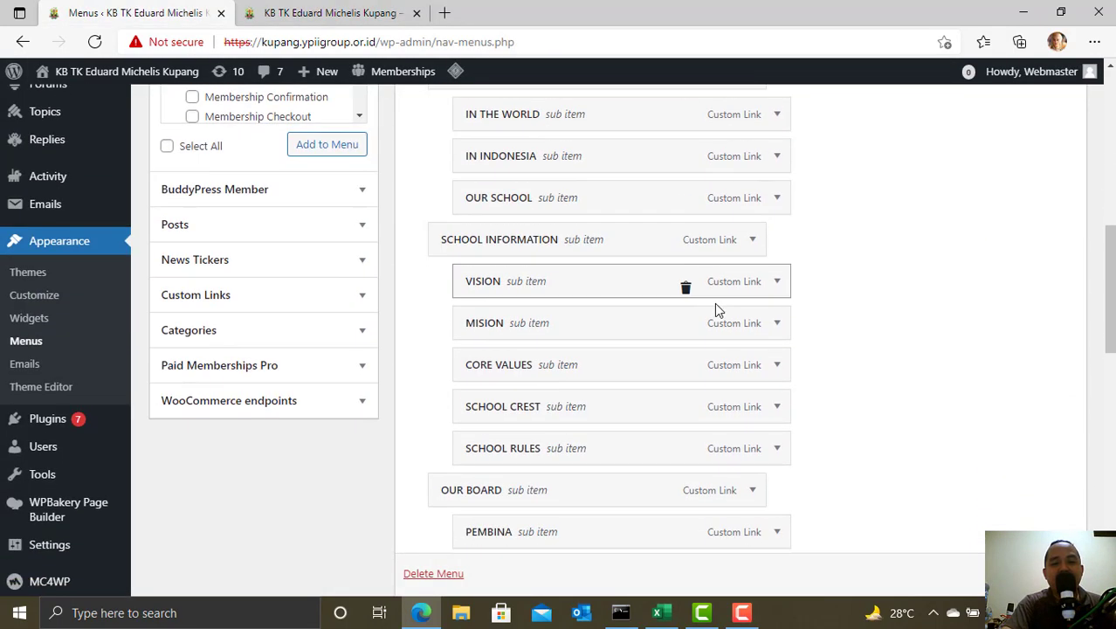
scroll(714, 303, down, 3)
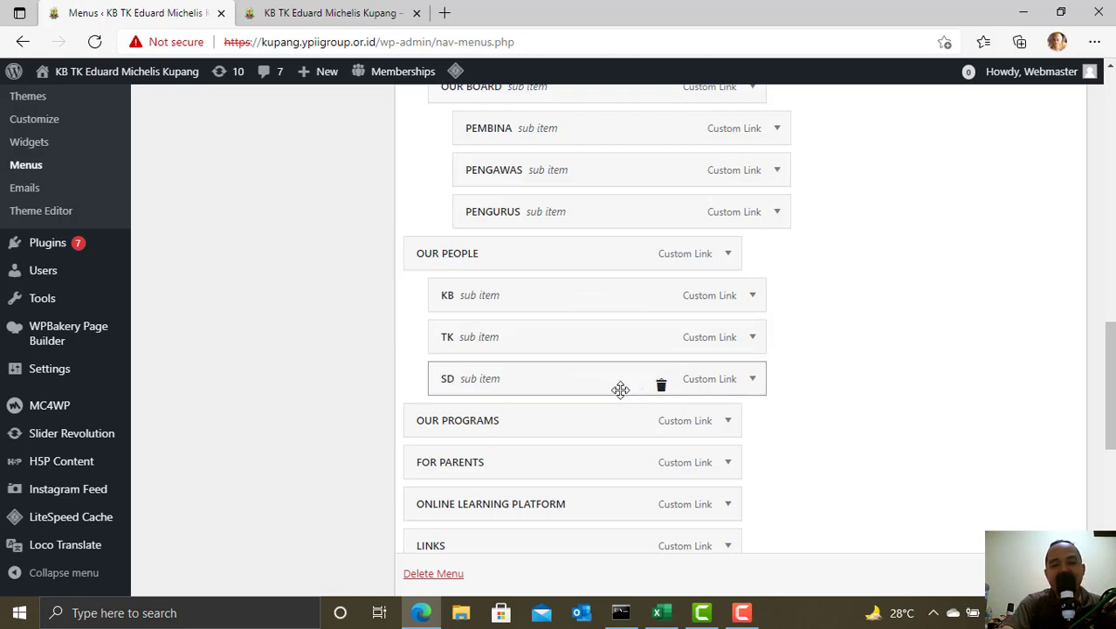
scroll(620, 388, up, 3)
scroll(616, 414, down, 2)
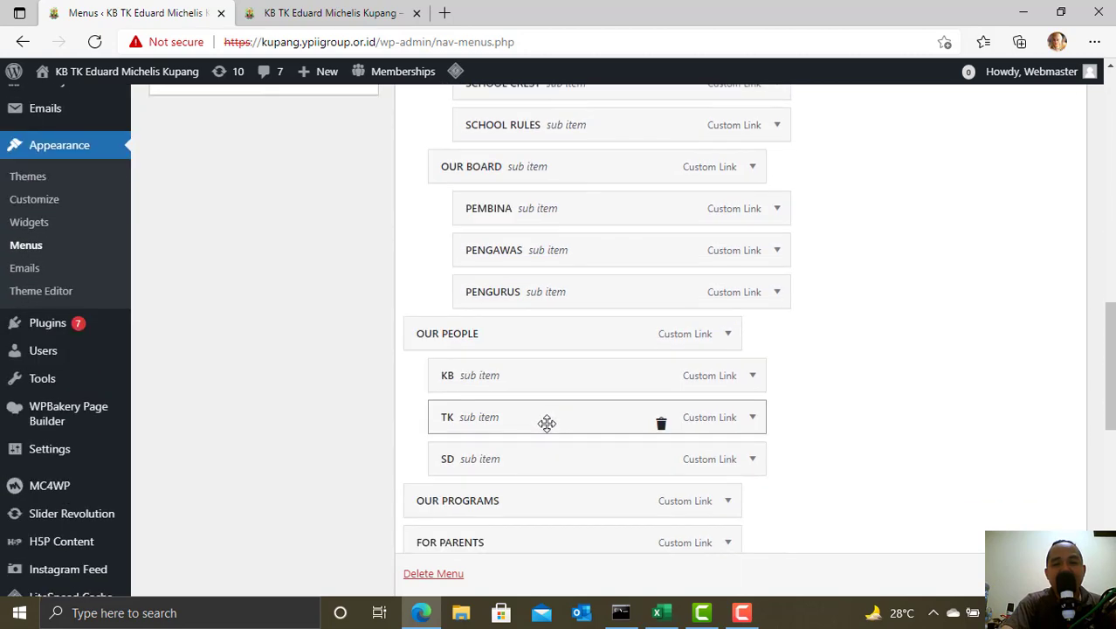
scroll(351, 403, up, 4)
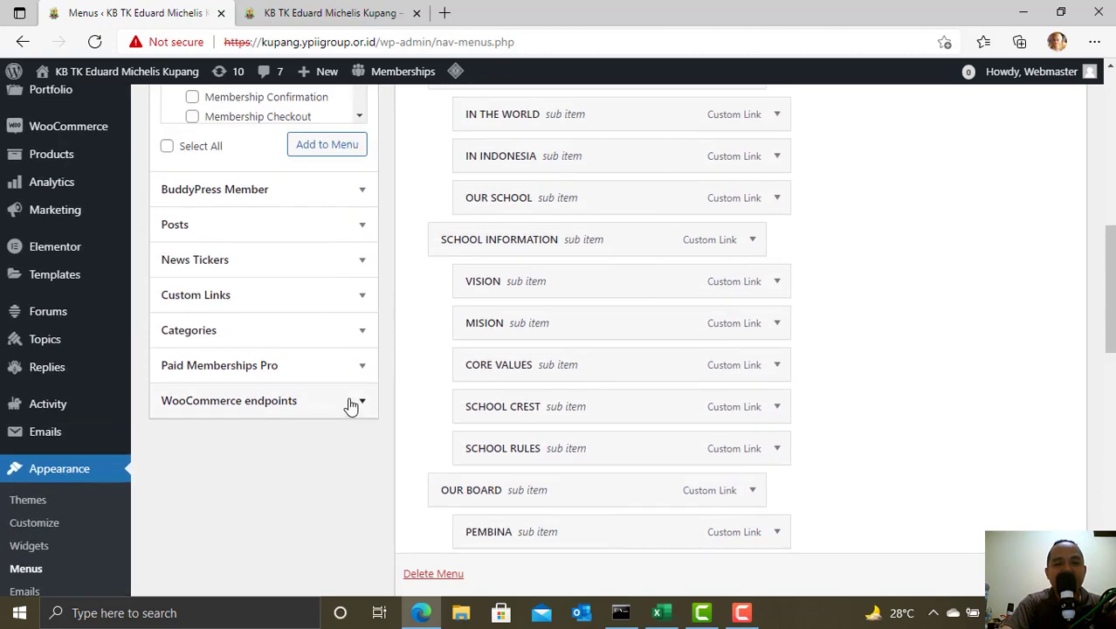
click(363, 299)
scroll(357, 315, up, 1)
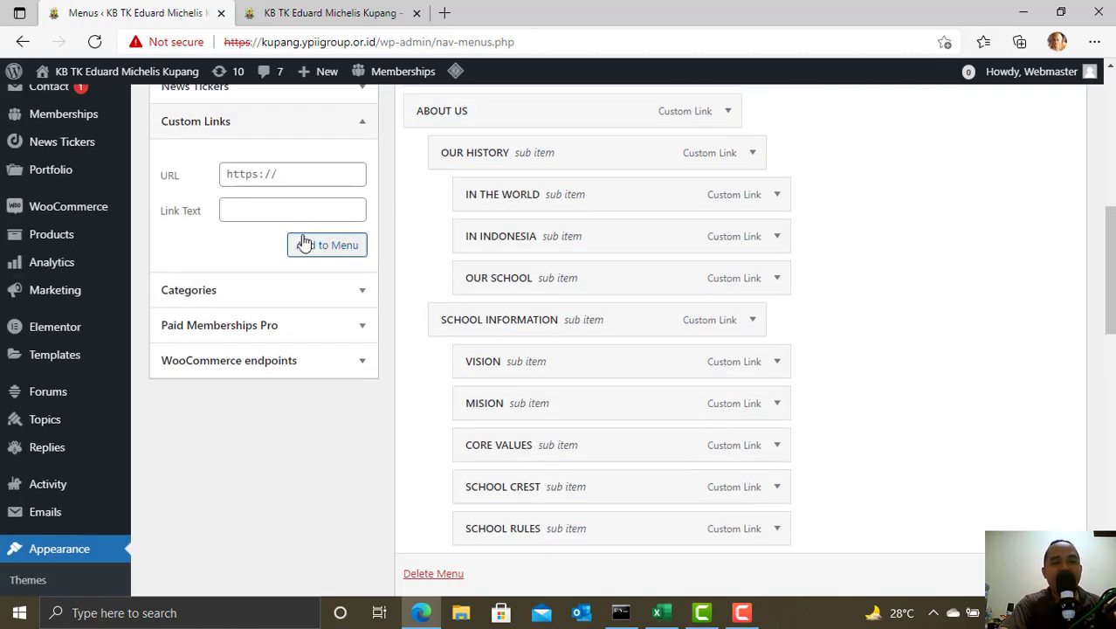
scroll(279, 225, up, 1)
click(269, 255)
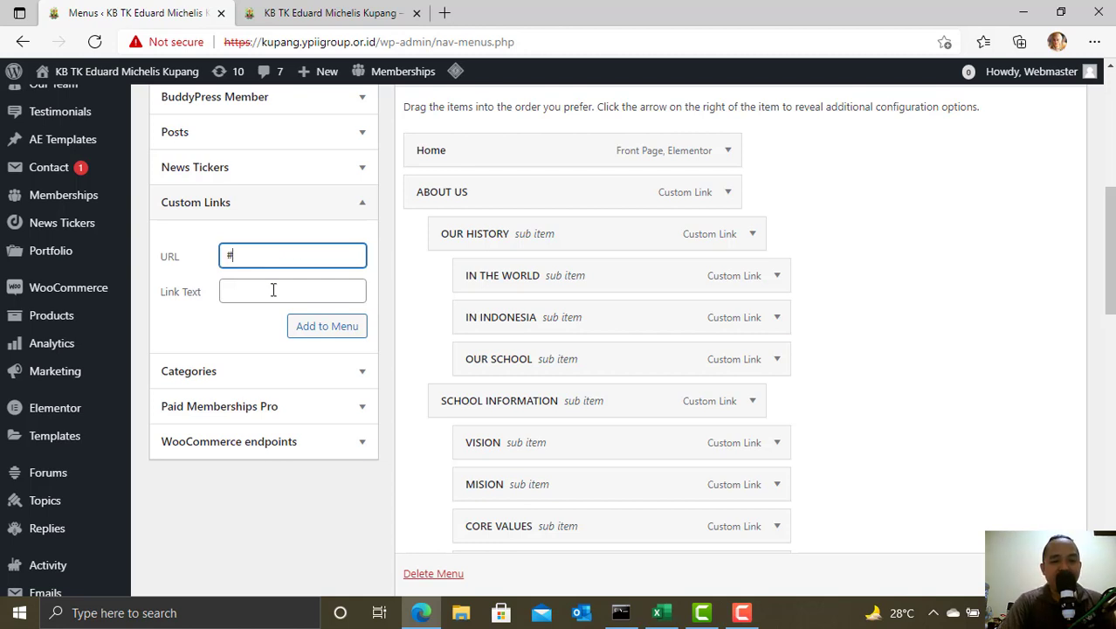
click(274, 290)
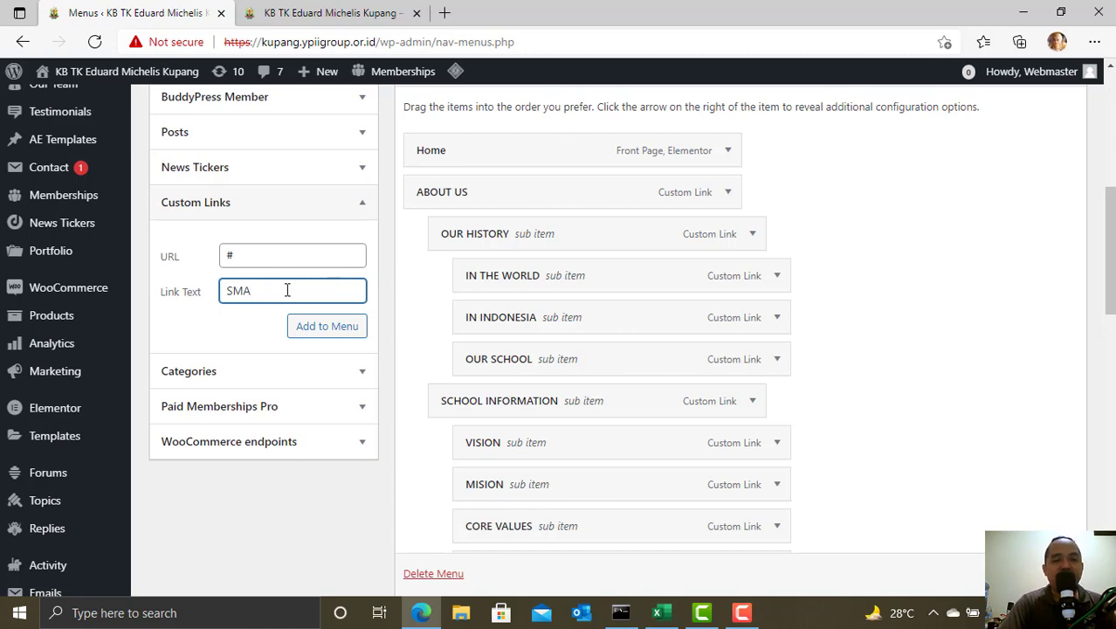
scroll(280, 292, down, 1)
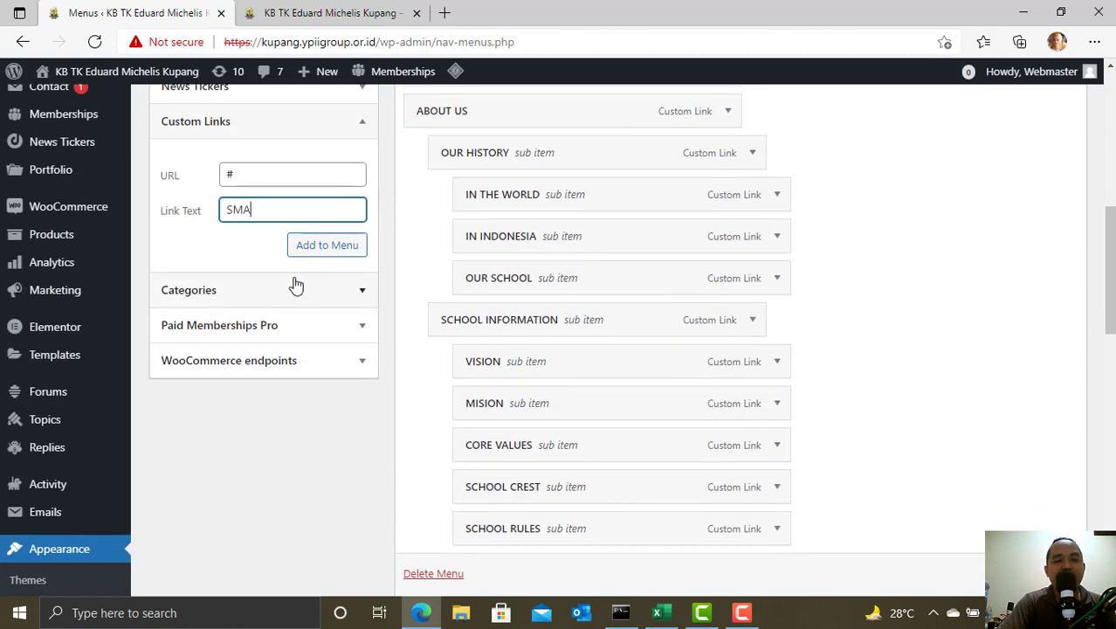
click(332, 250)
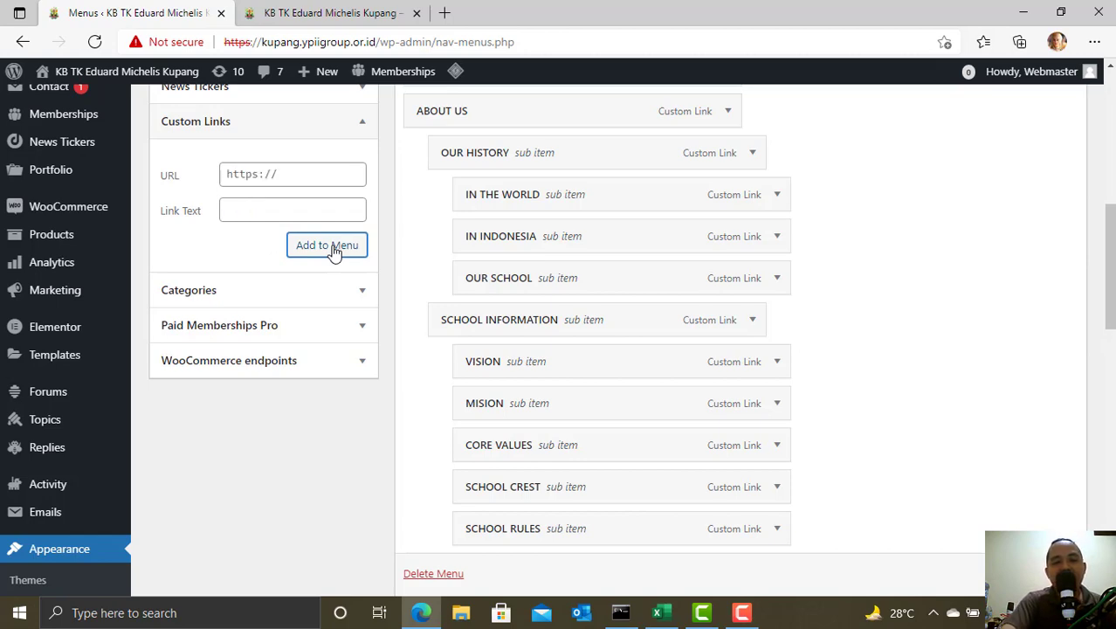
scroll(391, 261, down, 15)
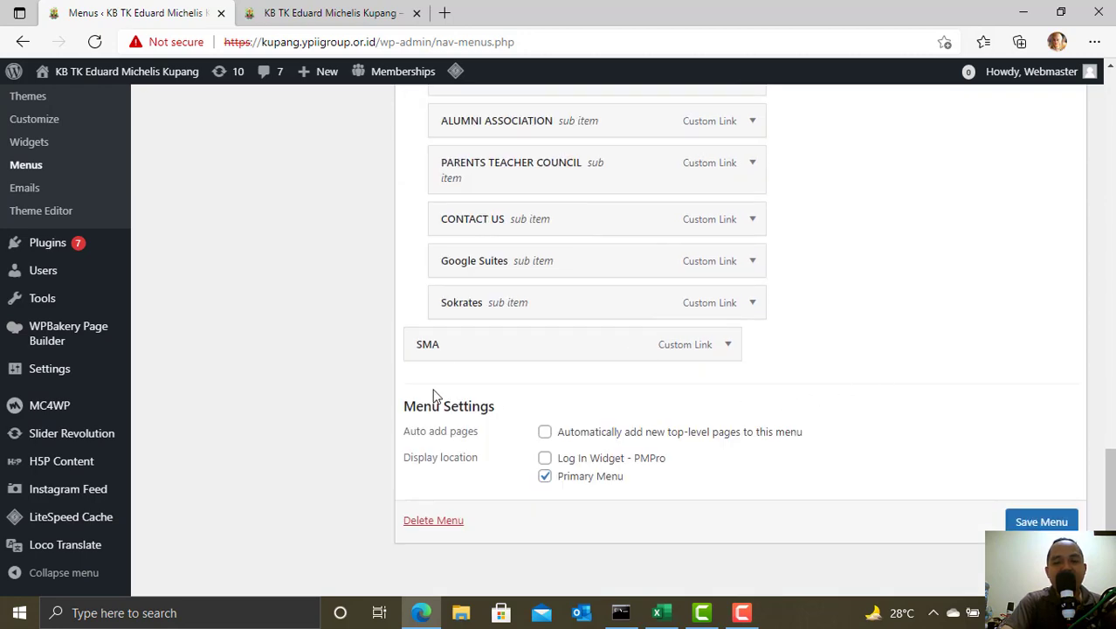
- Move SMA up beneath SD and indent it under OUR PEOPLE
scroll(462, 354, up, 2)
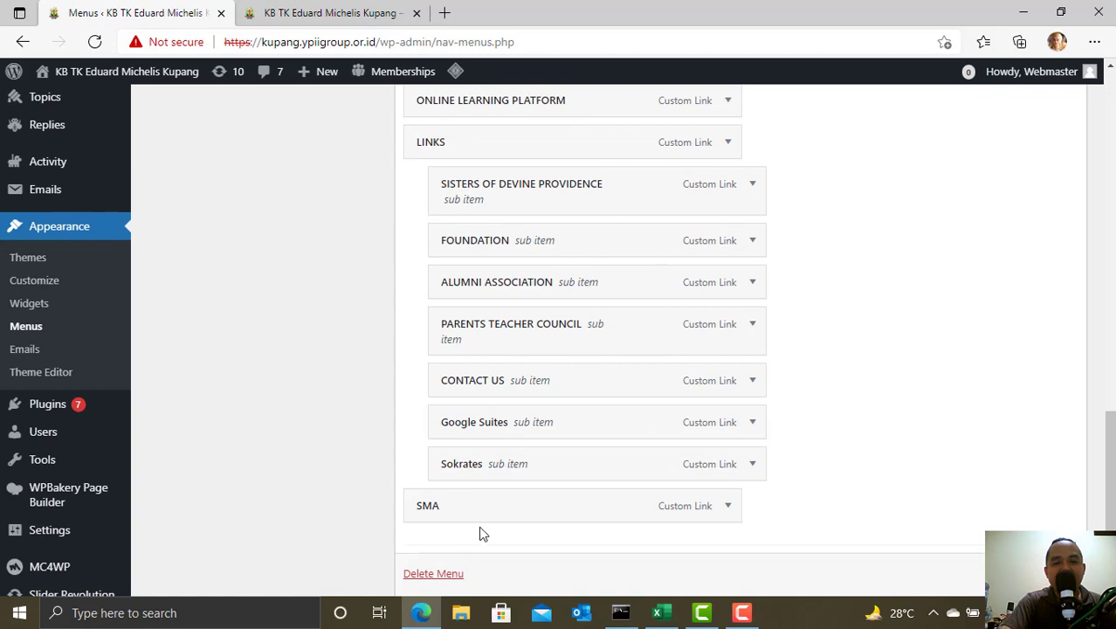
drag(461, 508, 420, 339)
scroll(570, 279, up, 2)
scroll(564, 299, up, 1)
scroll(583, 311, up, 1)
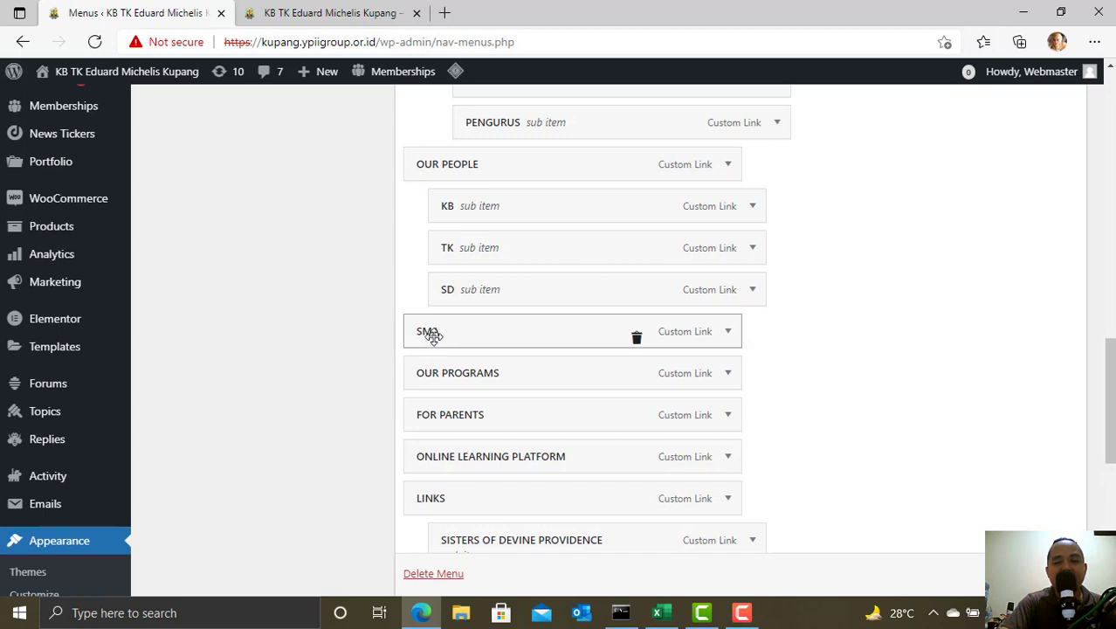
mouse_move(427, 330)
mouse_down()
mouse_move(456, 326)
mouse_move(445, 330)
mouse_up()
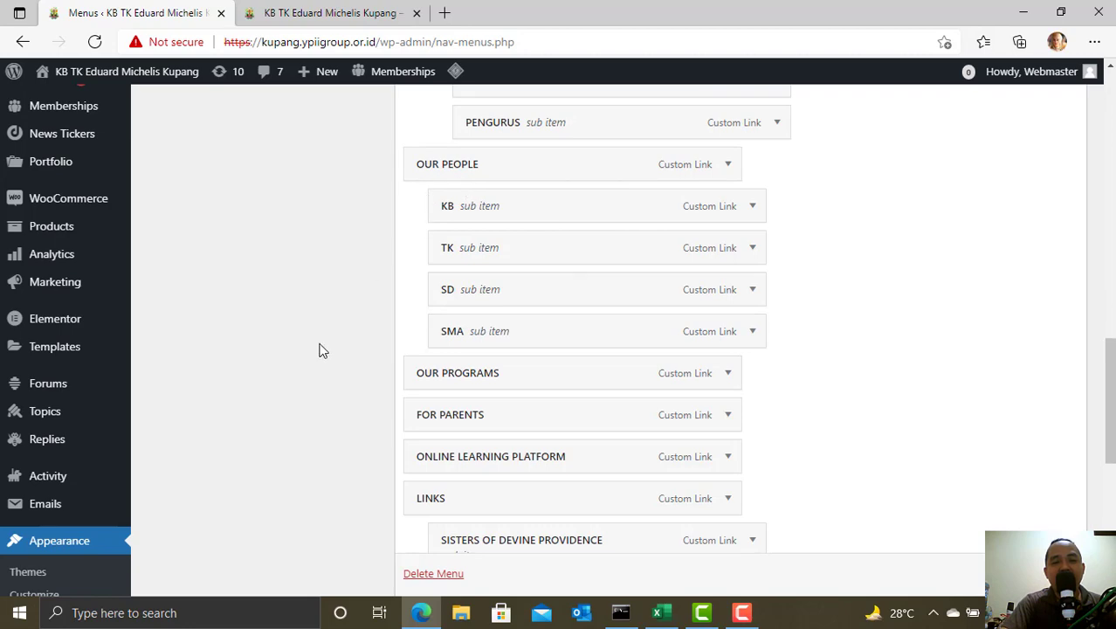
scroll(306, 340, up, 7)
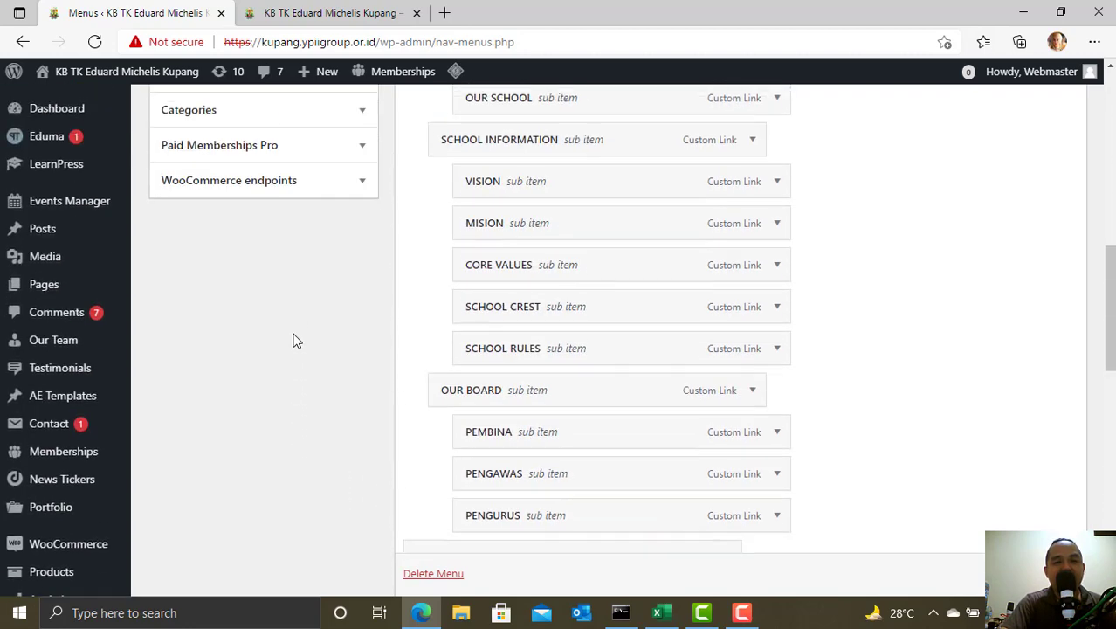
scroll(294, 341, up, 1)
- Add a custom link with URL # and link text SMP to the YPII menu
click(273, 329)
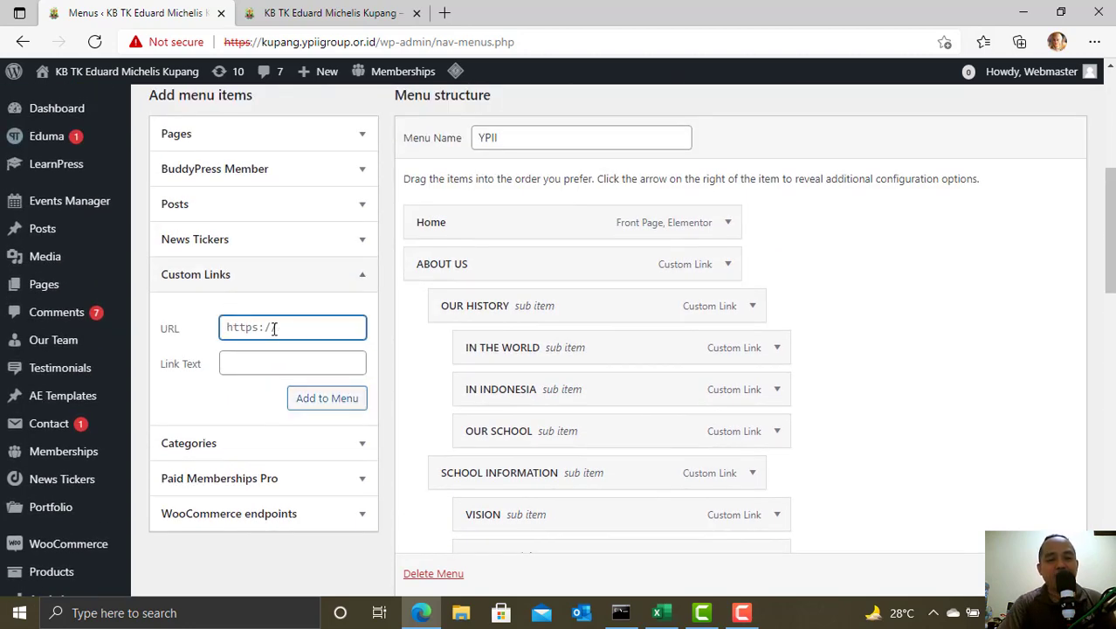
text(#)
key(Tab)
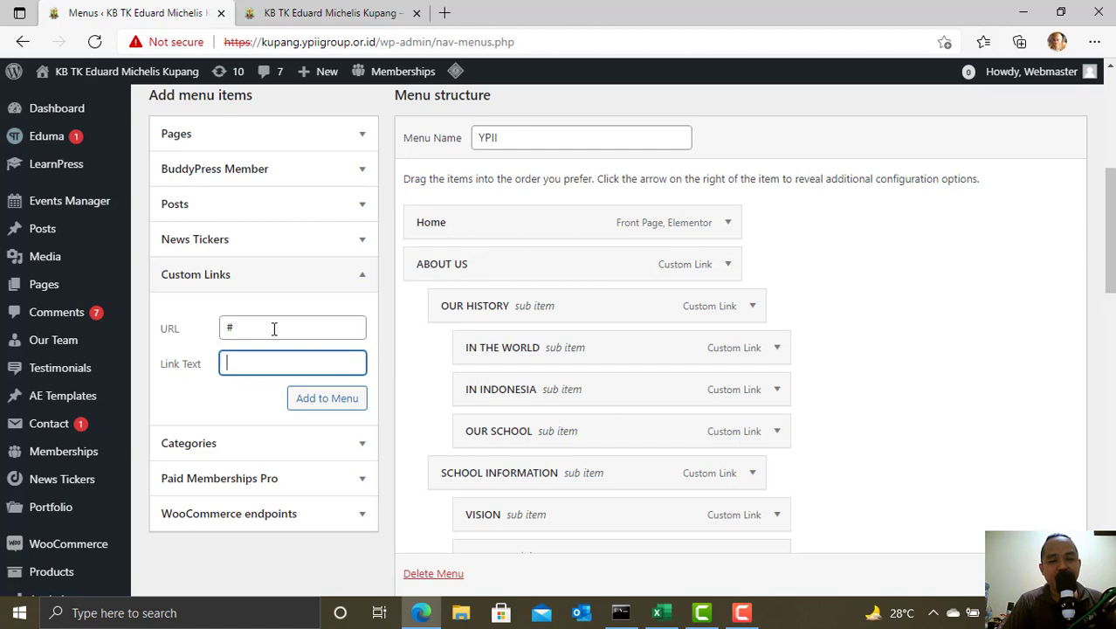
text(SMP)
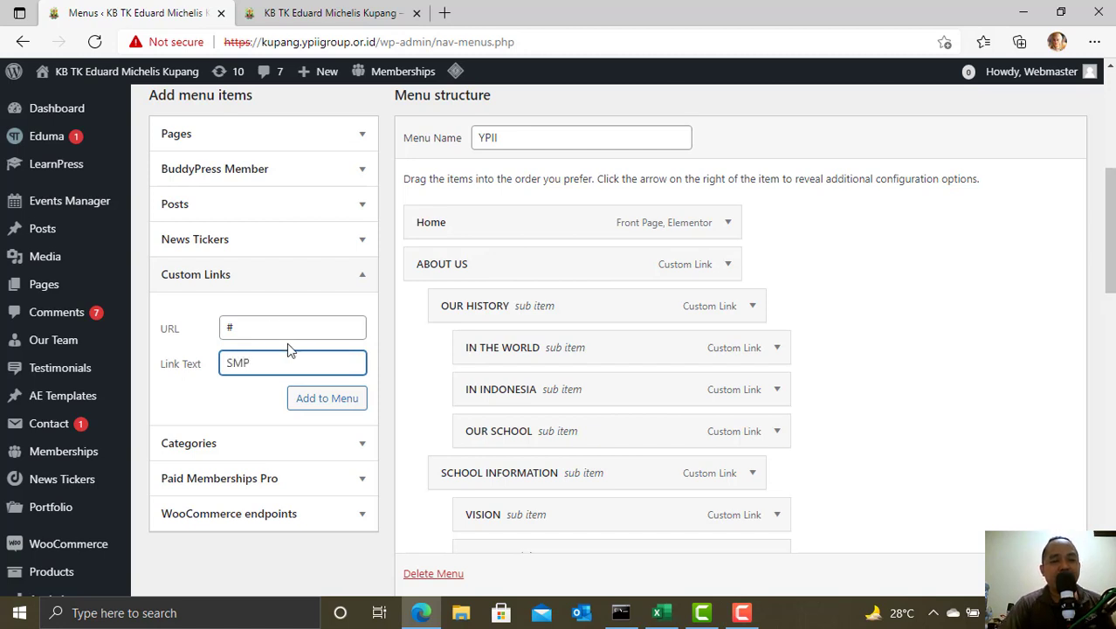
click(320, 407)
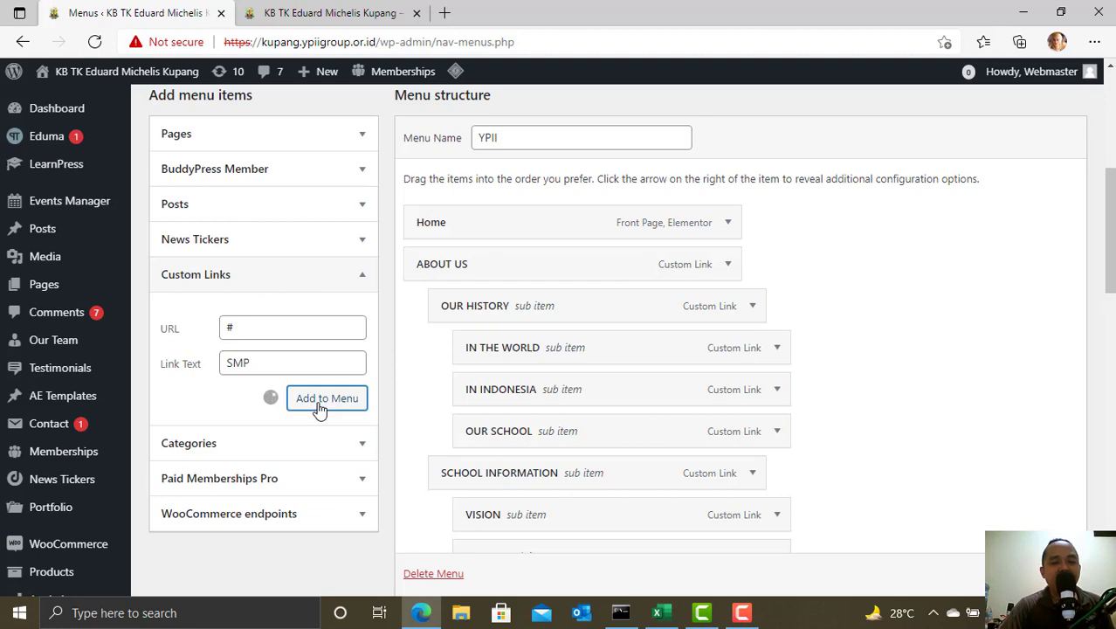
- Nest SMP under OUR PEOPLE, placed between SD and SMA
scroll(934, 302, down, 15)
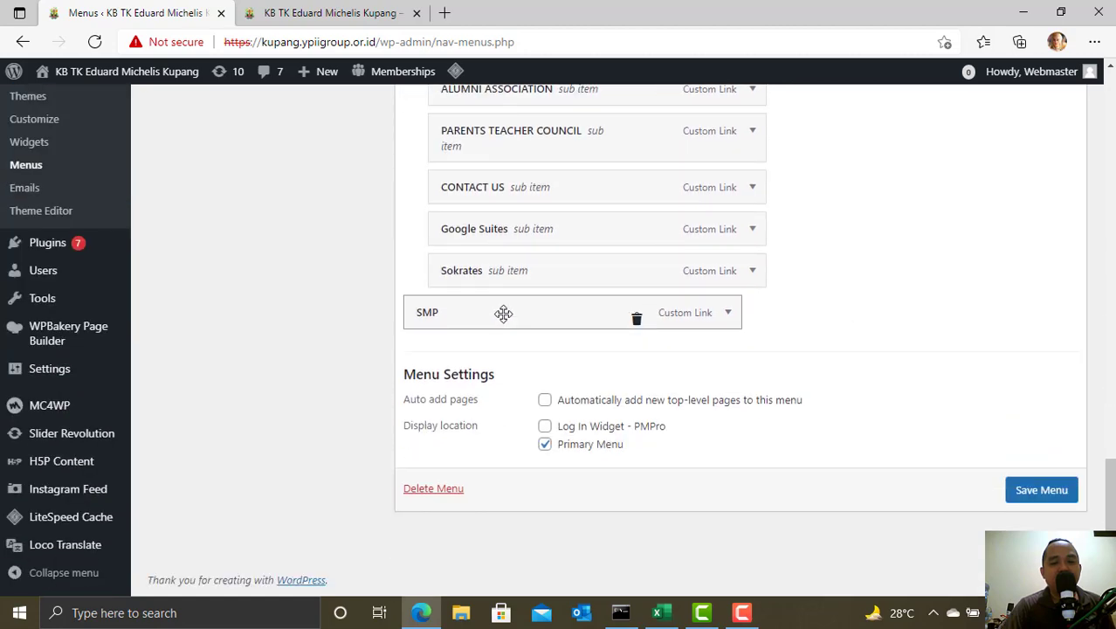
drag(503, 313, 494, 338)
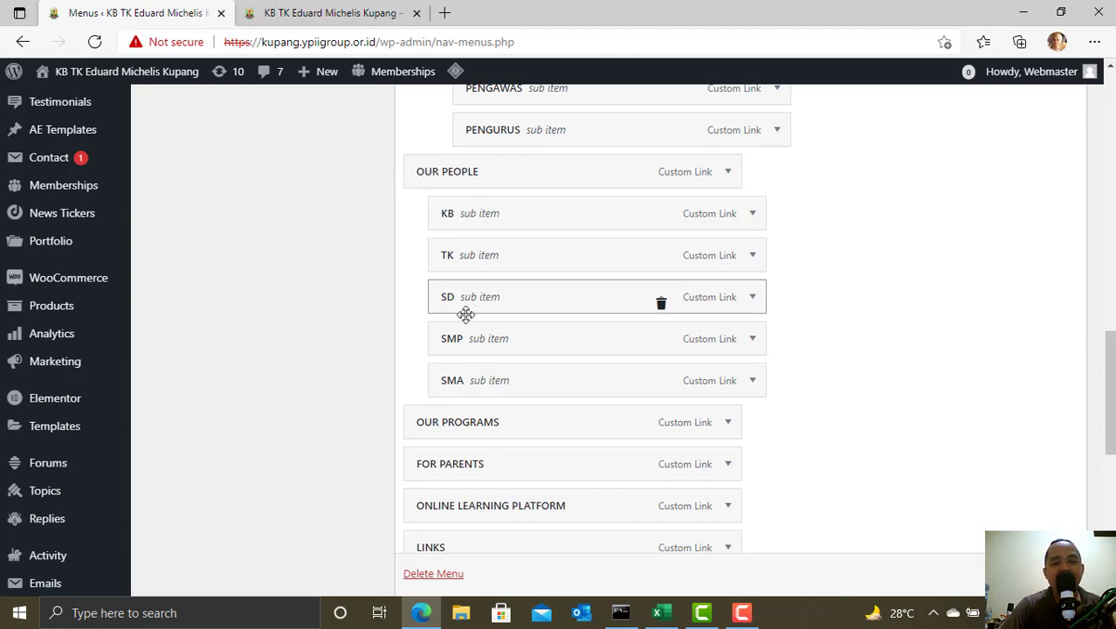
scroll(846, 371, down, 8)
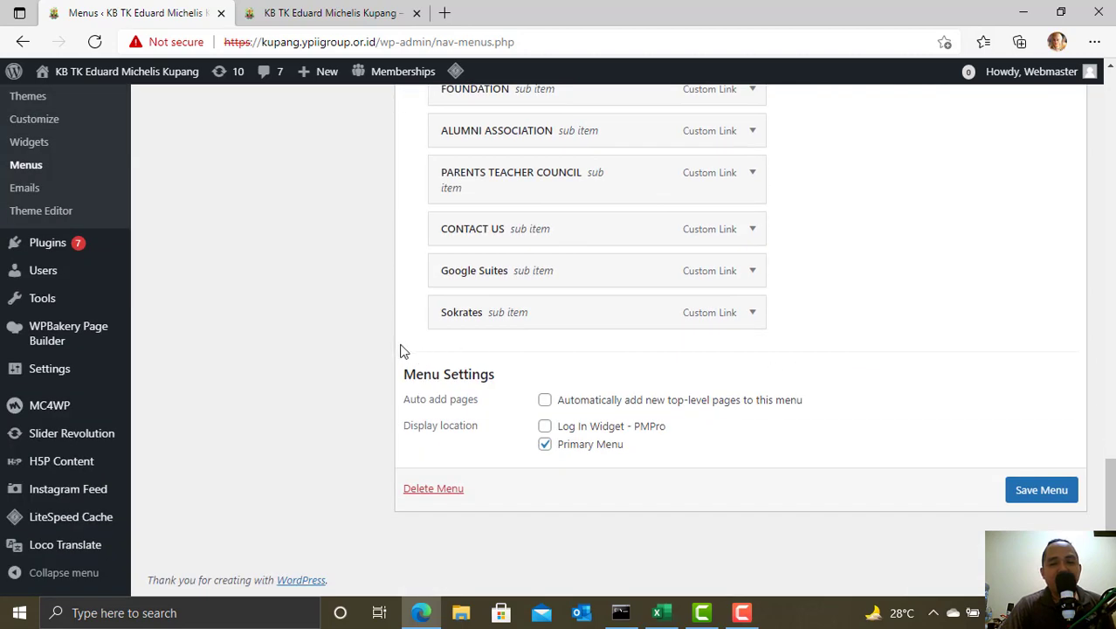
scroll(681, 363, up, 5)
scroll(787, 363, down, 3)
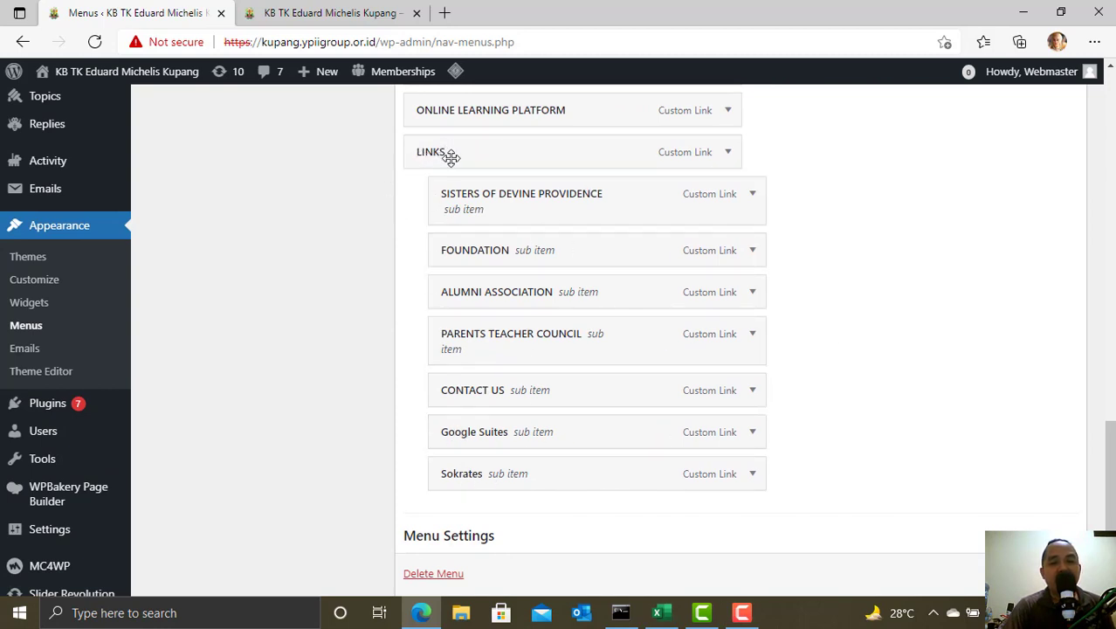
- Check the live site header, then return to the menu editor's custom link form
click(319, 13)
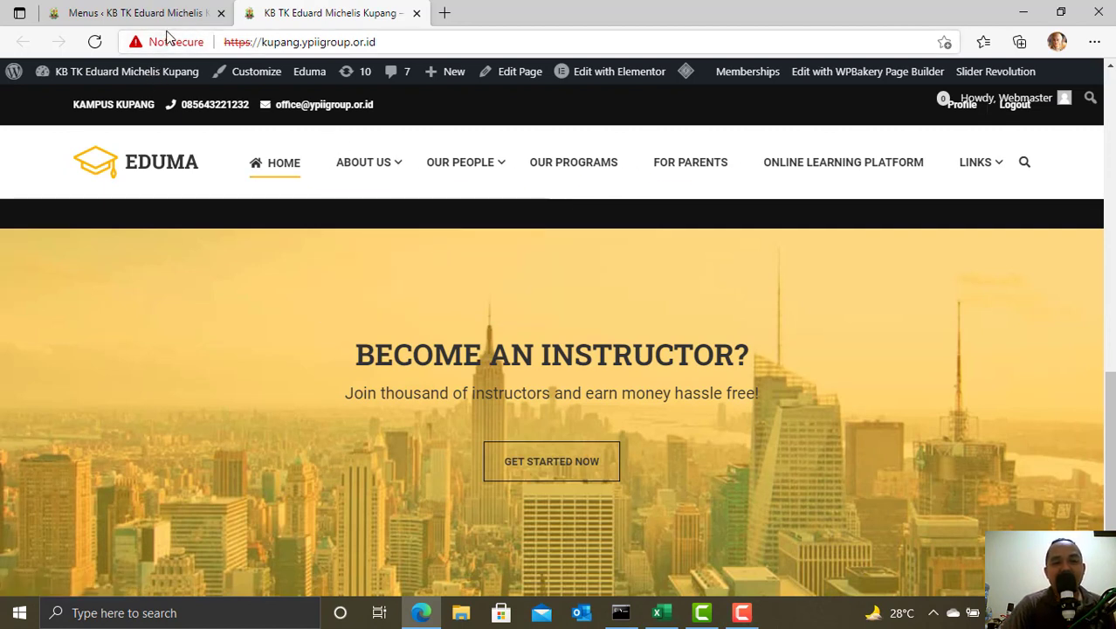
click(140, 12)
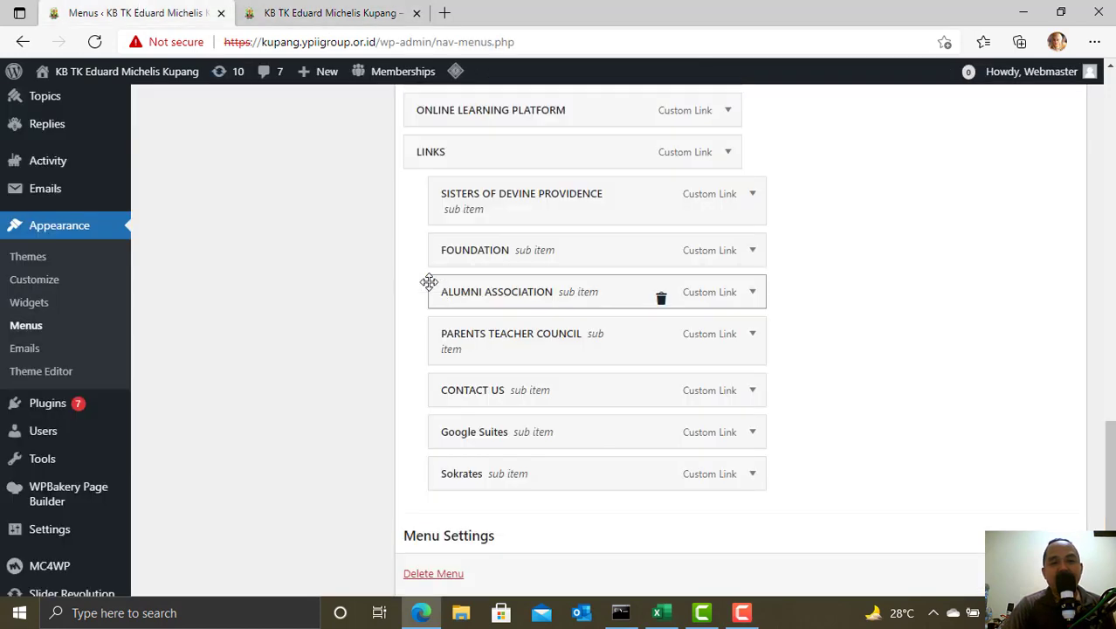
scroll(301, 402, up, 15)
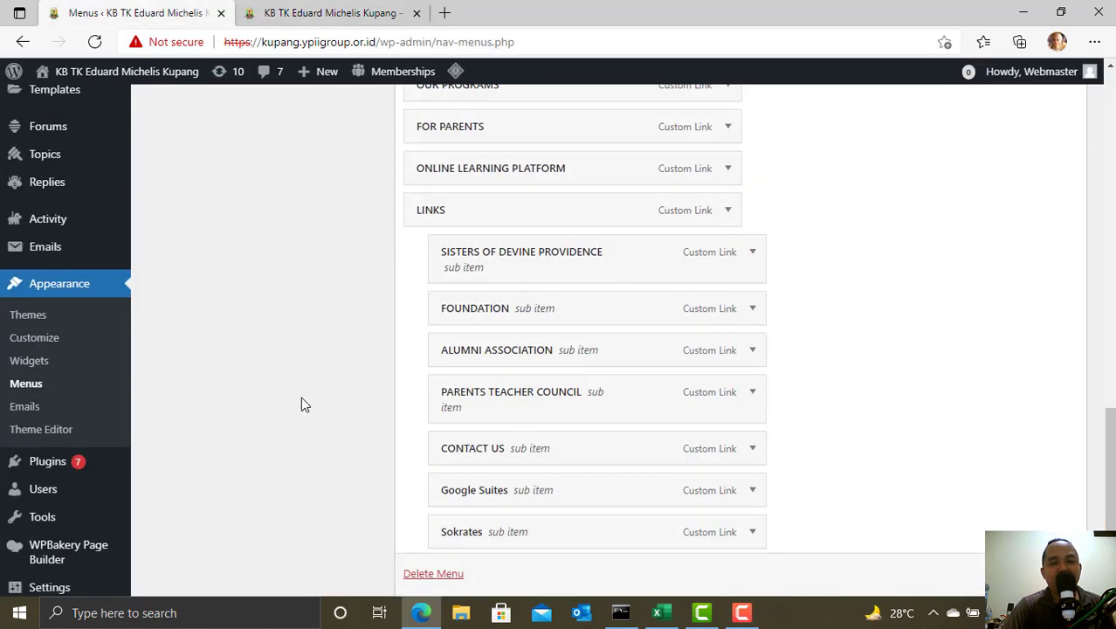
scroll(301, 404, up, 1)
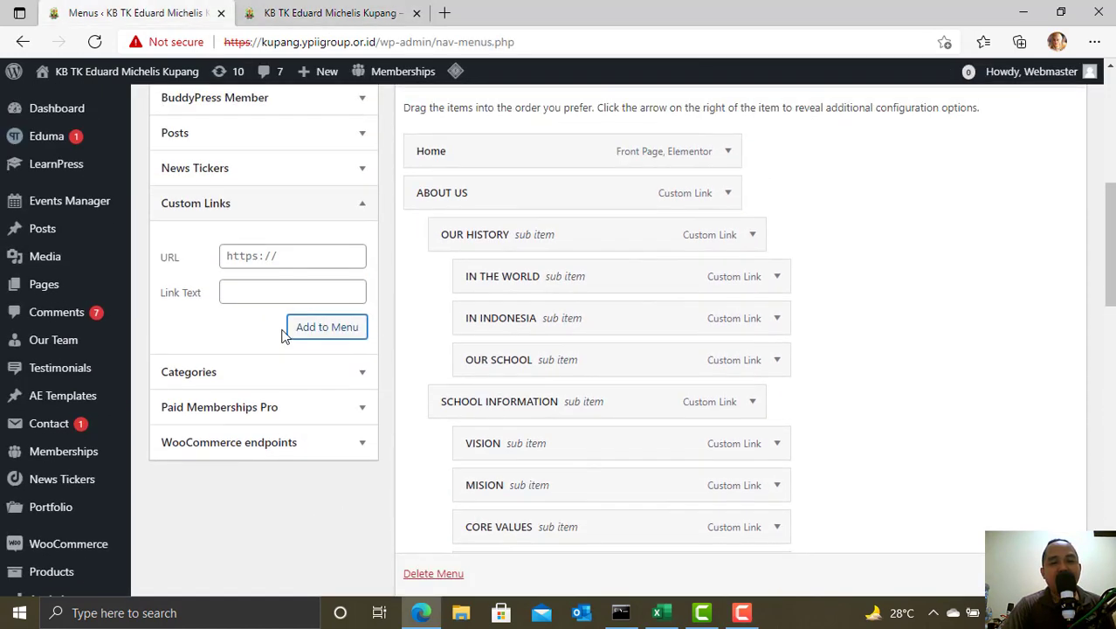
scroll(745, 379, down, 9)
scroll(522, 401, down, 4)
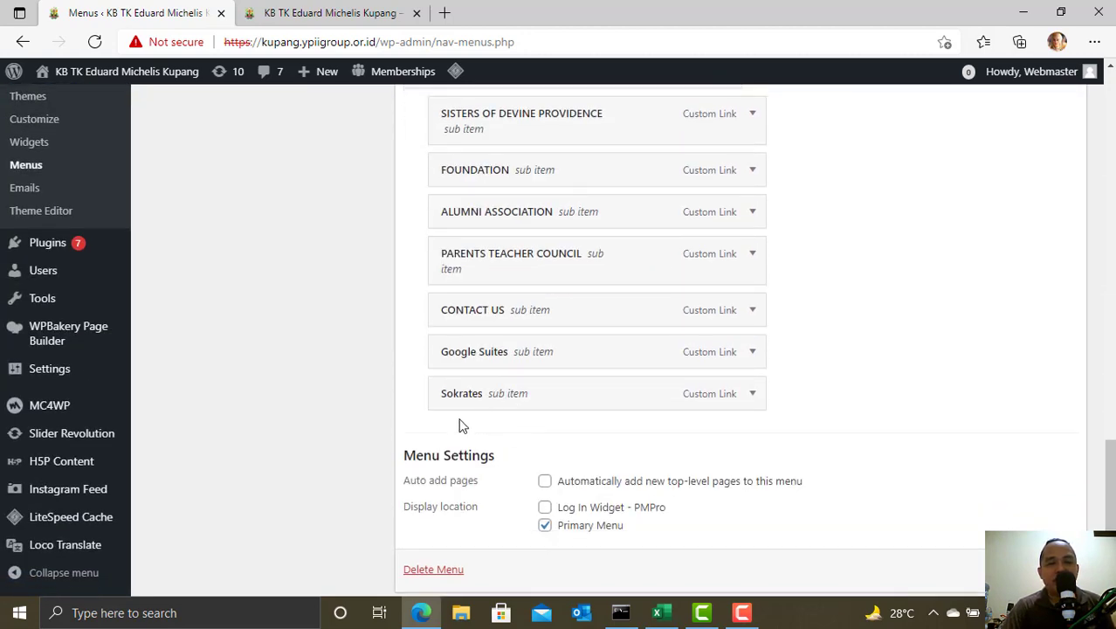
scroll(311, 379, up, 15)
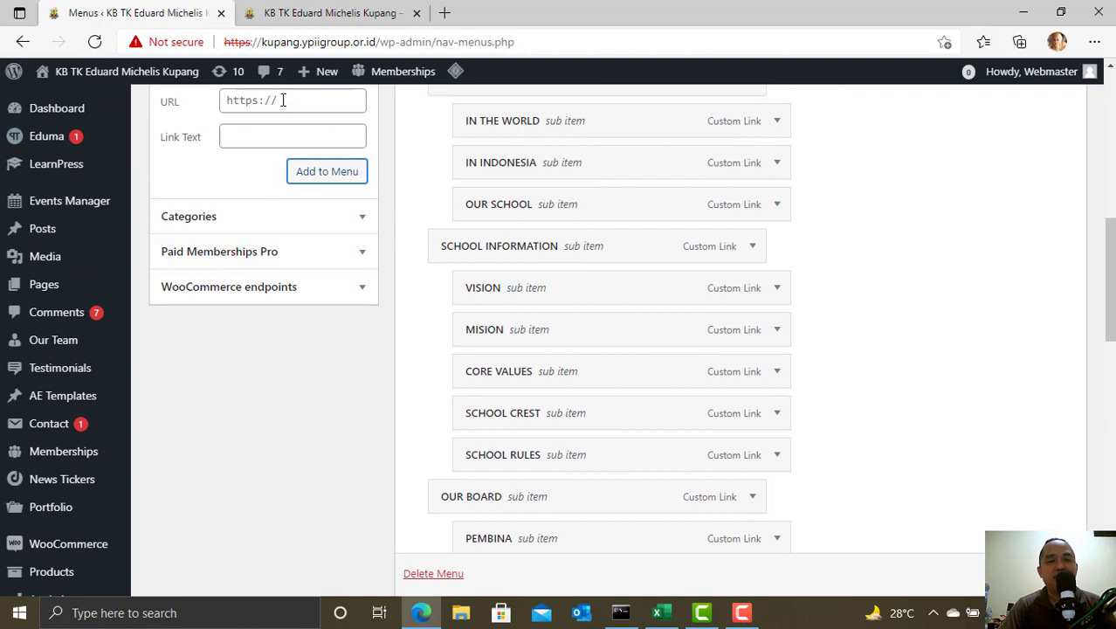
click(282, 101)
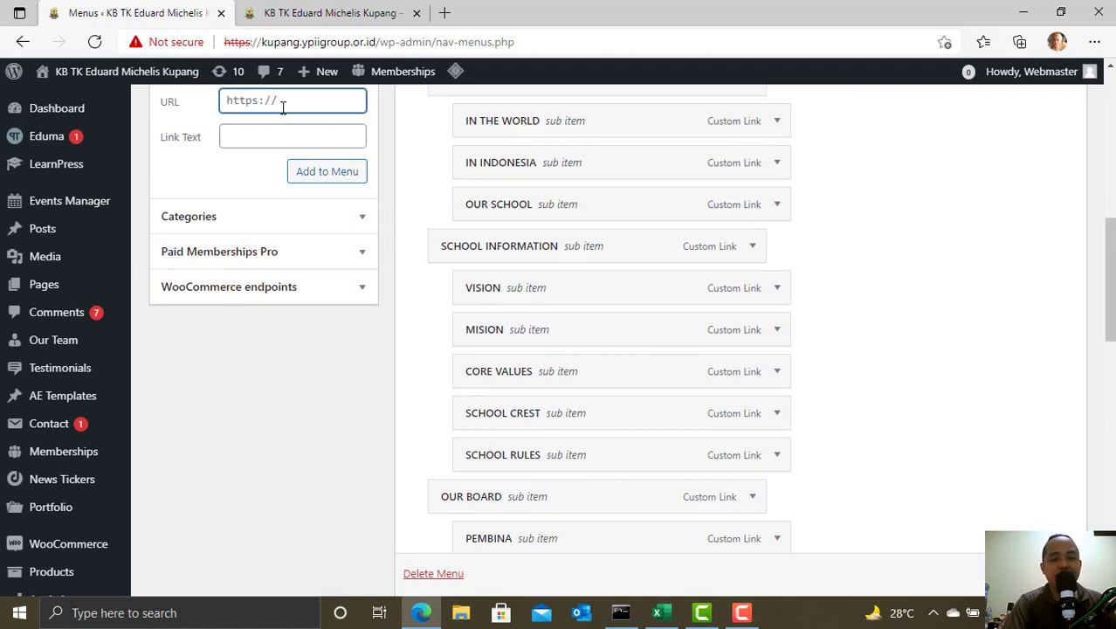
- Add a custom link named PPDB to the YPII menu
scroll(262, 139, up, 2)
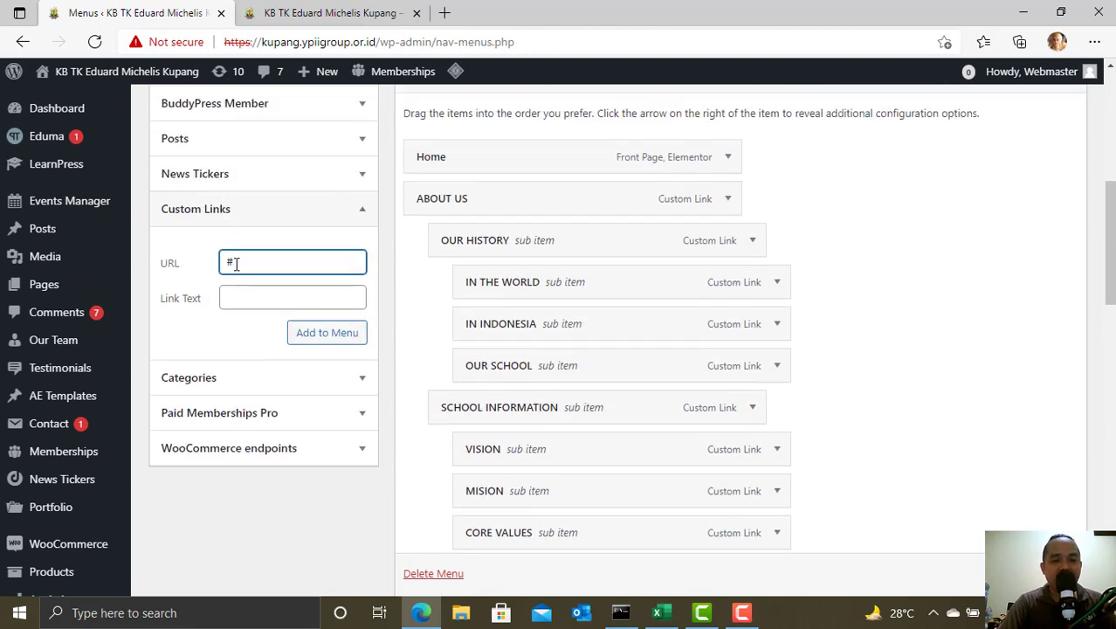
click(243, 299)
text(PPDB)
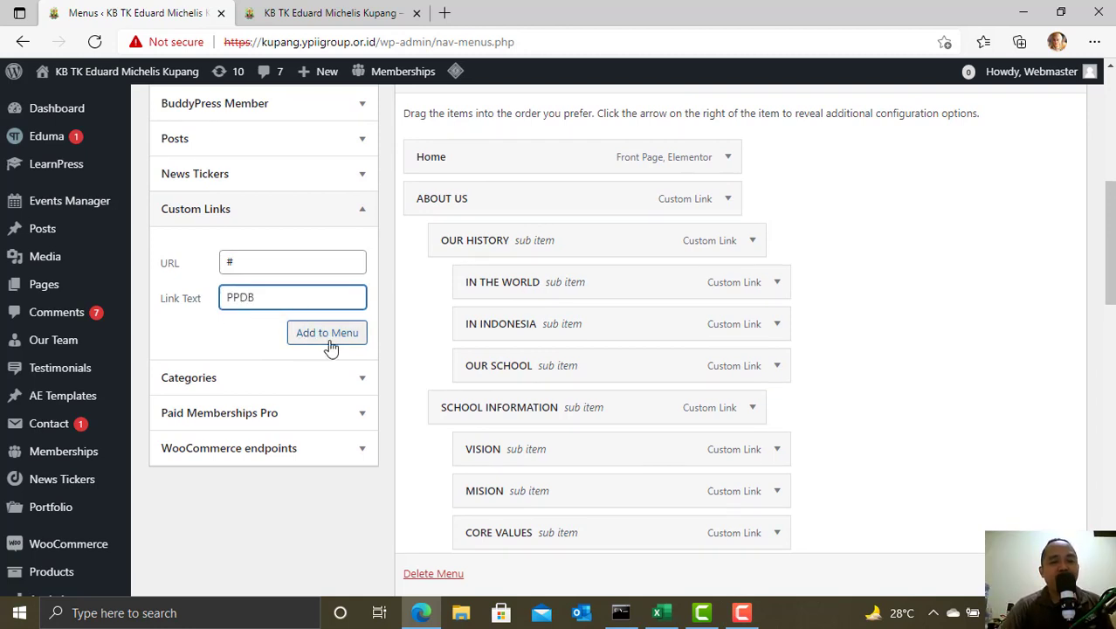
click(332, 344)
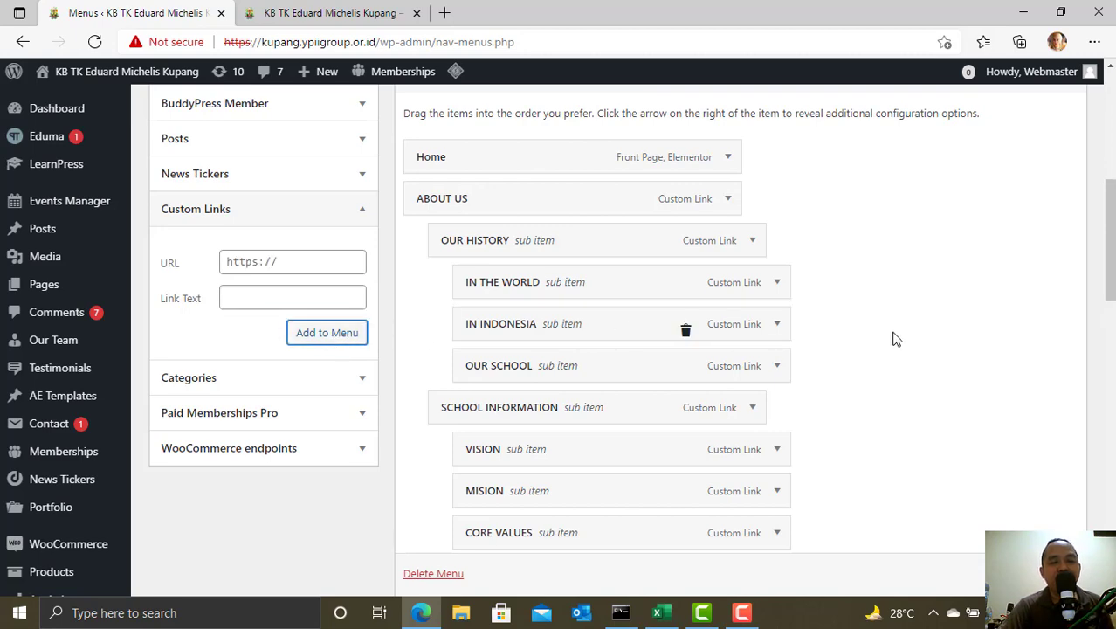
- Try nesting PPDB under Sokrates in LINKS, then return it to top level at the menu's end
scroll(892, 339, down, 10)
scroll(906, 347, down, 5)
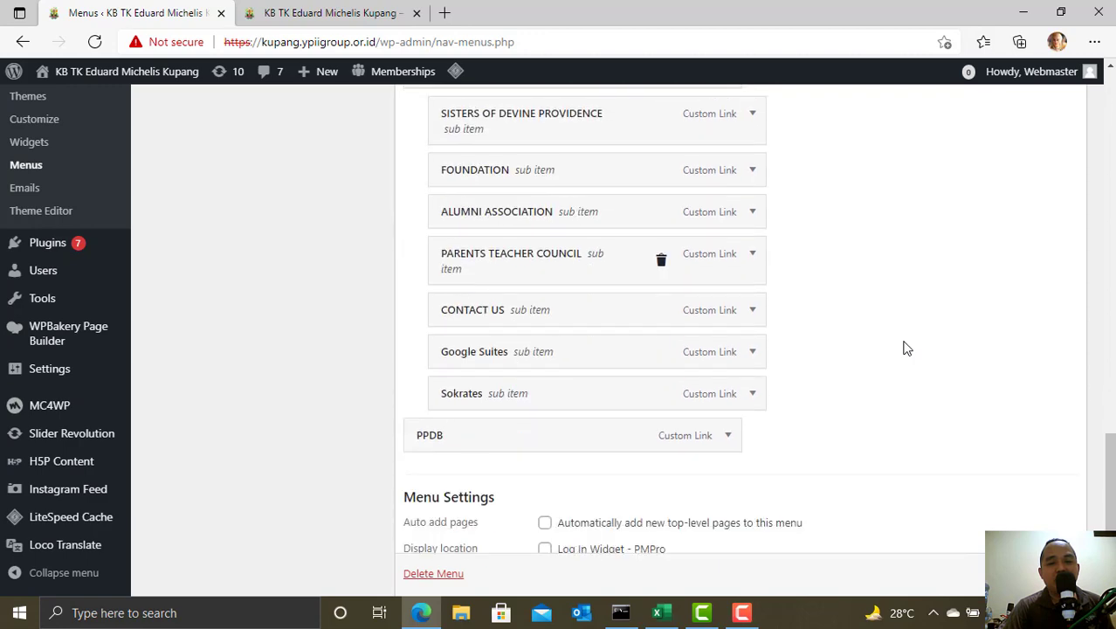
scroll(445, 280, up, 3)
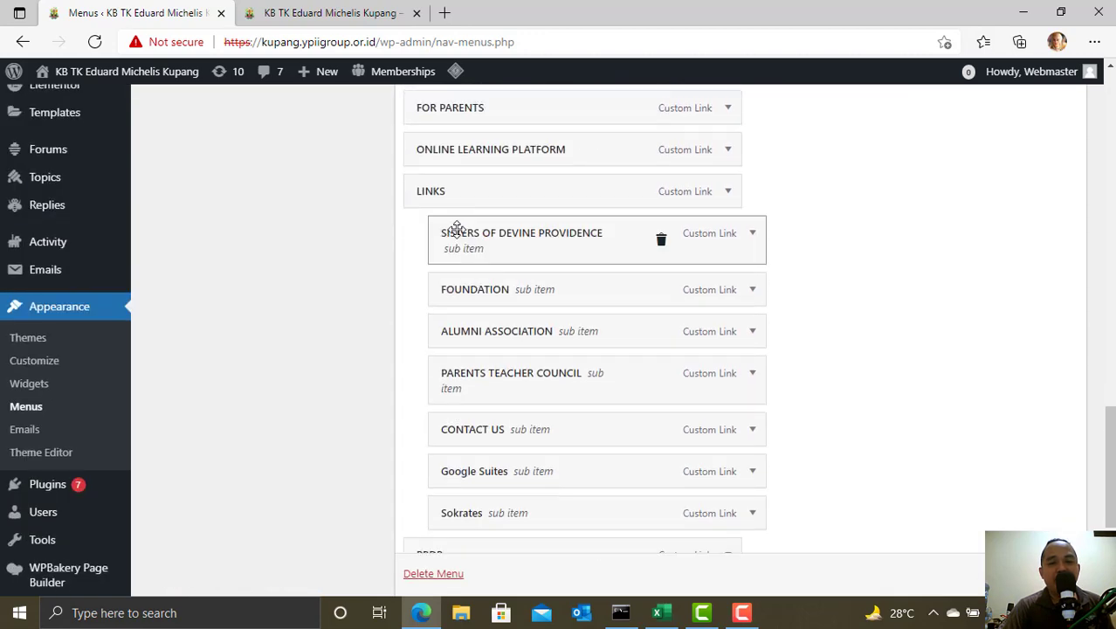
scroll(462, 437, down, 2)
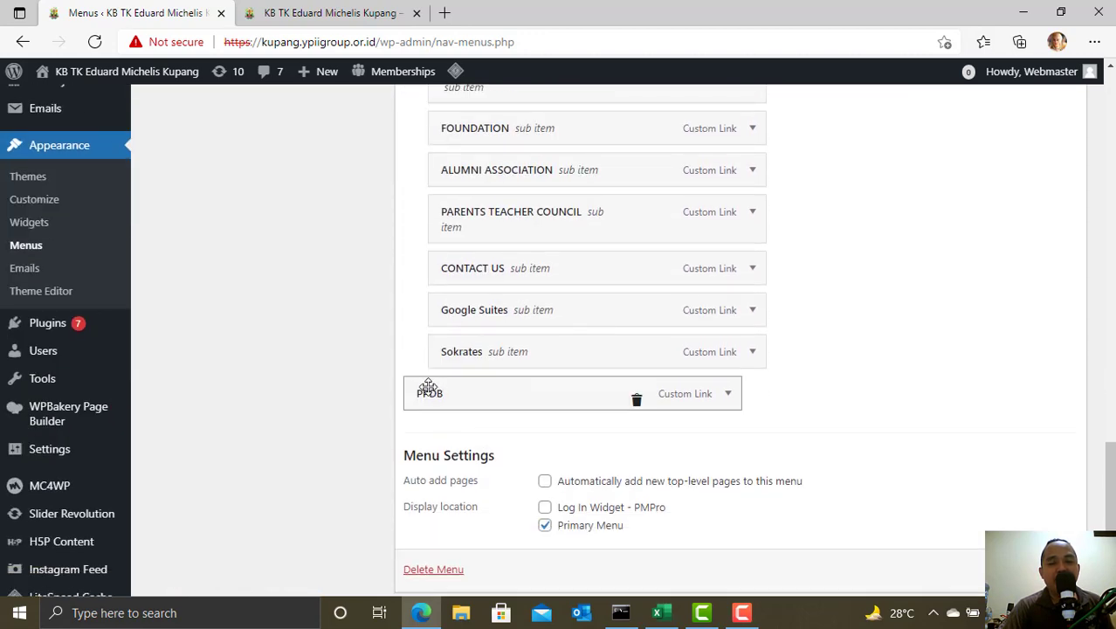
mouse_move(448, 387)
mouse_down()
mouse_move(471, 386)
mouse_move(454, 388)
mouse_up()
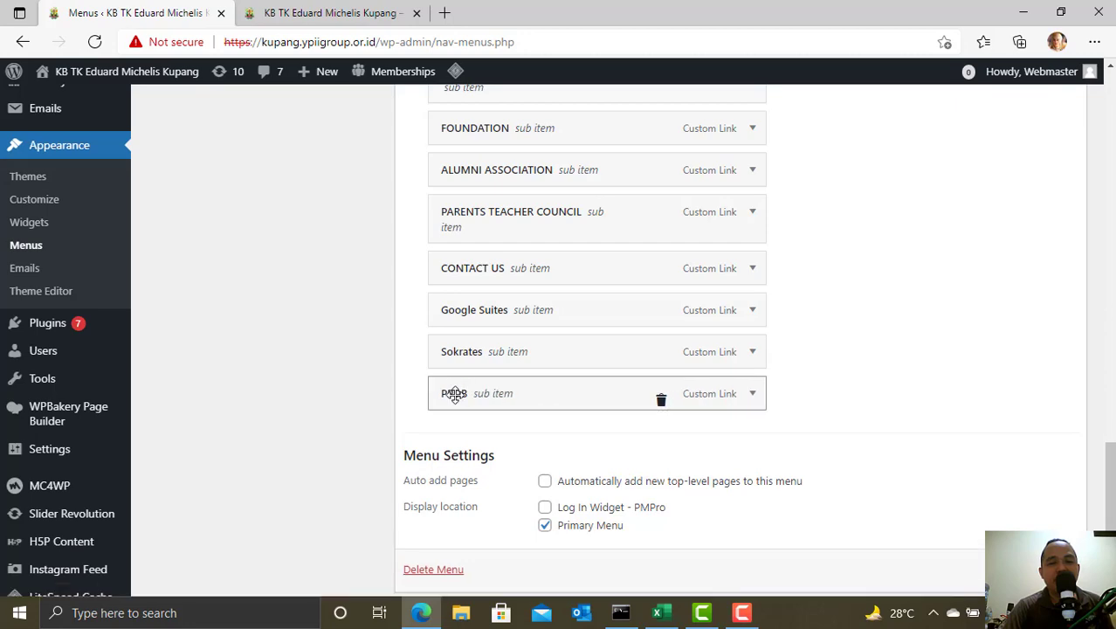
scroll(430, 252, up, 2)
scroll(449, 304, down, 3)
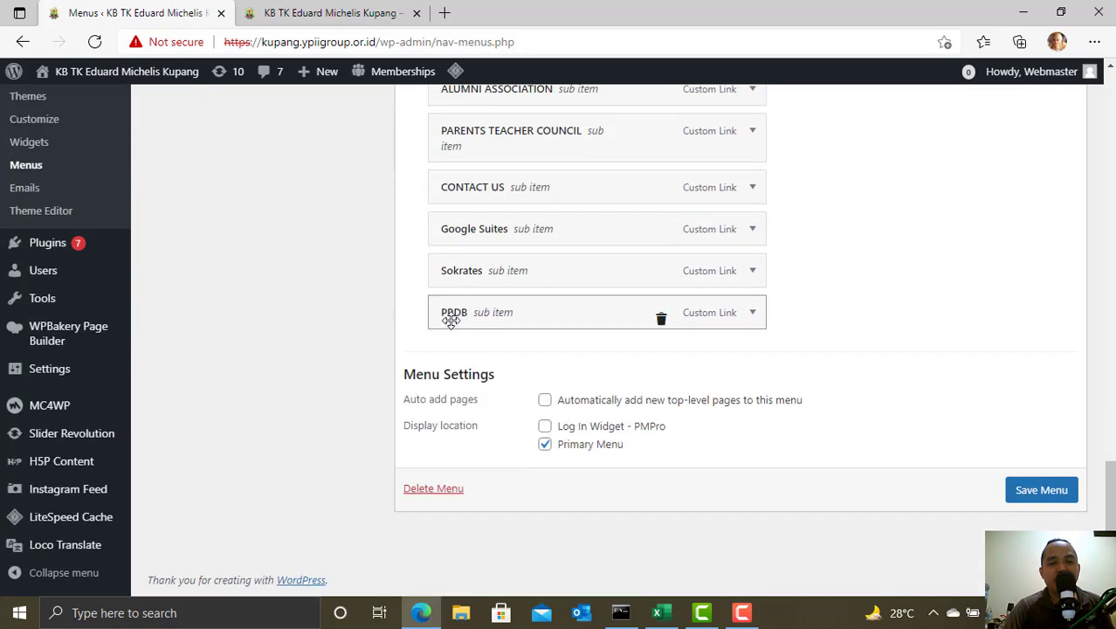
drag(451, 313, 420, 366)
scroll(412, 288, up, 3)
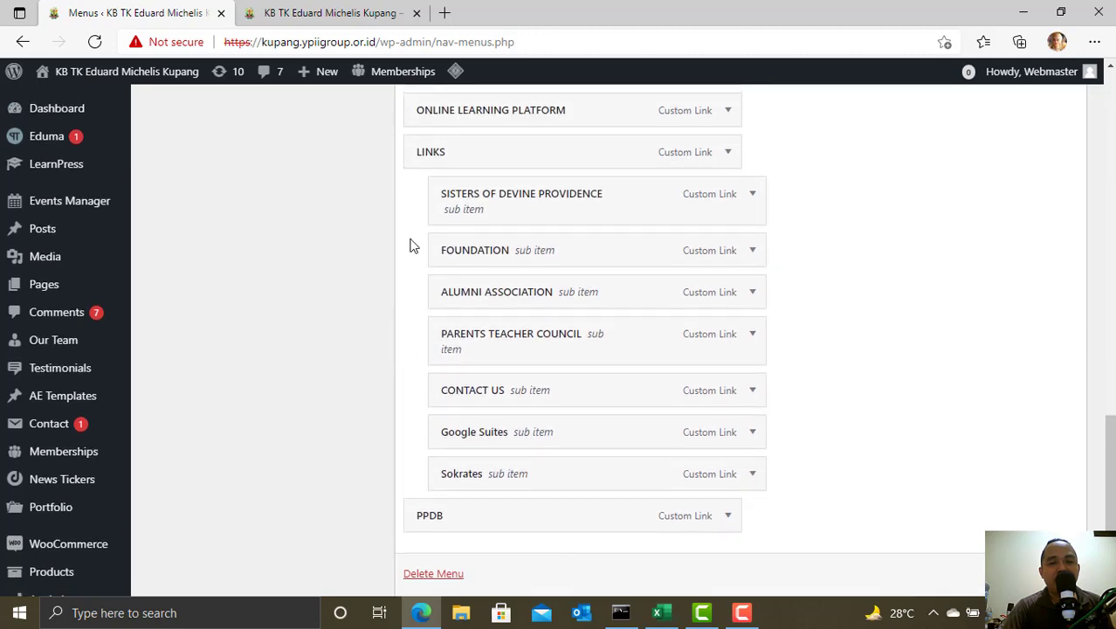
- Glance at the live site, then nest PPDB under LINKS after Sokrates
click(374, 18)
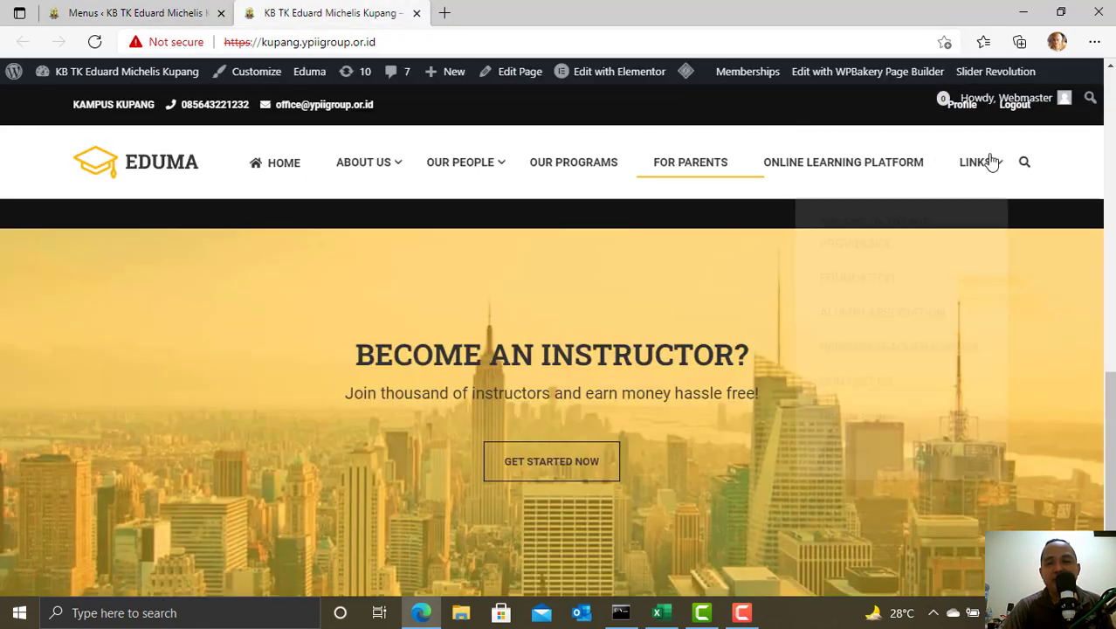
click(124, 10)
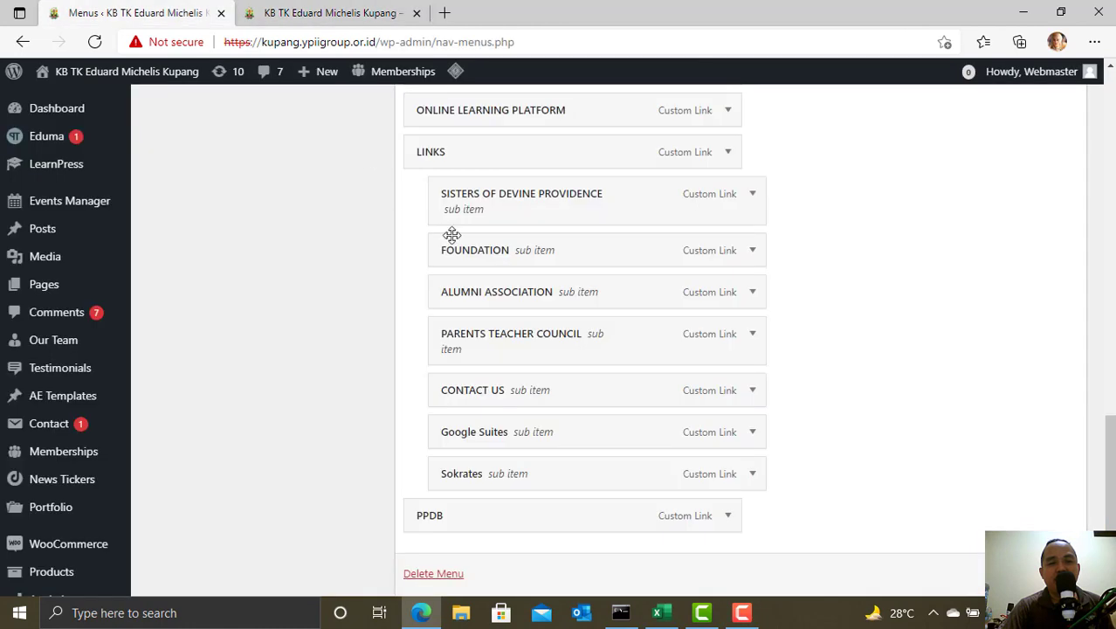
scroll(429, 360, down, 3)
drag(430, 358, 455, 354)
- Check the LINKS dropdown on the live site, then go back to the menu editor
click(356, 9)
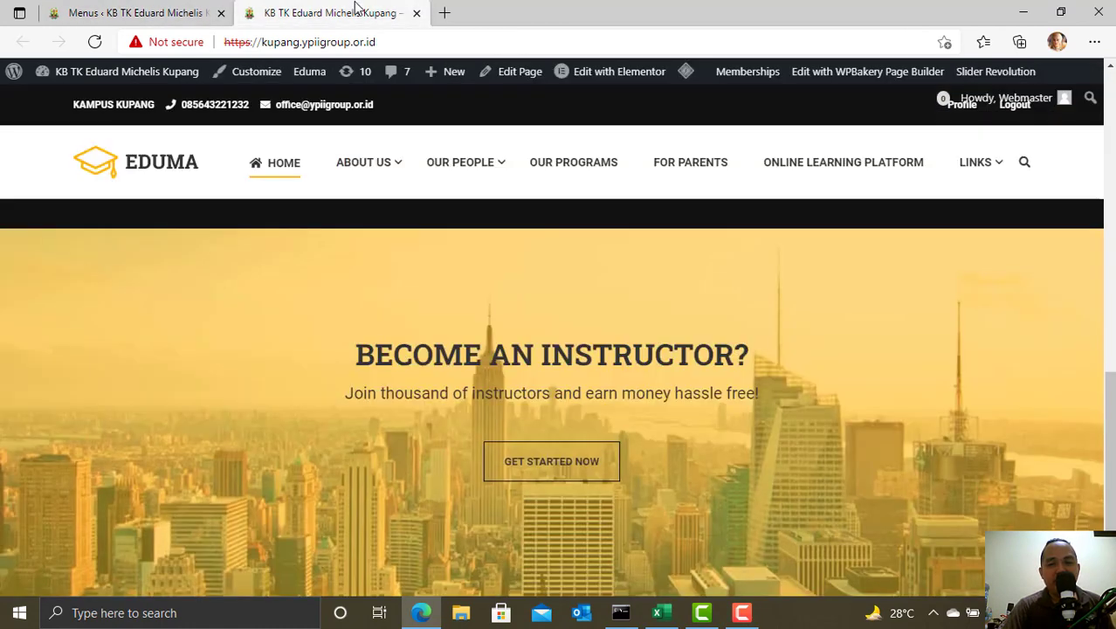
click(996, 166)
scroll(857, 478, down, 3)
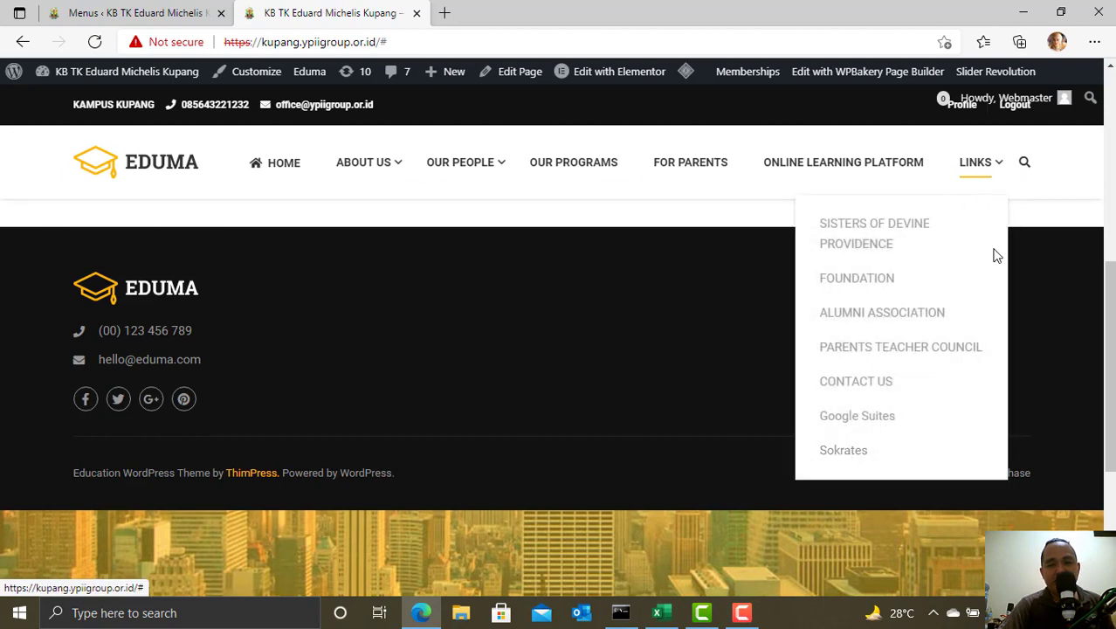
click(127, 10)
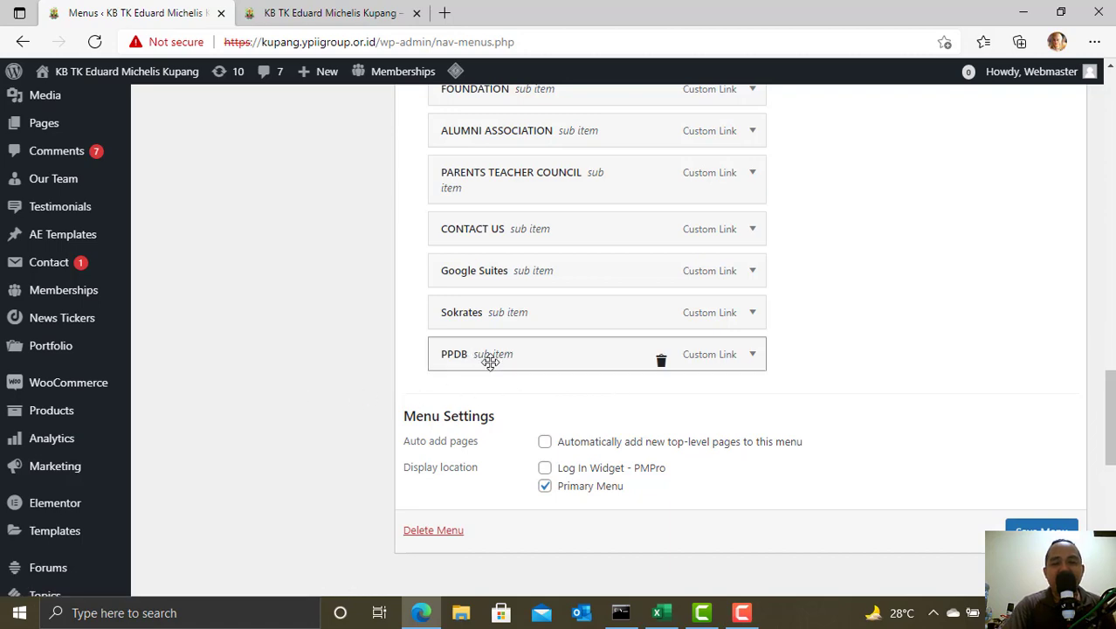
- Add a custom link 'PPDB SD' with URL # to the menu
scroll(330, 377, up, 1)
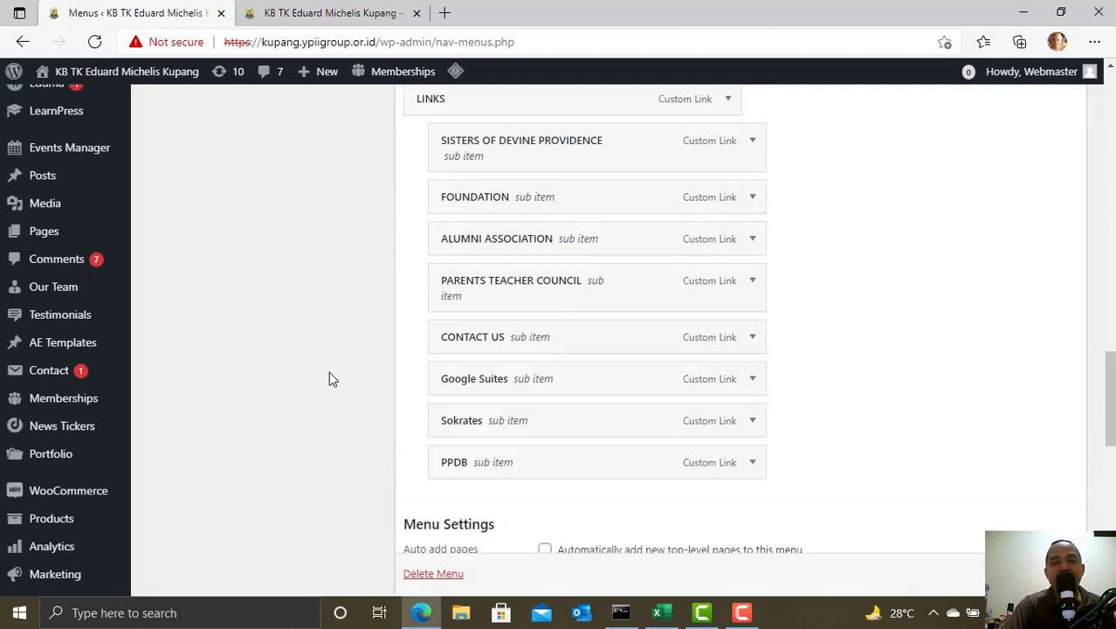
scroll(328, 378, up, 10)
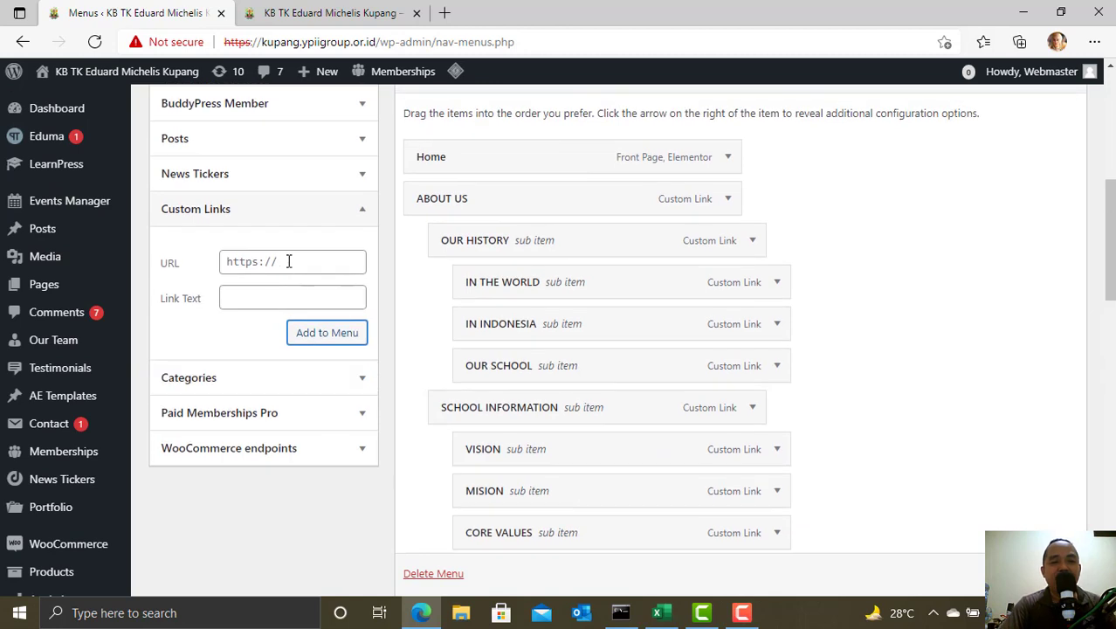
click(288, 261)
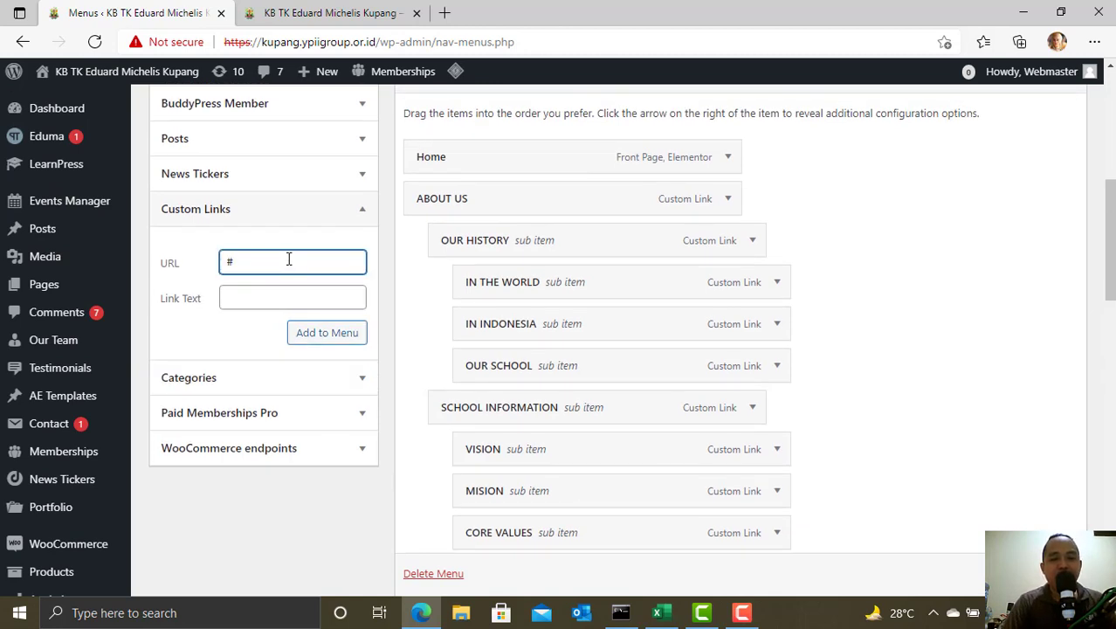
key(Tab)
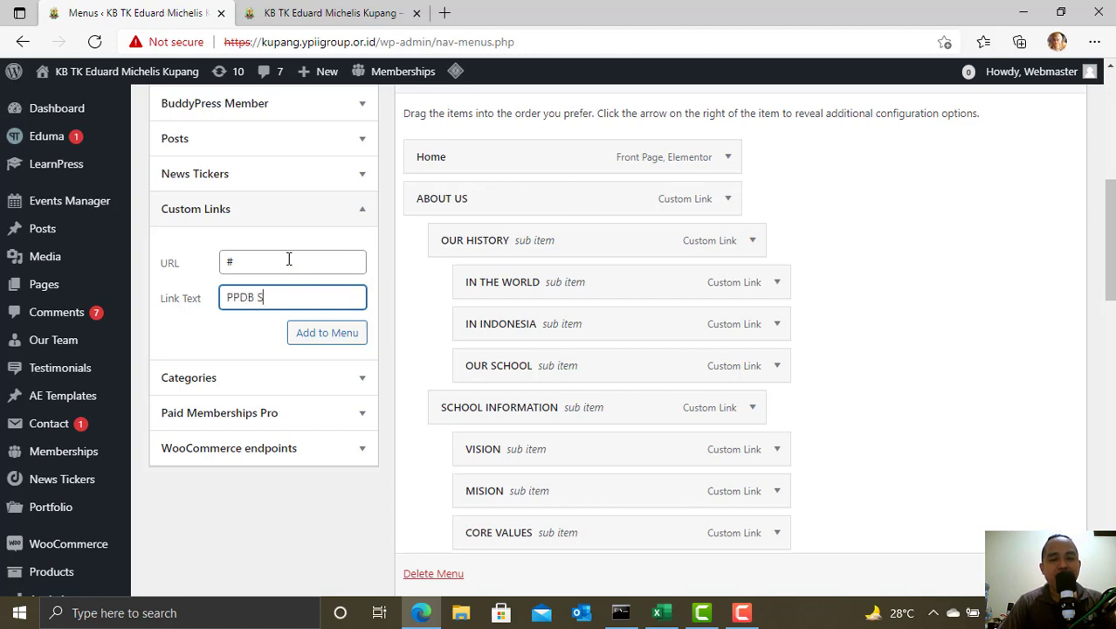
click(322, 335)
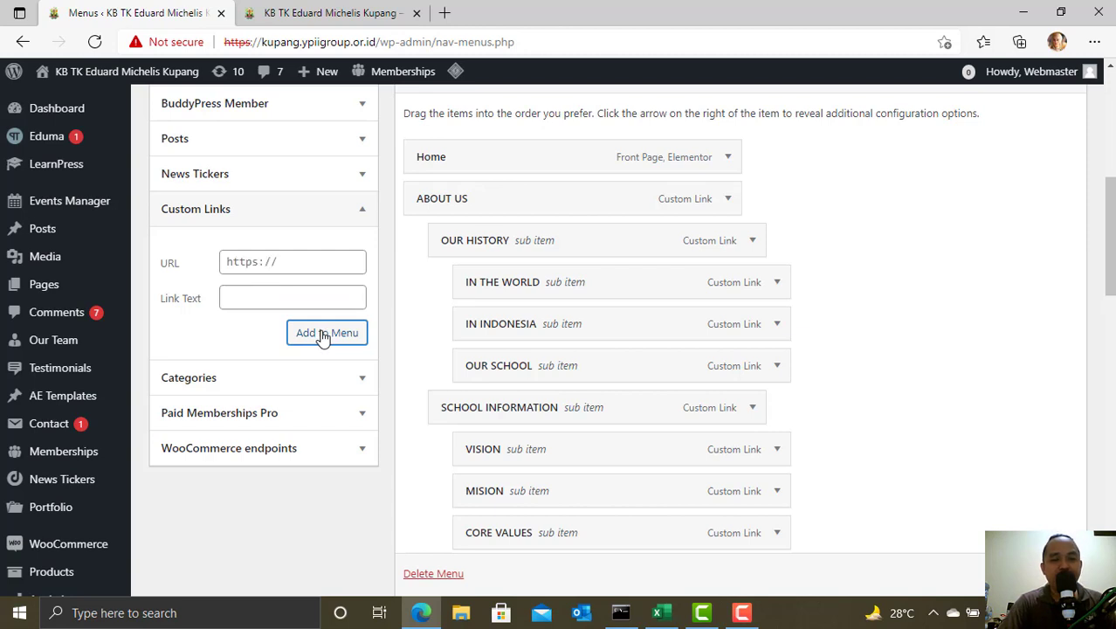
- Add a second custom link 'PPDB SMP' with URL # to the menu
click(300, 262)
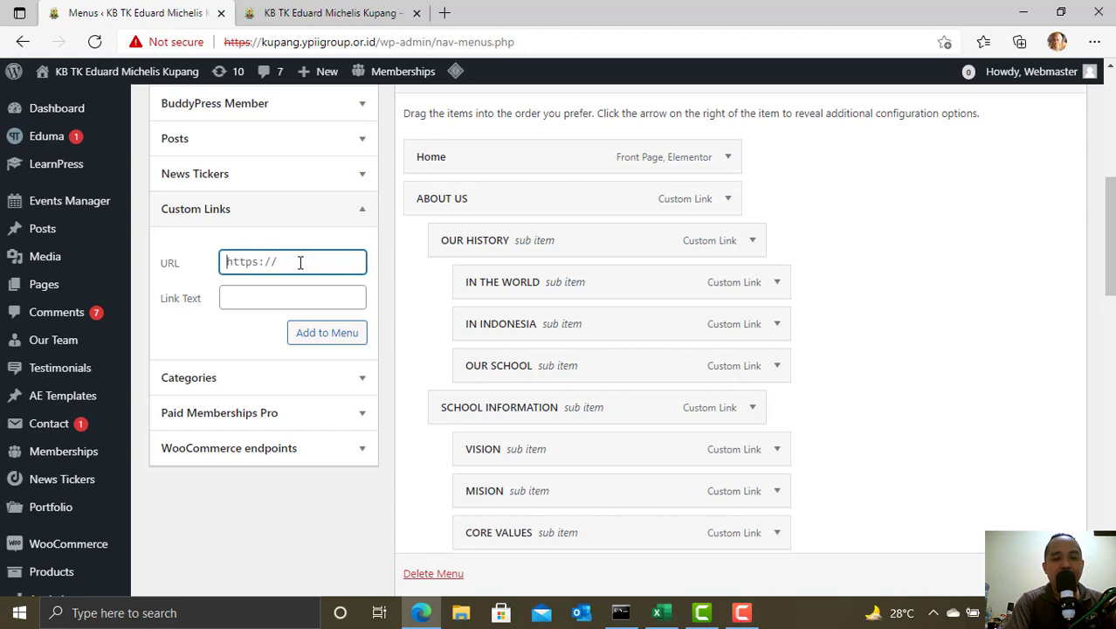
key(Tab)
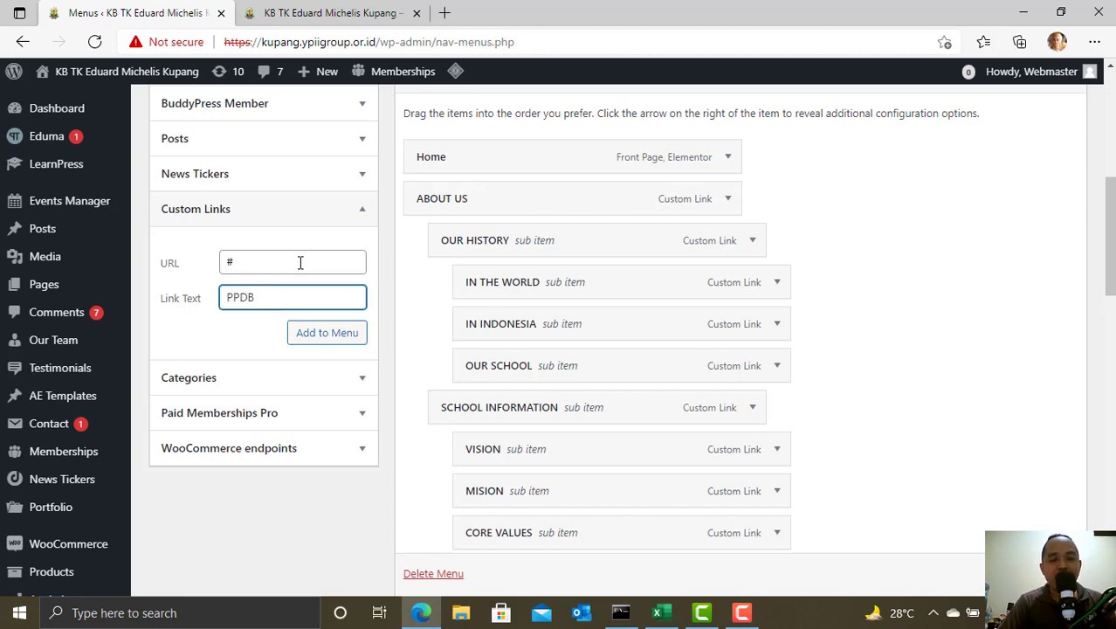
click(327, 332)
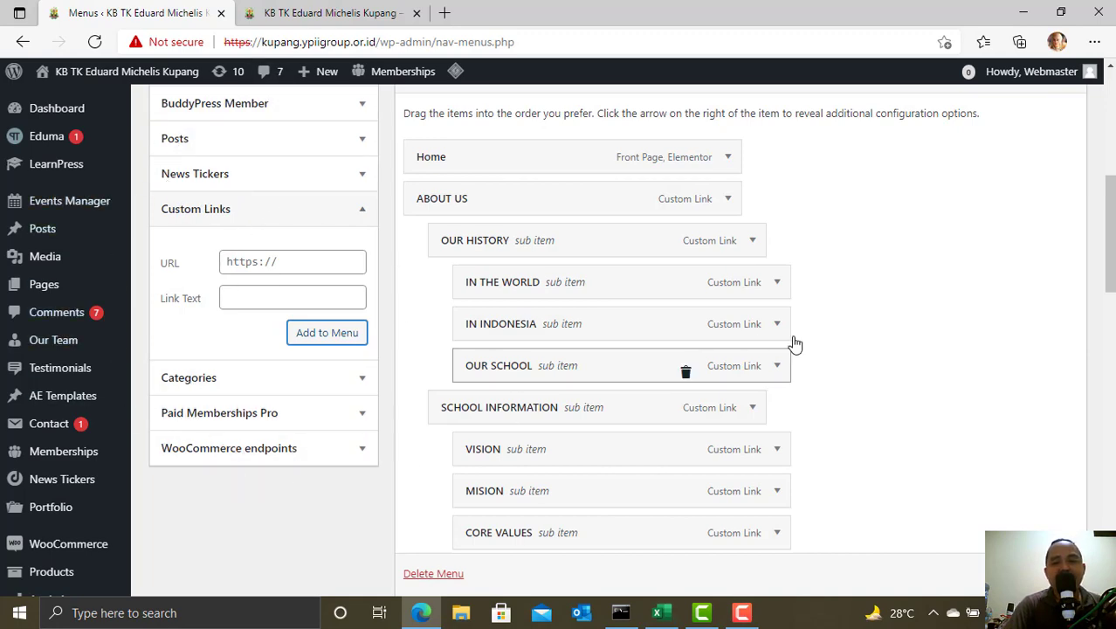
- Indent PPDB SD and PPDB SMP as sub items under PPDB
scroll(899, 316, down, 8)
scroll(900, 321, down, 6)
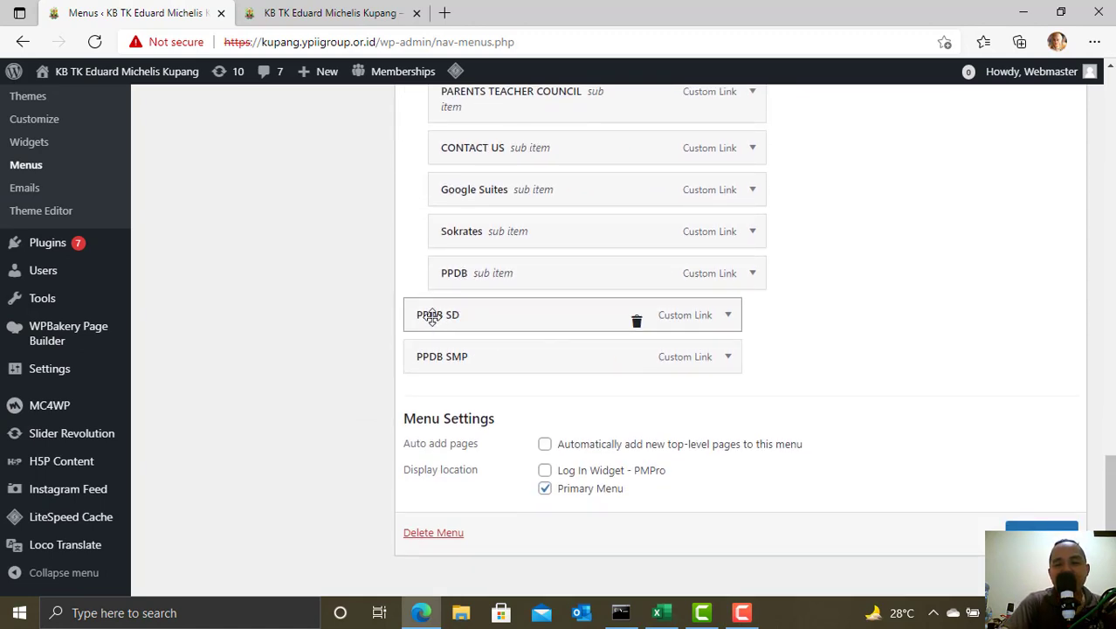
drag(434, 316, 490, 313)
drag(470, 354, 491, 354)
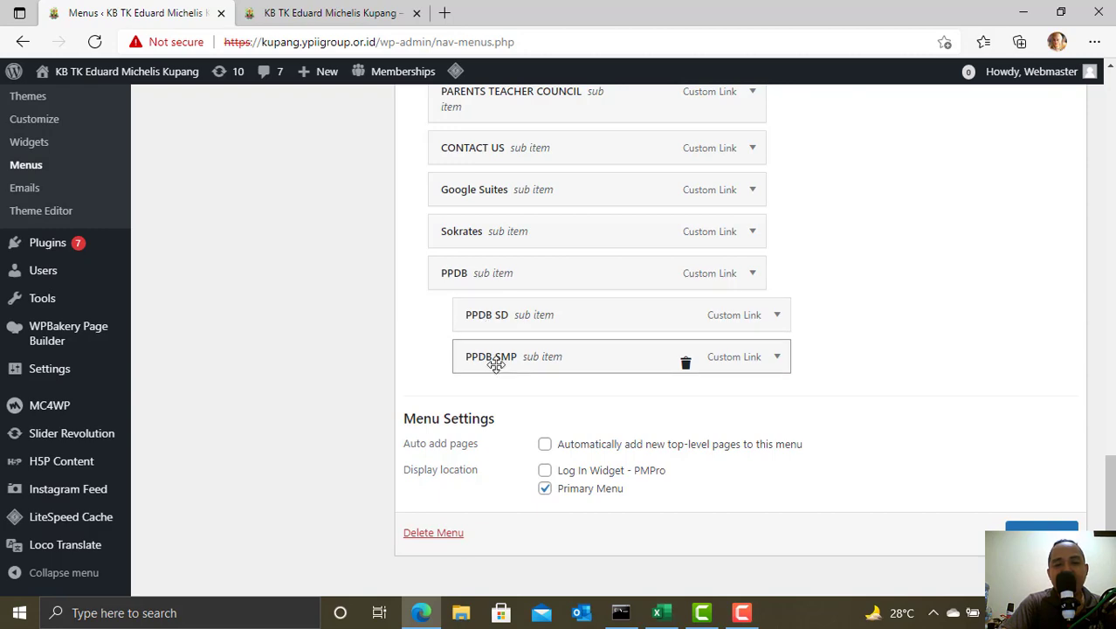
- Save the YPII menu
scroll(713, 369, up, 10)
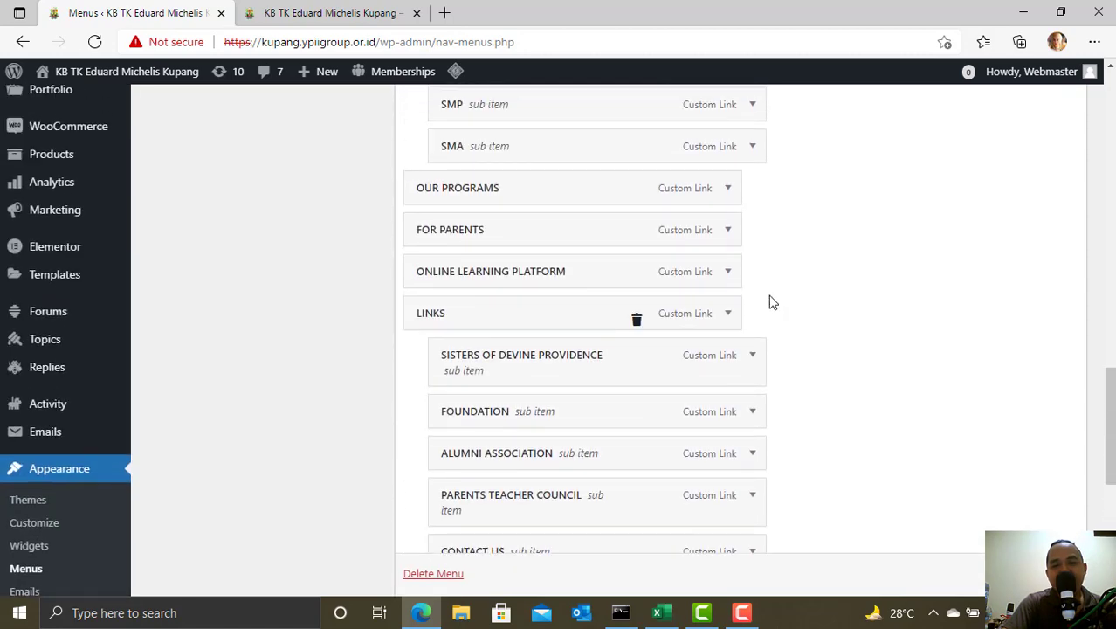
scroll(725, 258, up, 8)
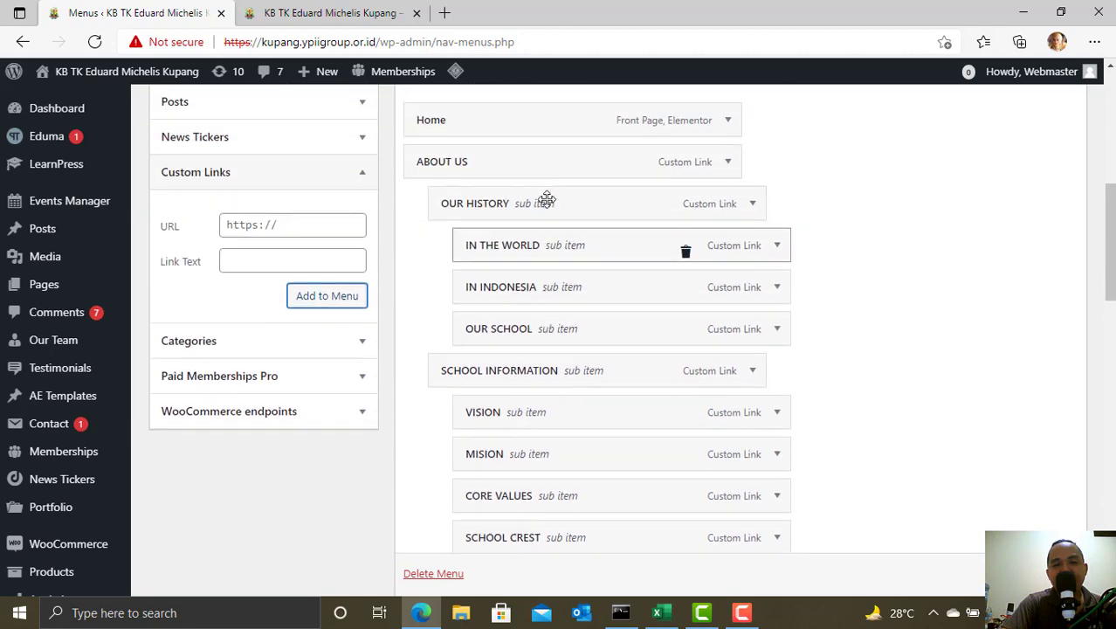
scroll(580, 189, down, 3)
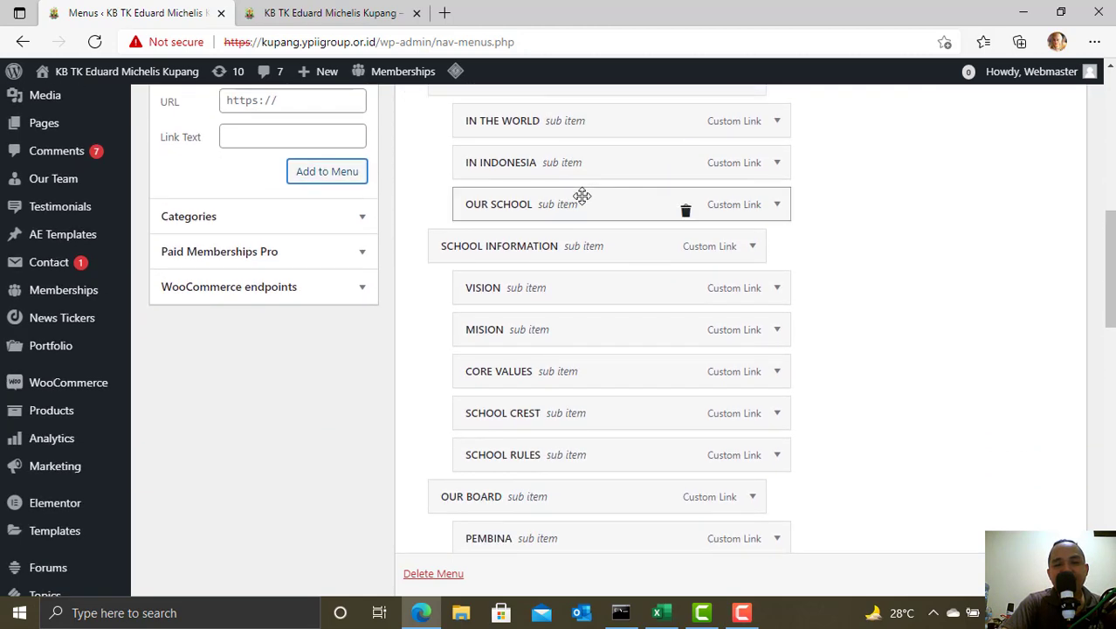
scroll(585, 214, down, 11)
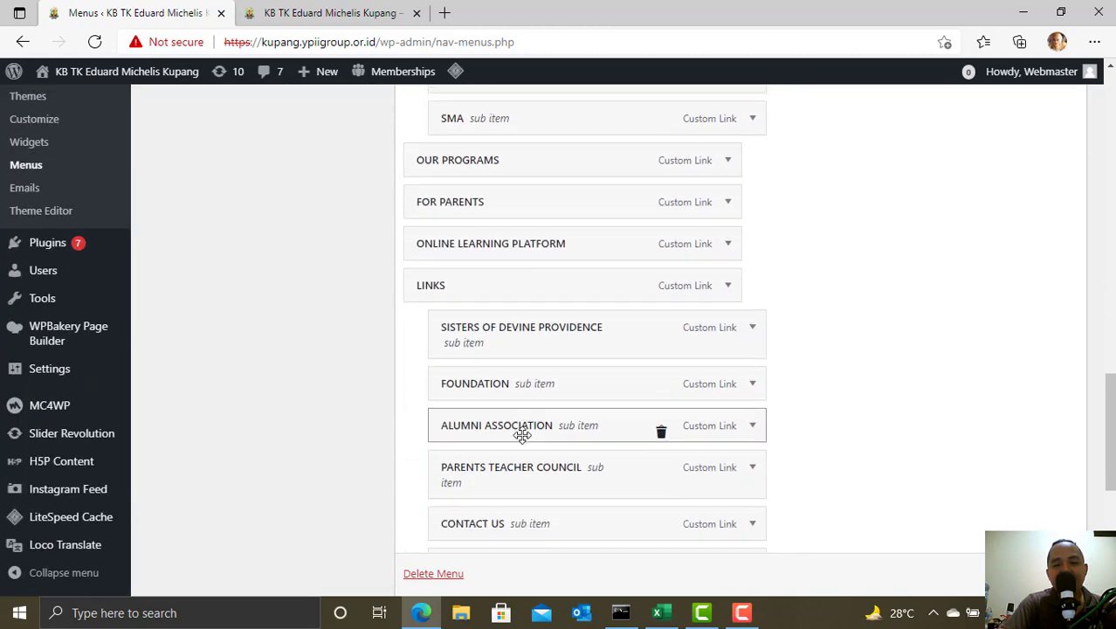
scroll(521, 435, down, 2)
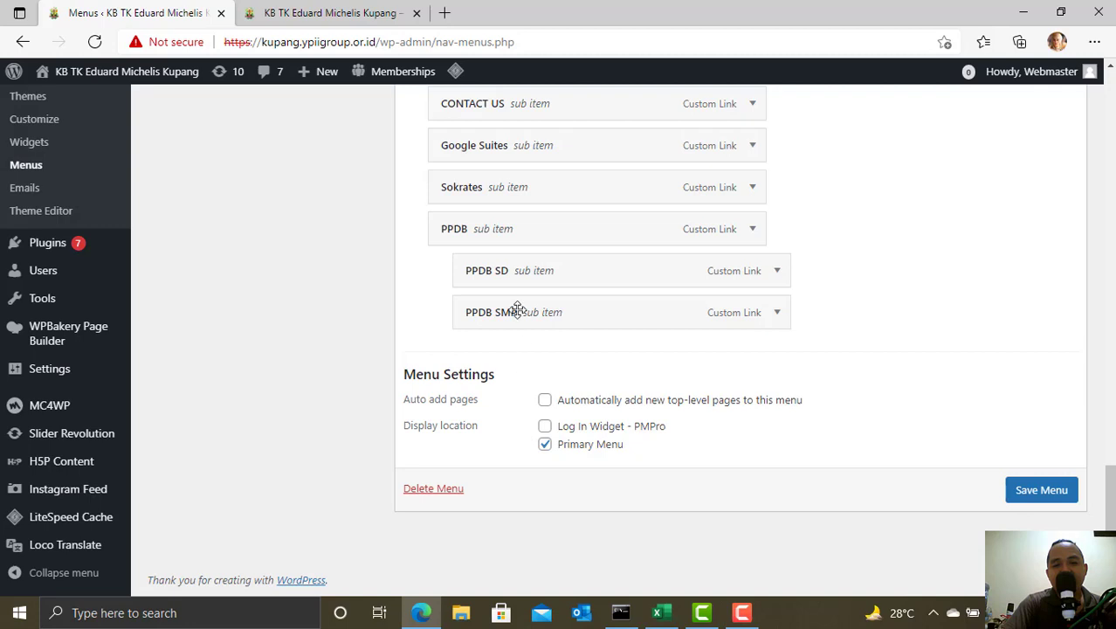
click(1037, 495)
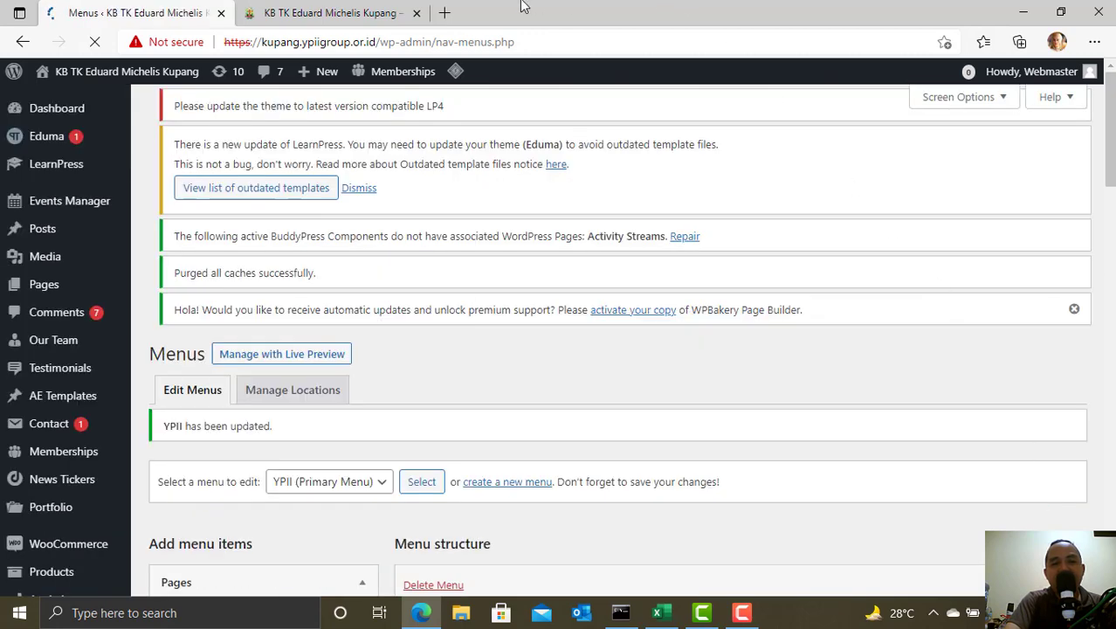
- Reload the live site, confirm PPDB SD and PPDB SMP appear under LINKS > PPDB, then switch to Excel
click(365, 9)
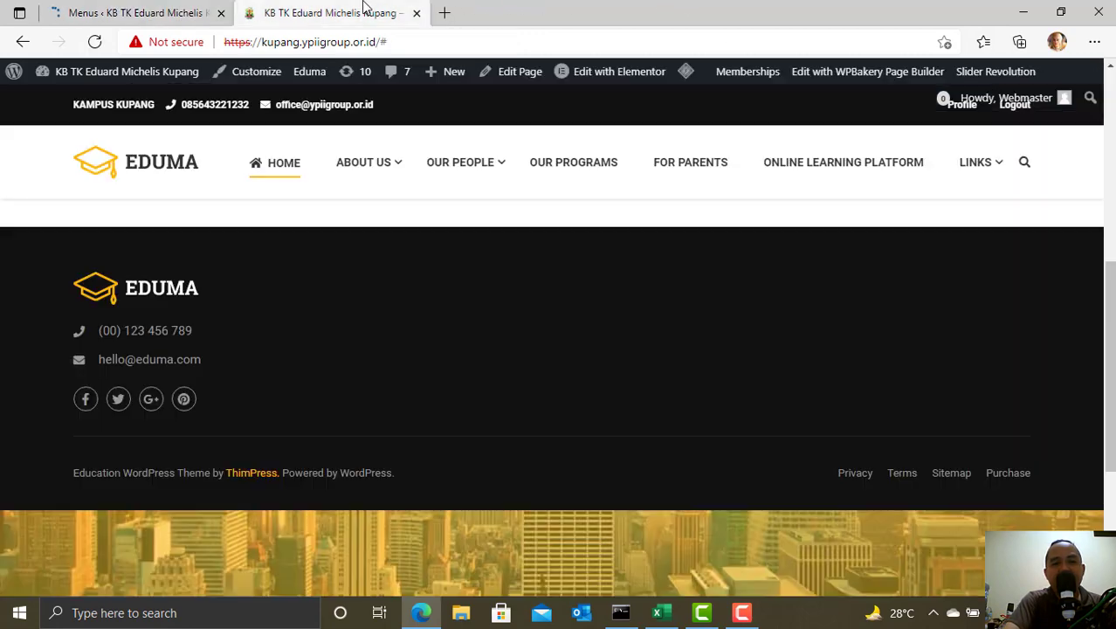
click(94, 42)
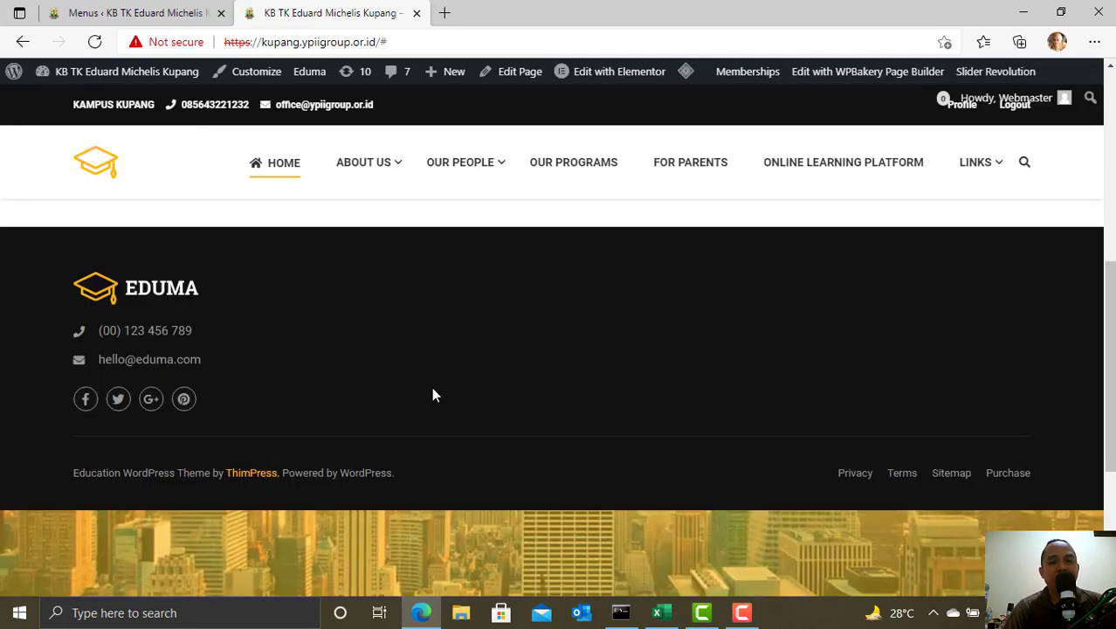
scroll(431, 391, up, 4)
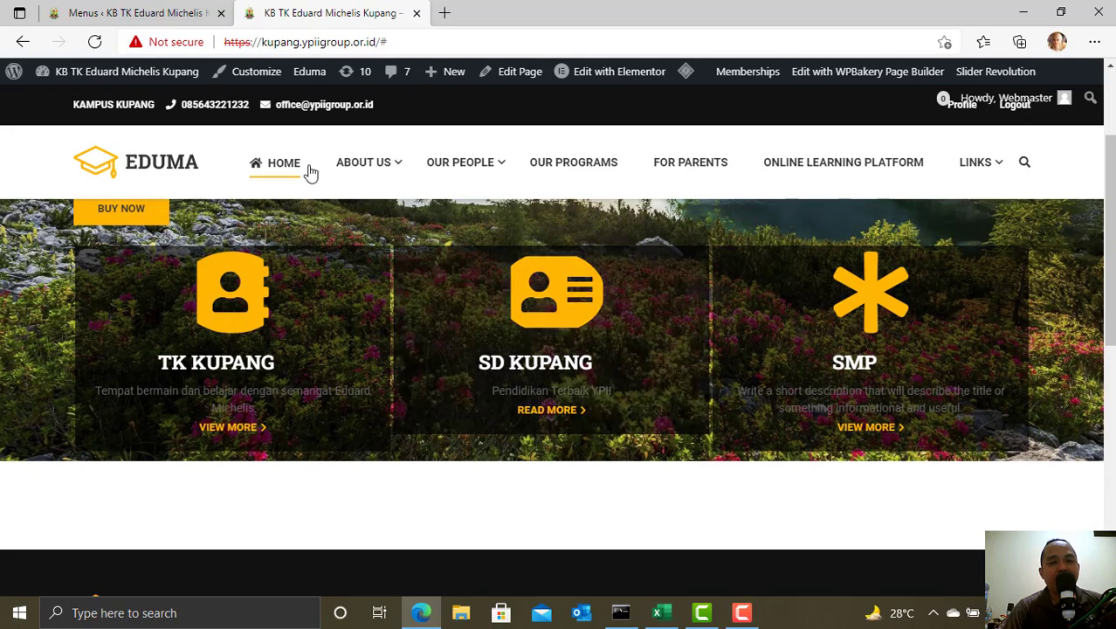
mouse_move(461, 174)
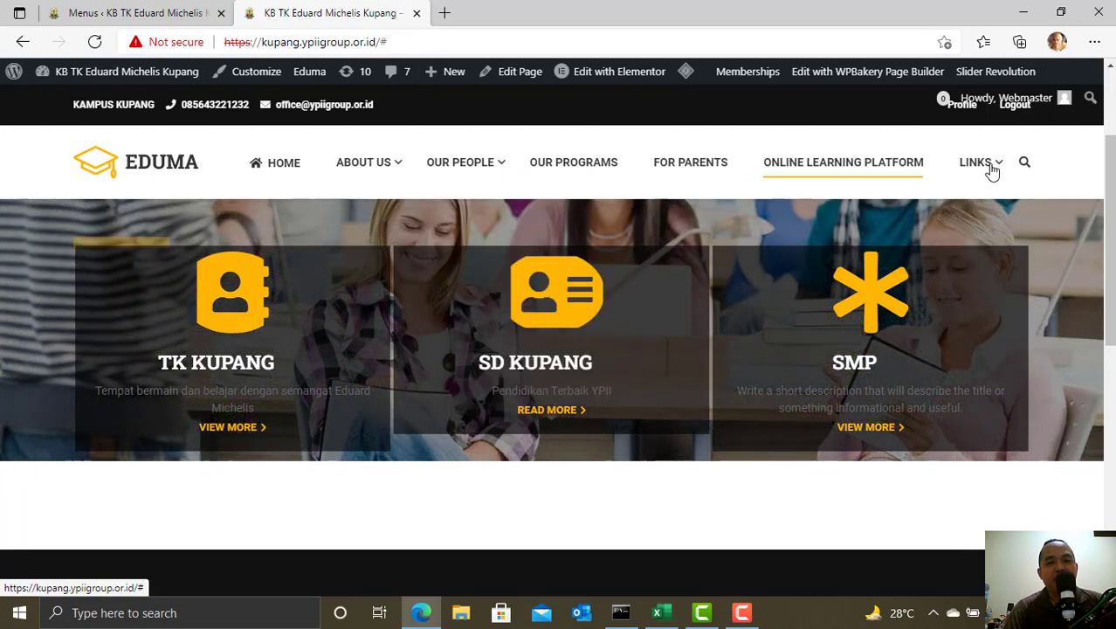
mouse_move(992, 173)
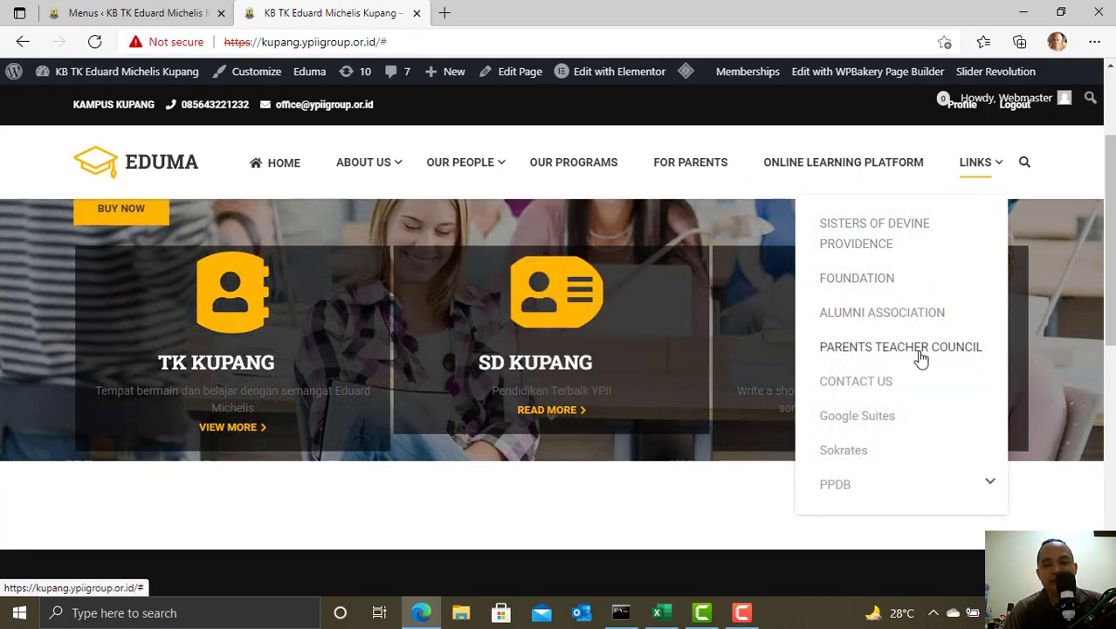
scroll(921, 358, down, 1)
mouse_move(916, 353)
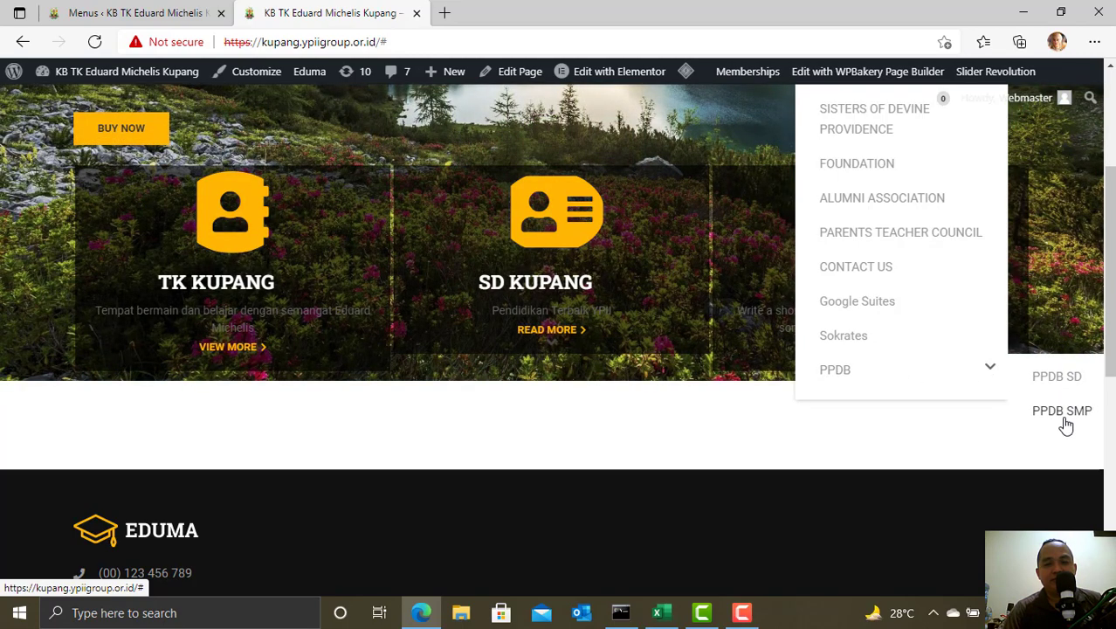
scroll(830, 434, up, 3)
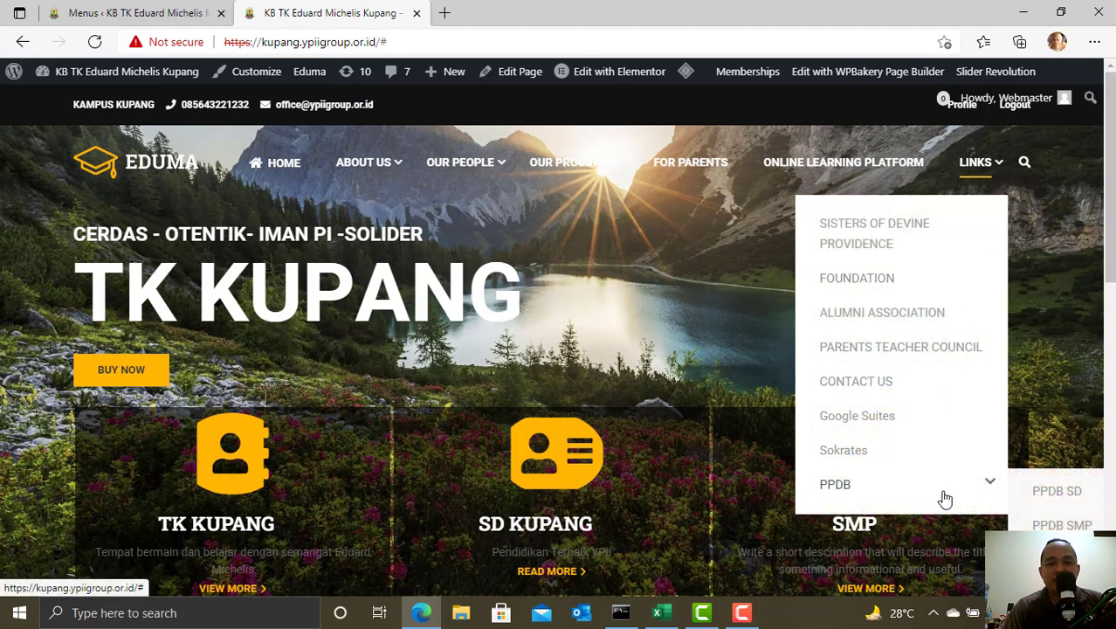
click(661, 612)
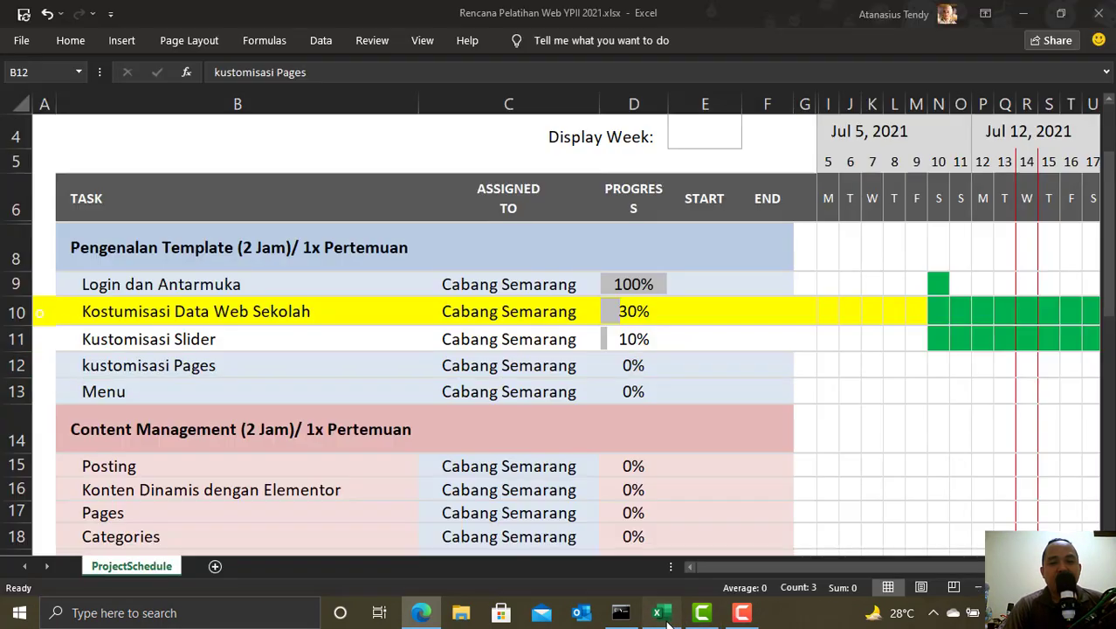
- Fill the Menu row of the schedule with yellow
click(46, 315)
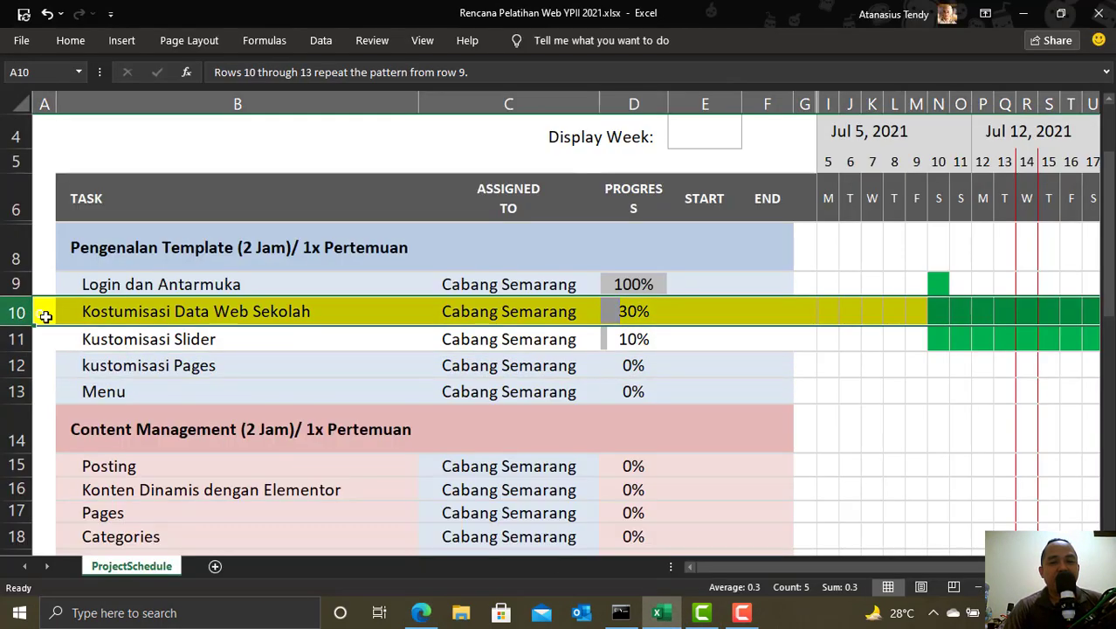
click(31, 382)
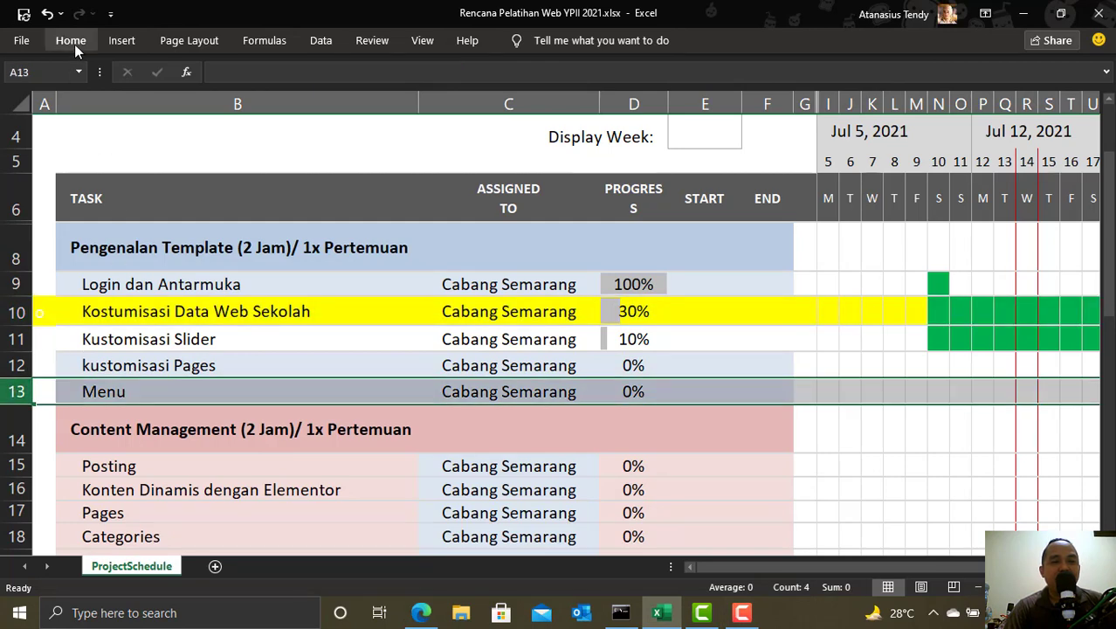
click(72, 41)
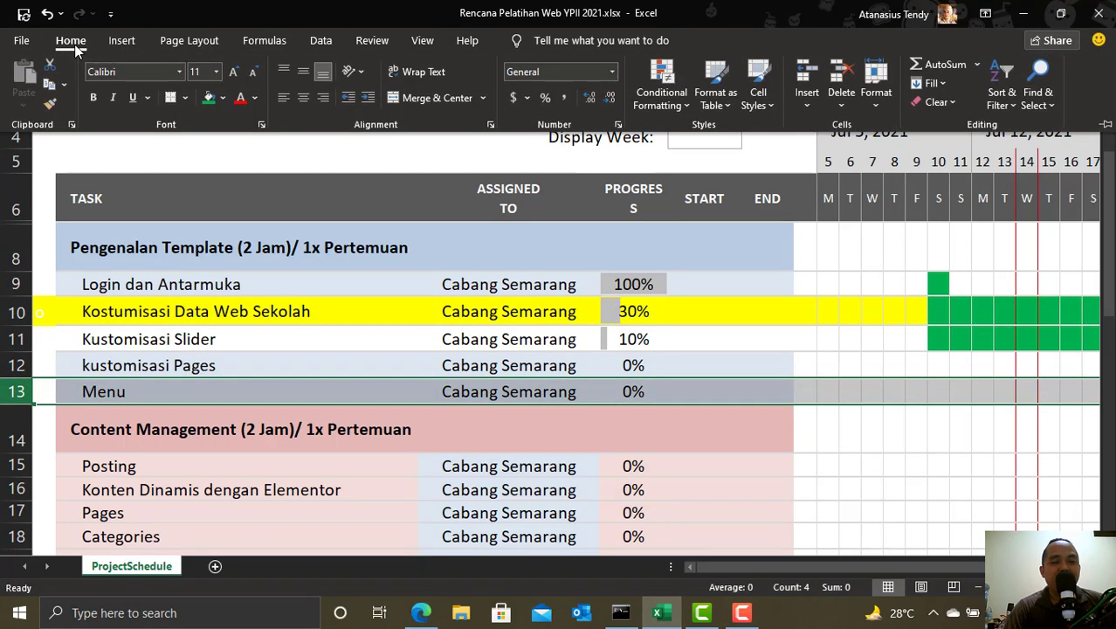
click(223, 98)
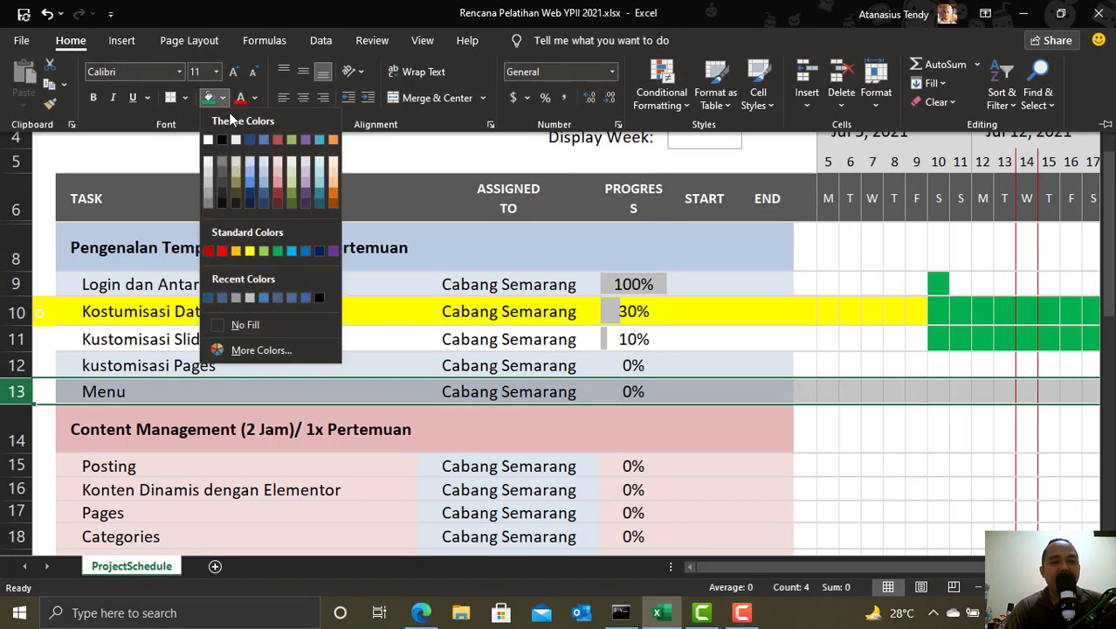
click(254, 253)
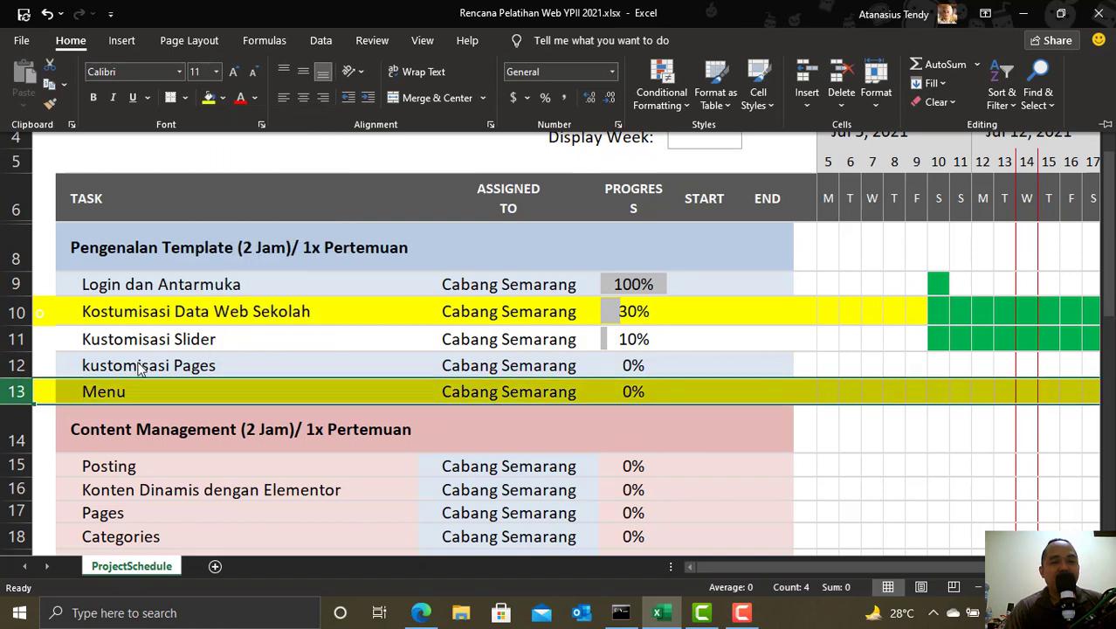
click(150, 370)
- Fill the kustomisasi Pages row with red
click(151, 370)
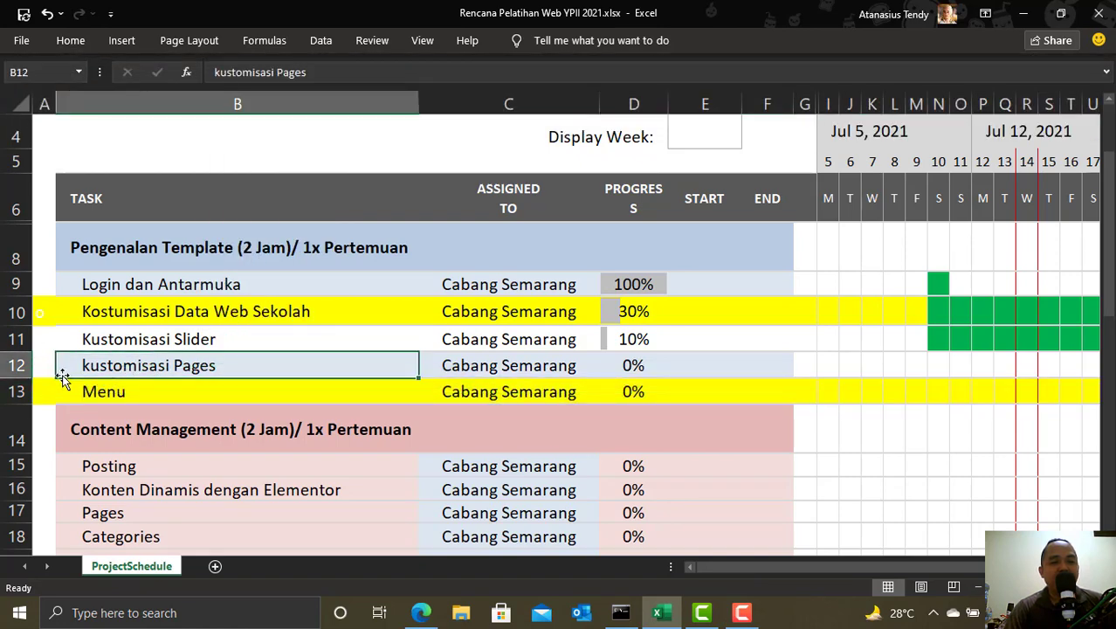
click(16, 365)
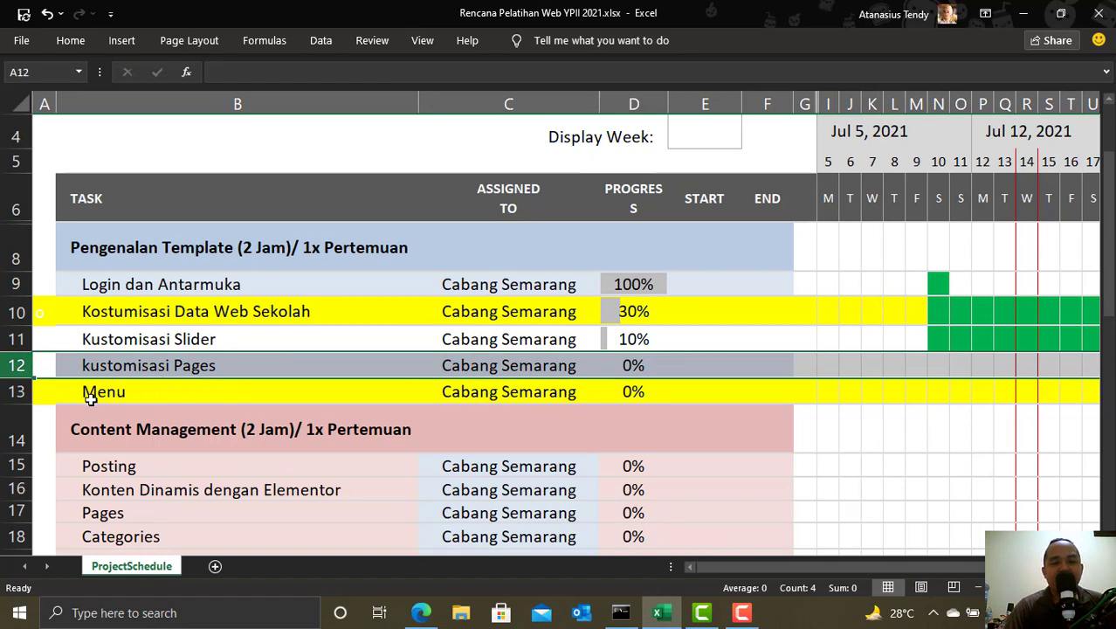
click(16, 393)
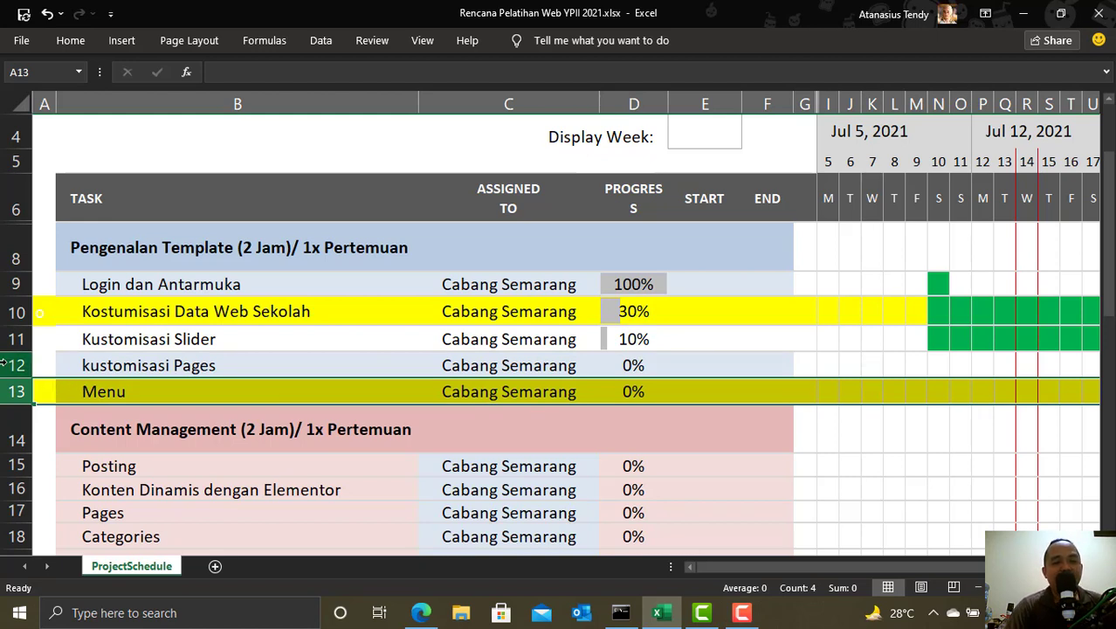
click(15, 365)
click(71, 40)
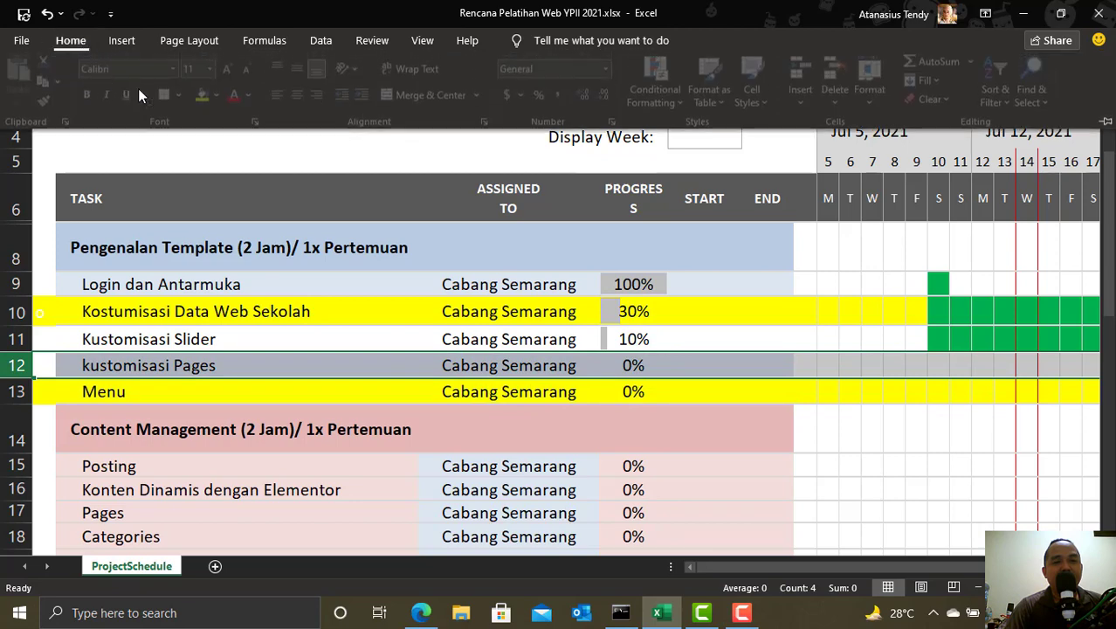
click(223, 98)
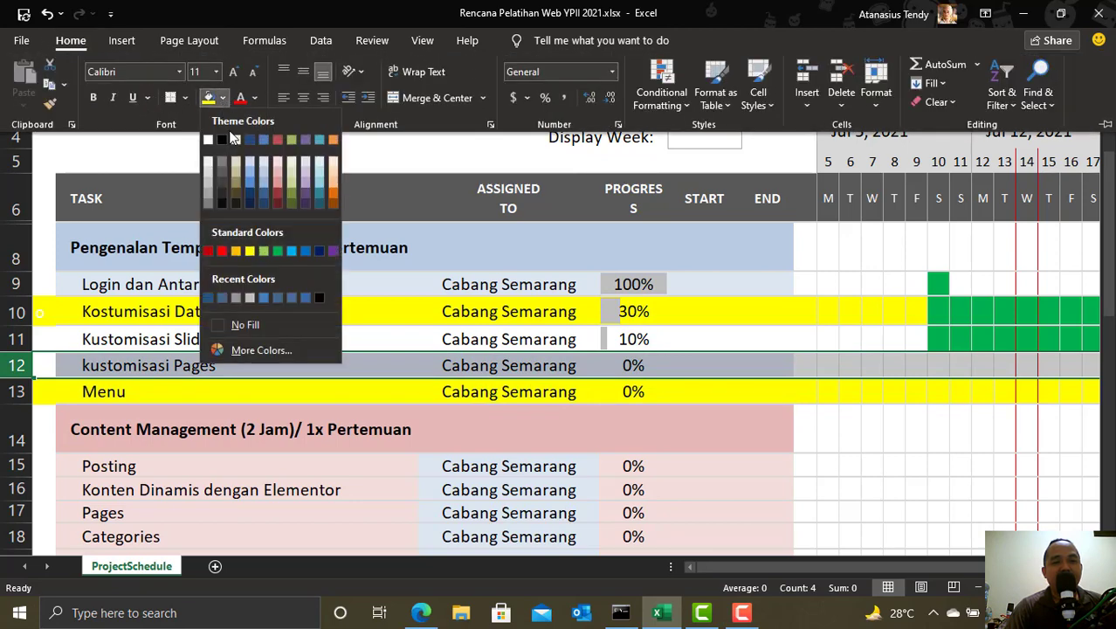
click(223, 251)
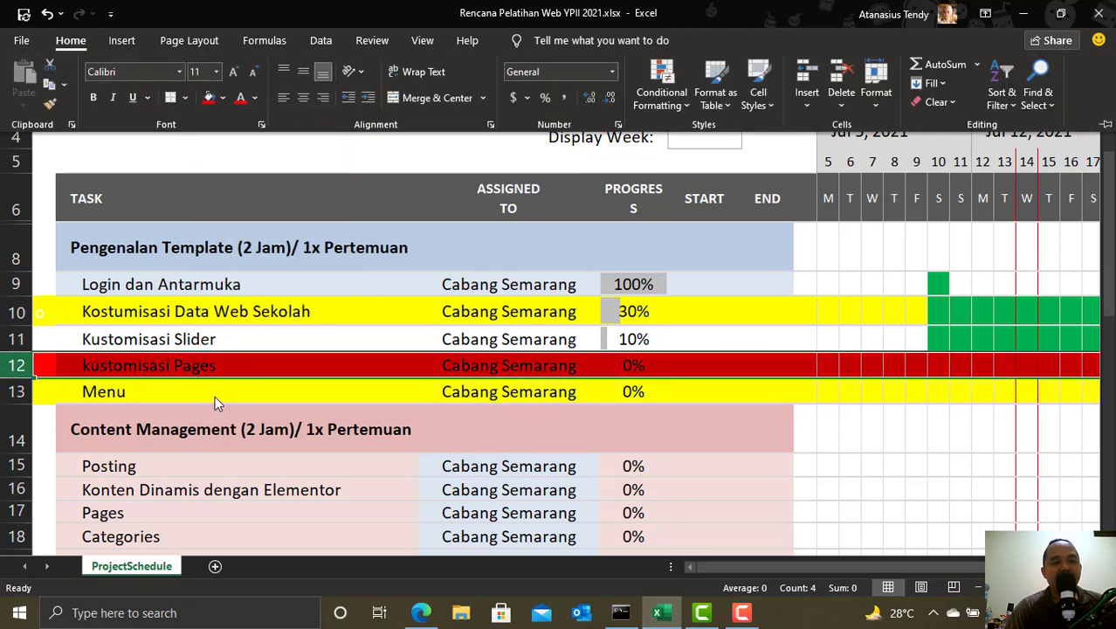
- Fill the Kustomisasi Slider row yellow and return to the school website in the browser
click(16, 339)
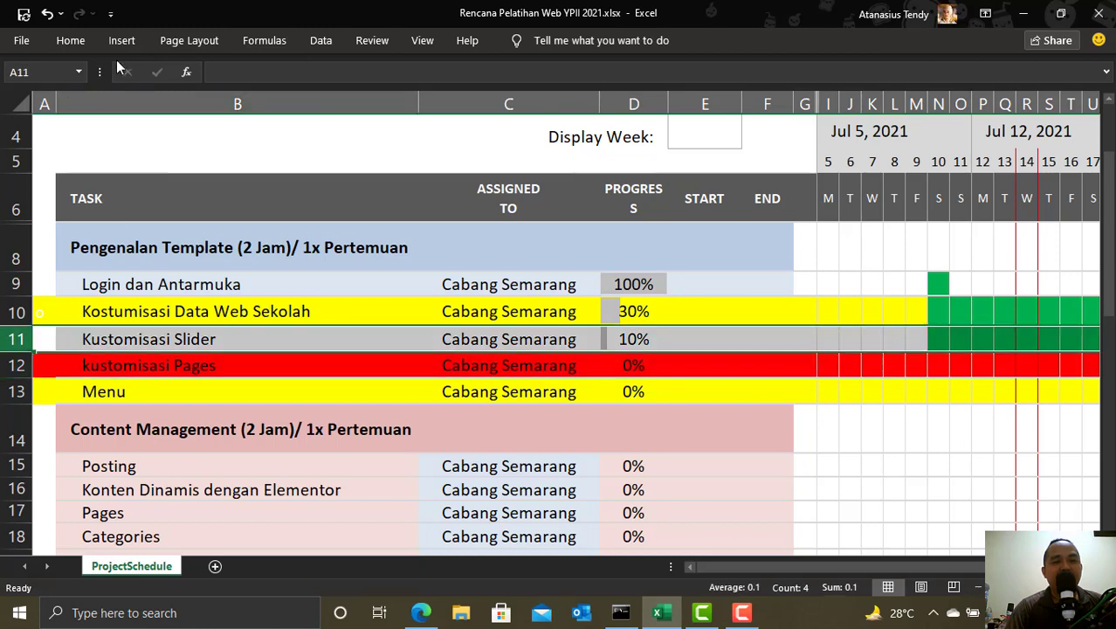
click(71, 40)
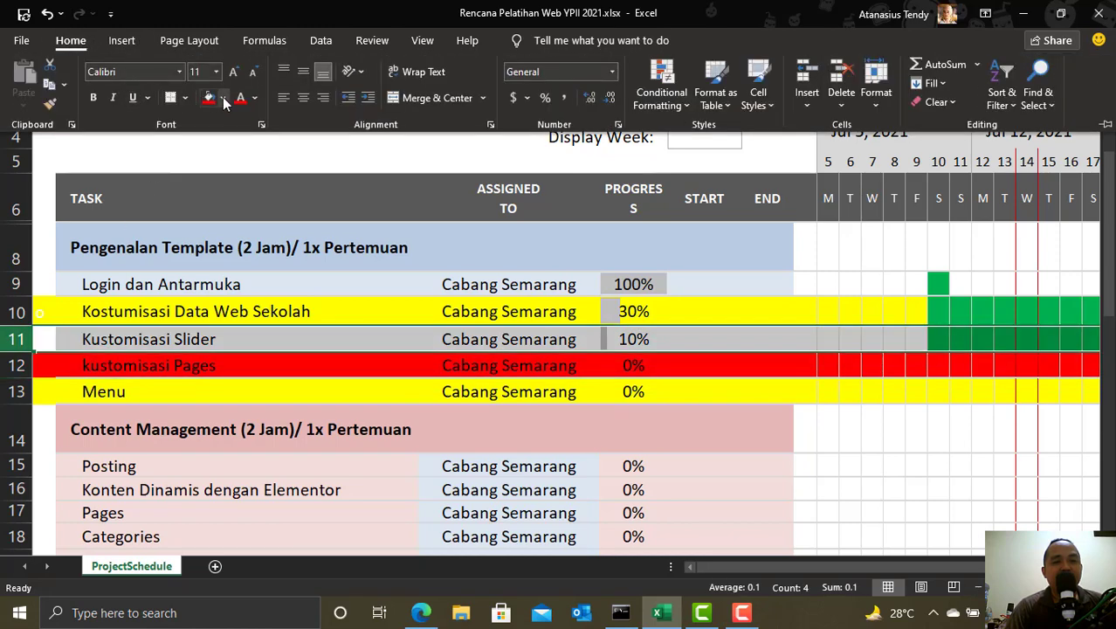
click(223, 98)
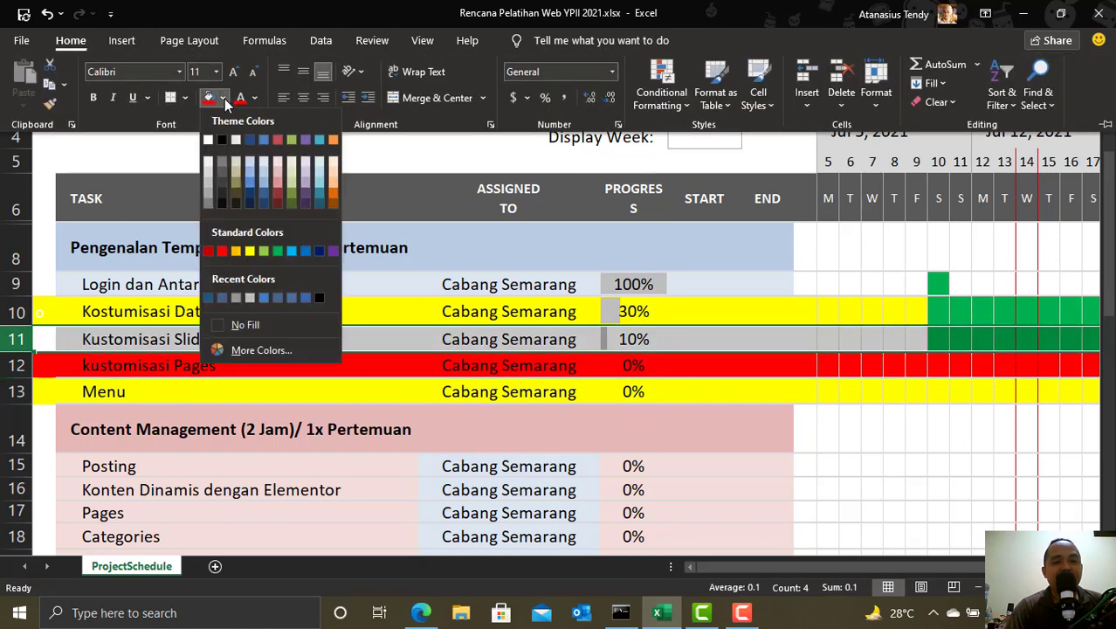
click(251, 249)
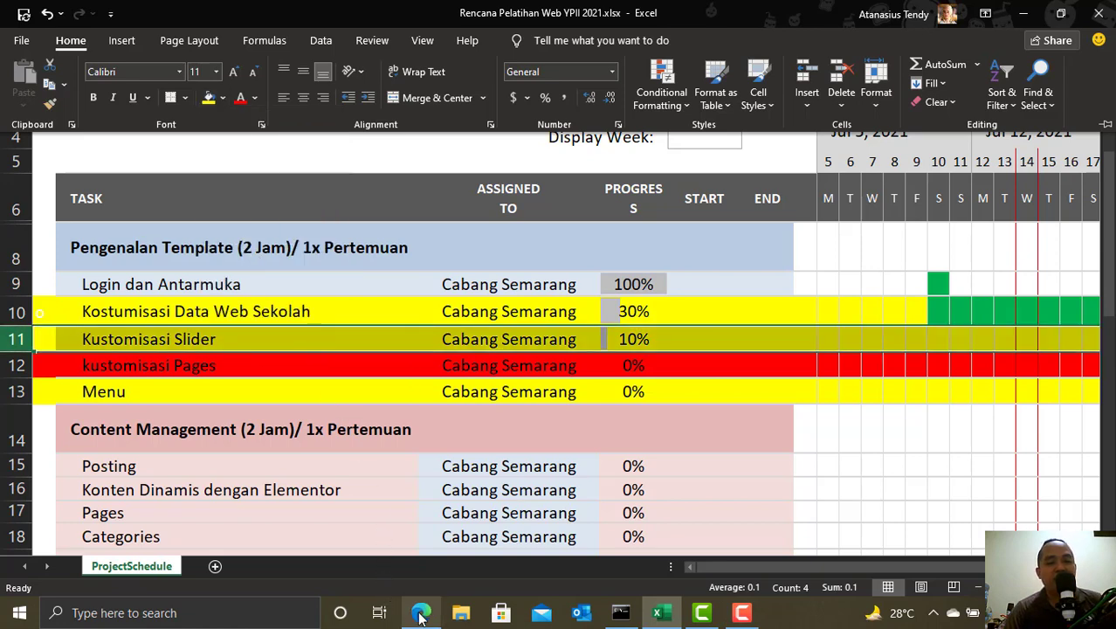
mouse_move(421, 614)
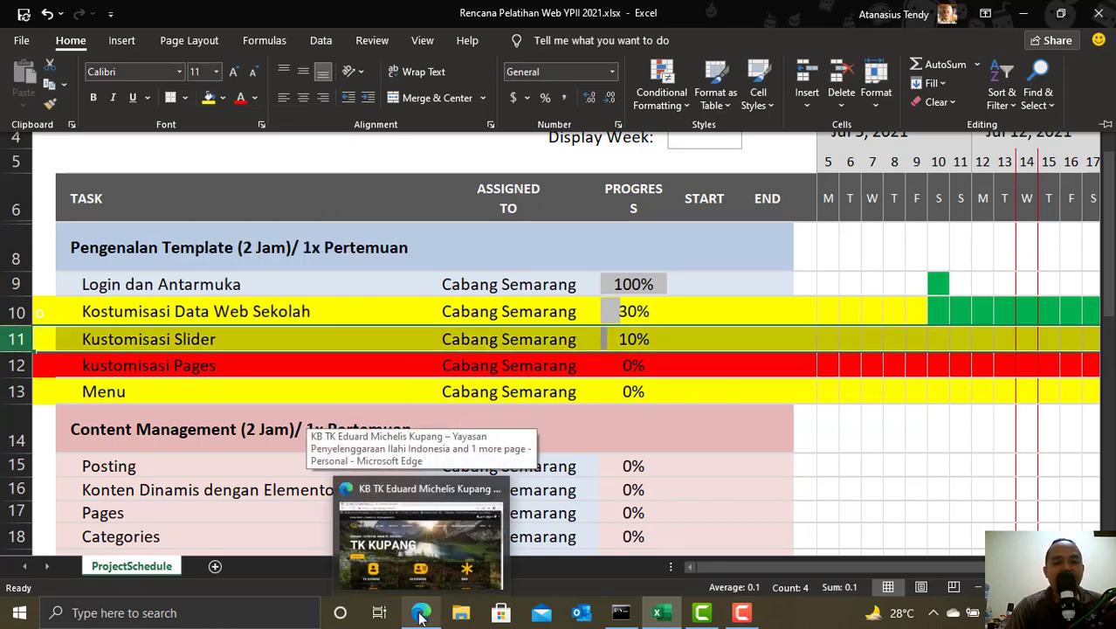
click(414, 556)
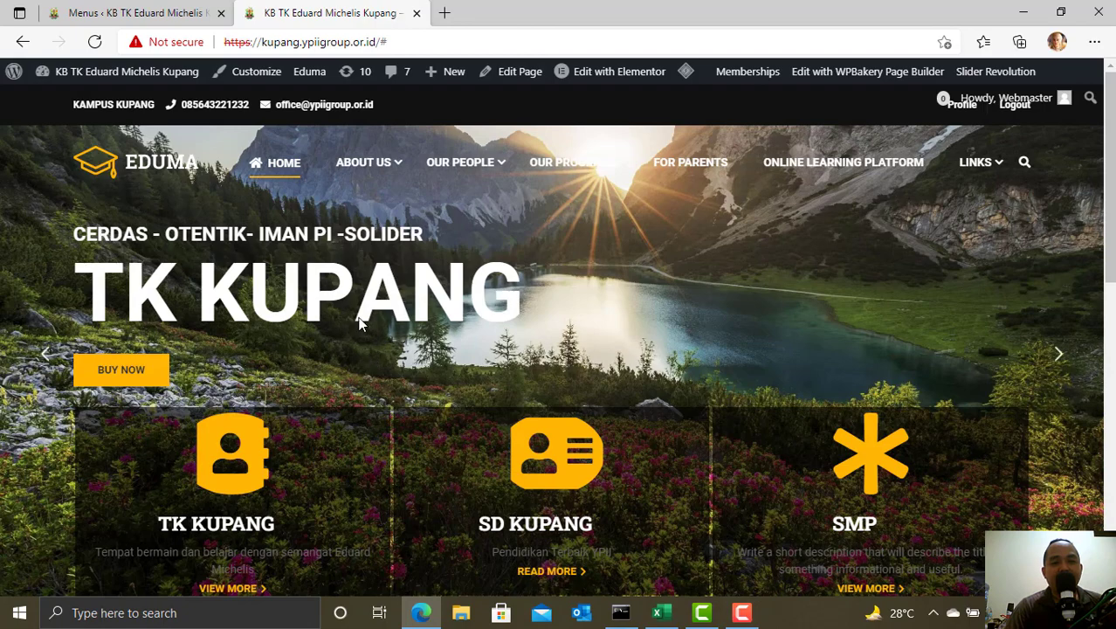
scroll(455, 497, down, 1)
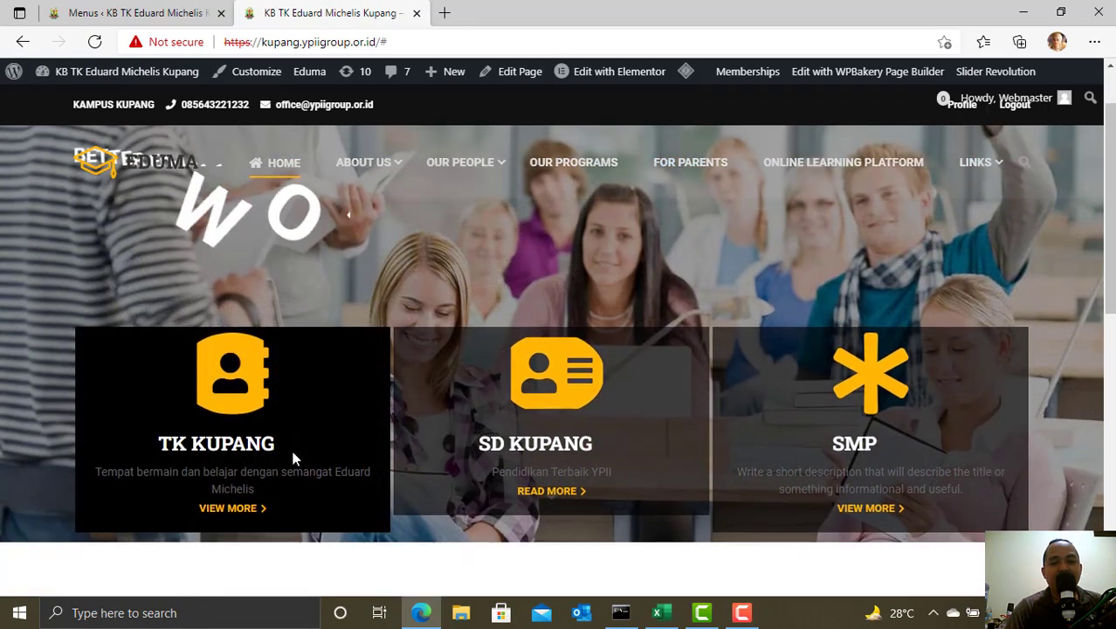
scroll(515, 404, up, 1)
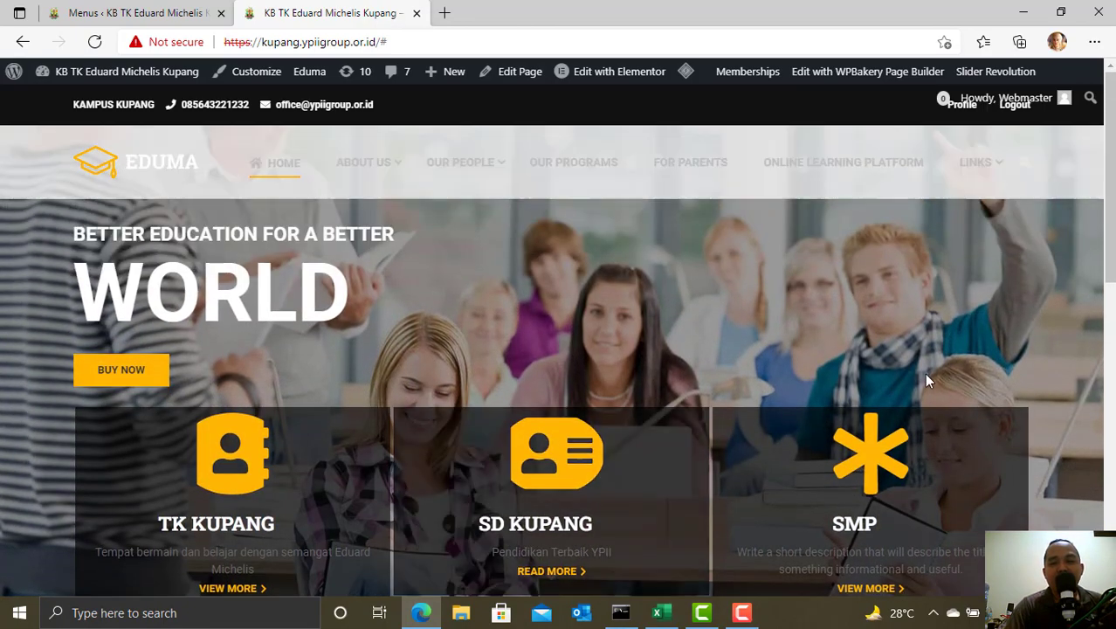
click(1064, 354)
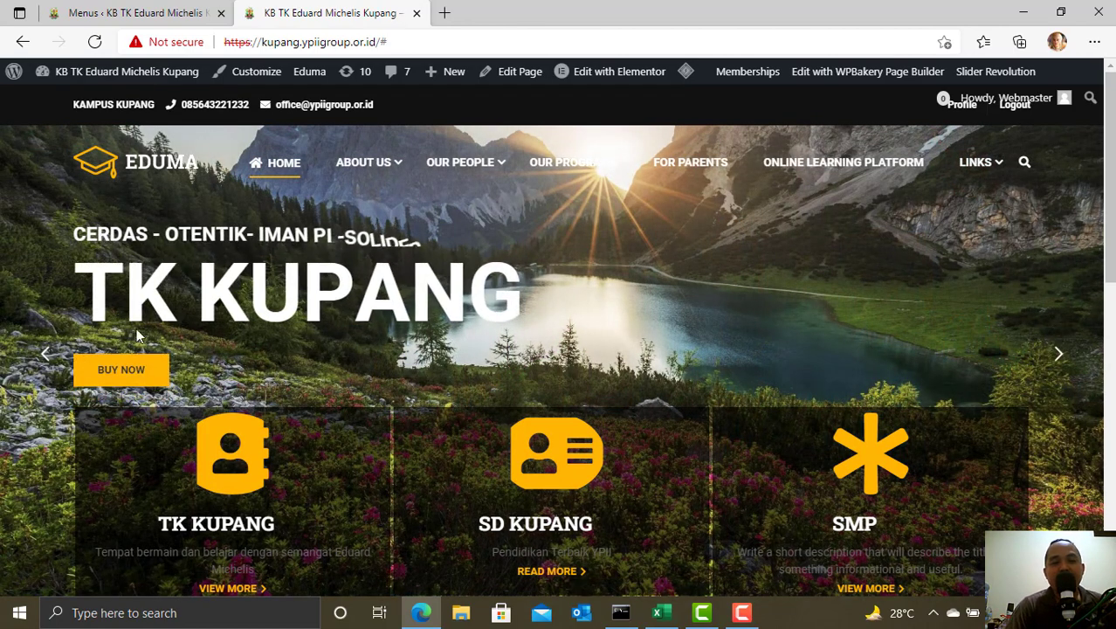
click(41, 352)
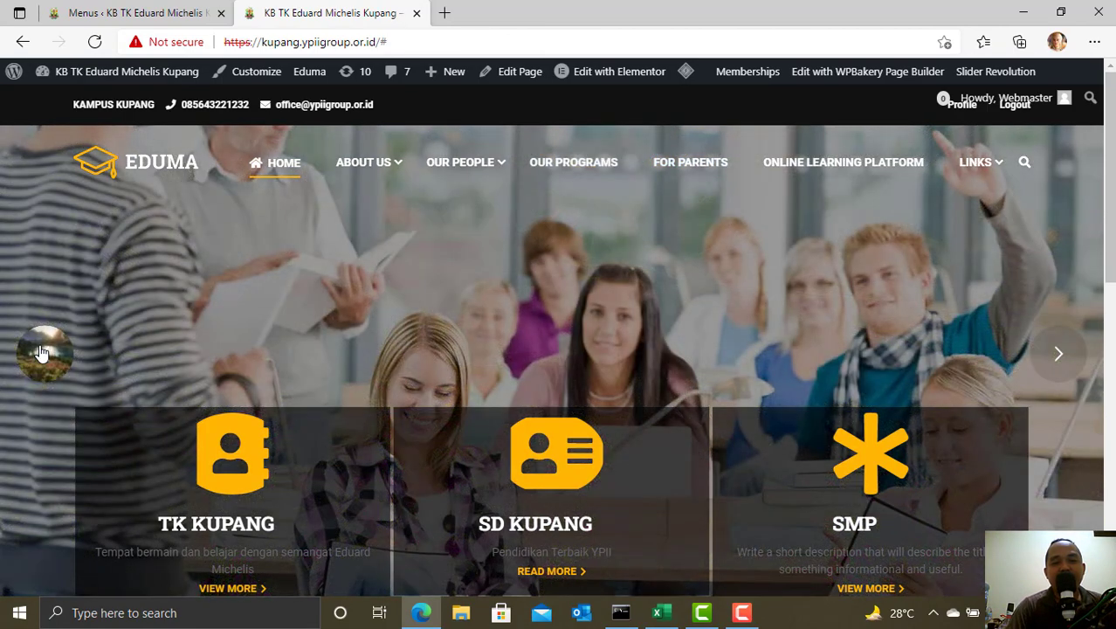
click(41, 352)
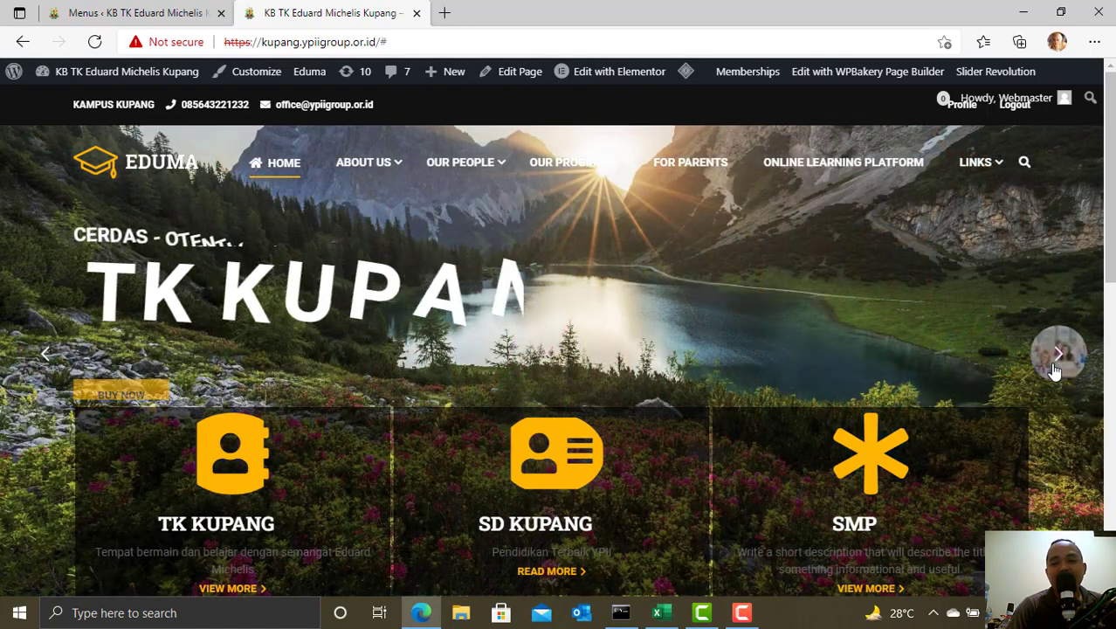
click(1055, 369)
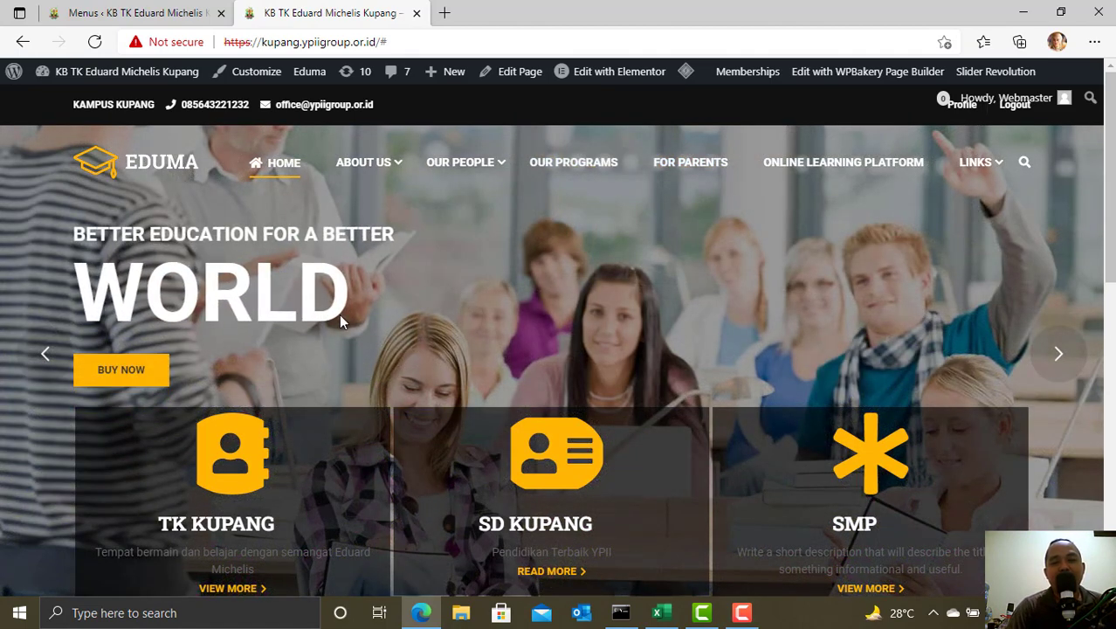
click(1063, 370)
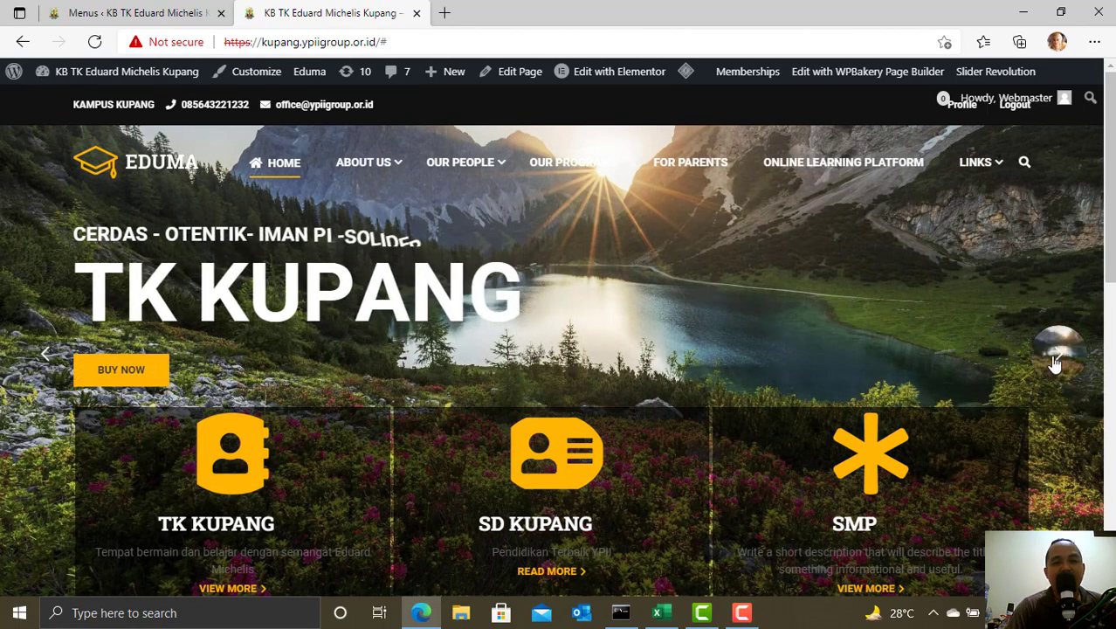
click(1062, 355)
scroll(236, 367, down, 2)
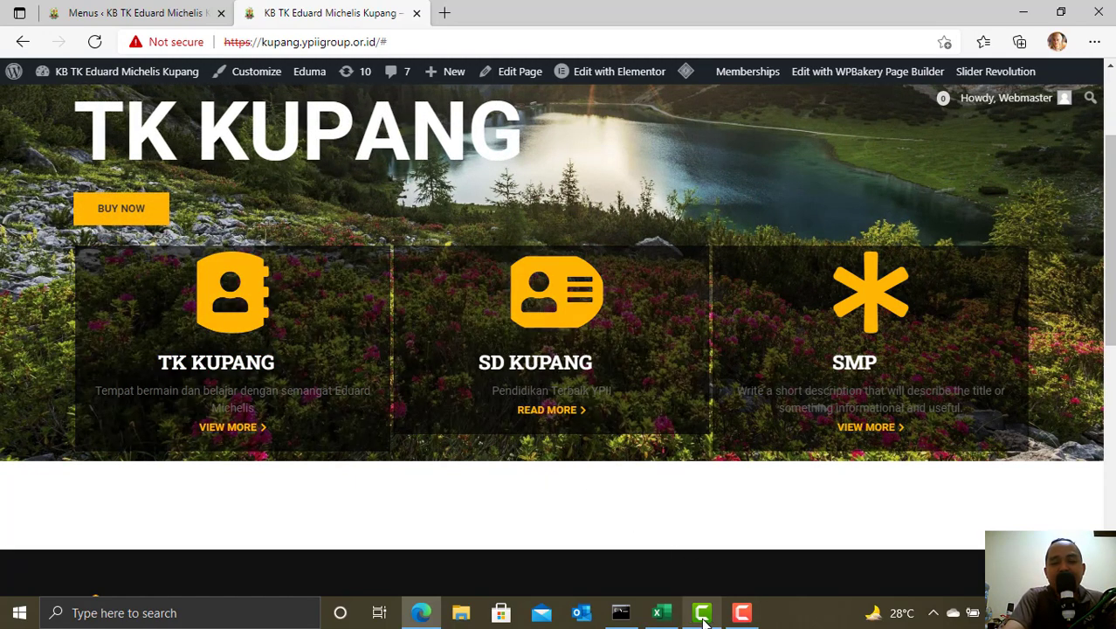
mouse_move(703, 622)
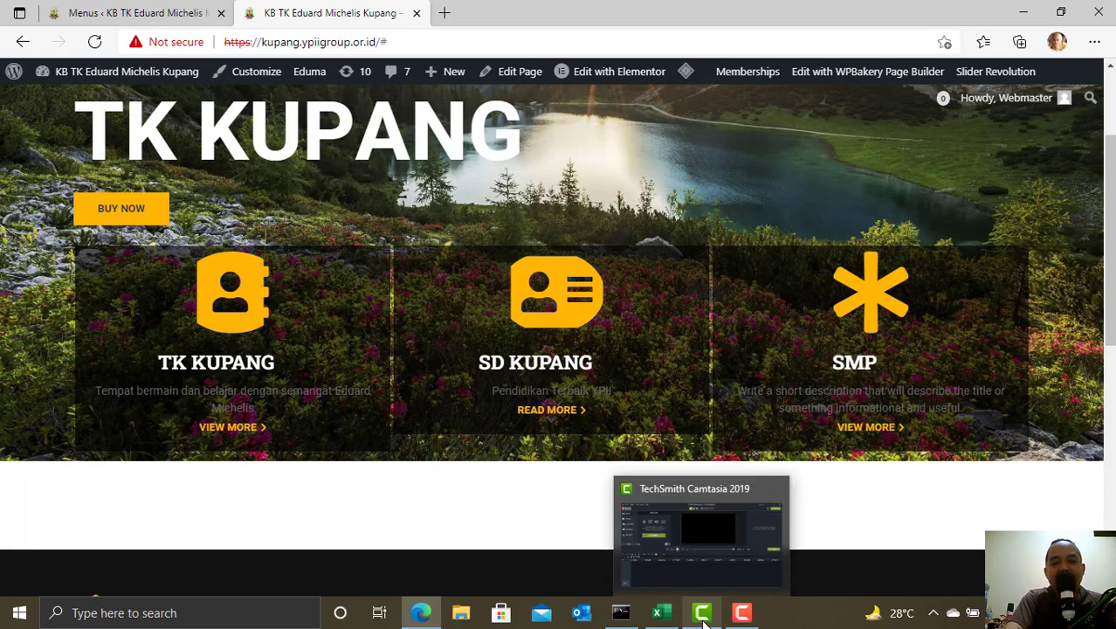